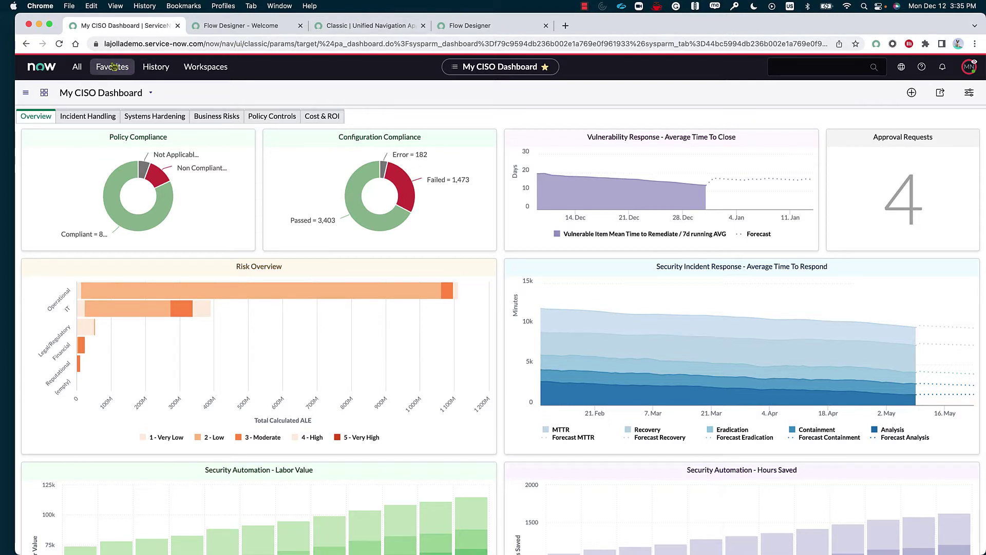
# - Filter the All menu for 'flow designer' and open Flow Designer under Process Automation
pyautogui.click(77, 67)
pyautogui.write('flow designer')
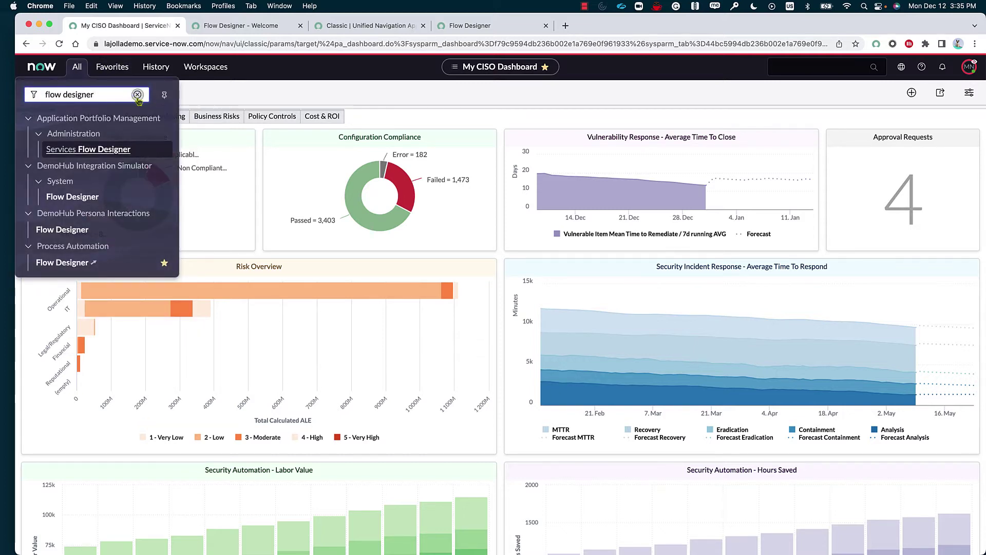
pyautogui.click(137, 93)
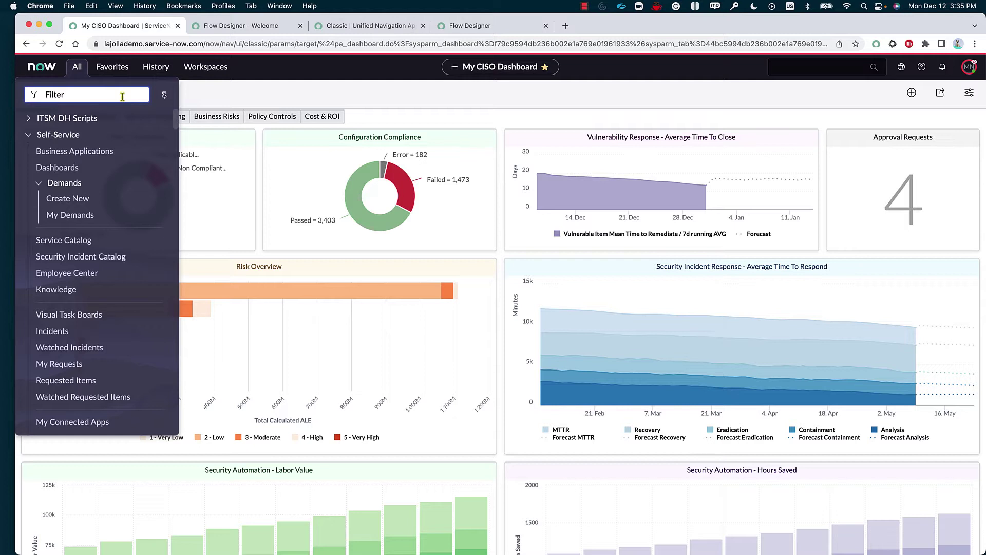
pyautogui.write('f')
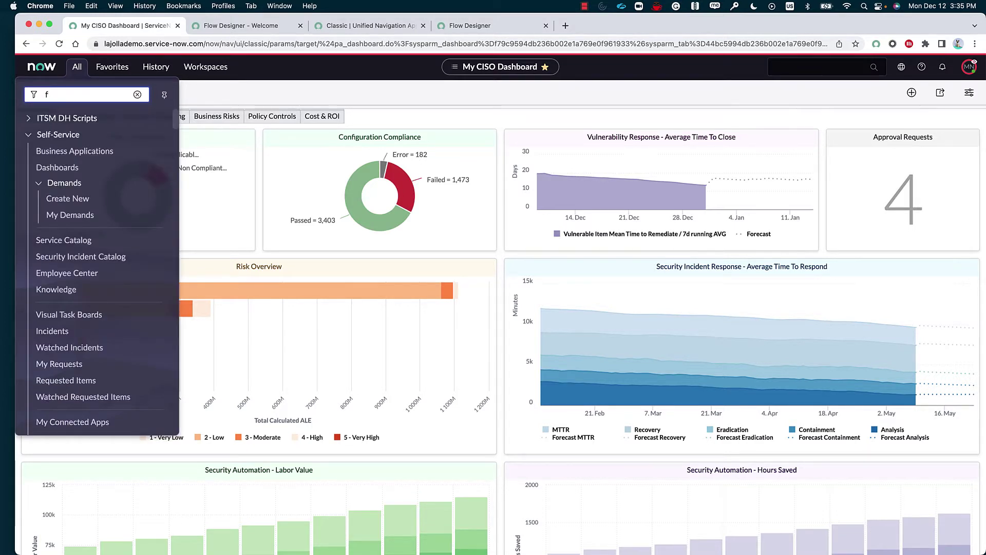
pyautogui.write('low de')
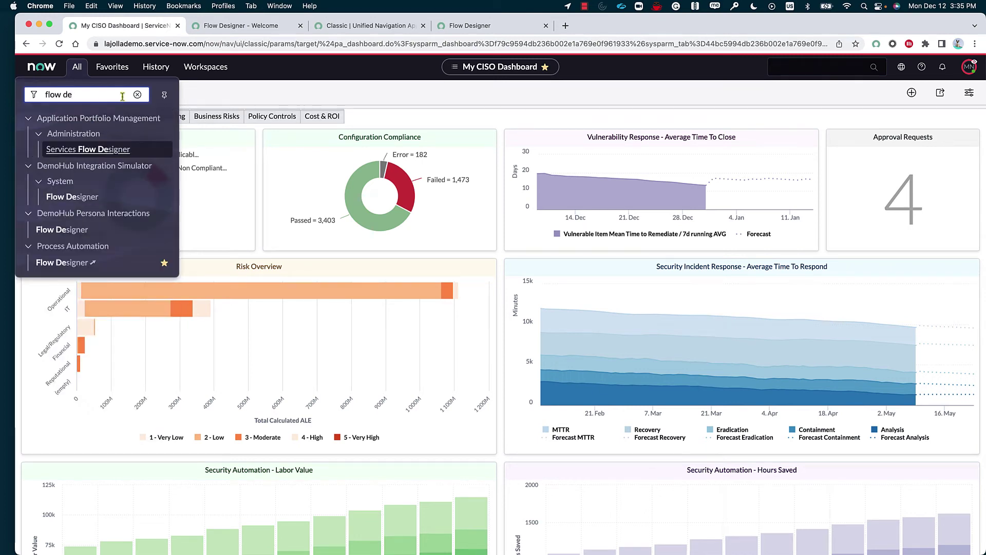
pyautogui.click(83, 263)
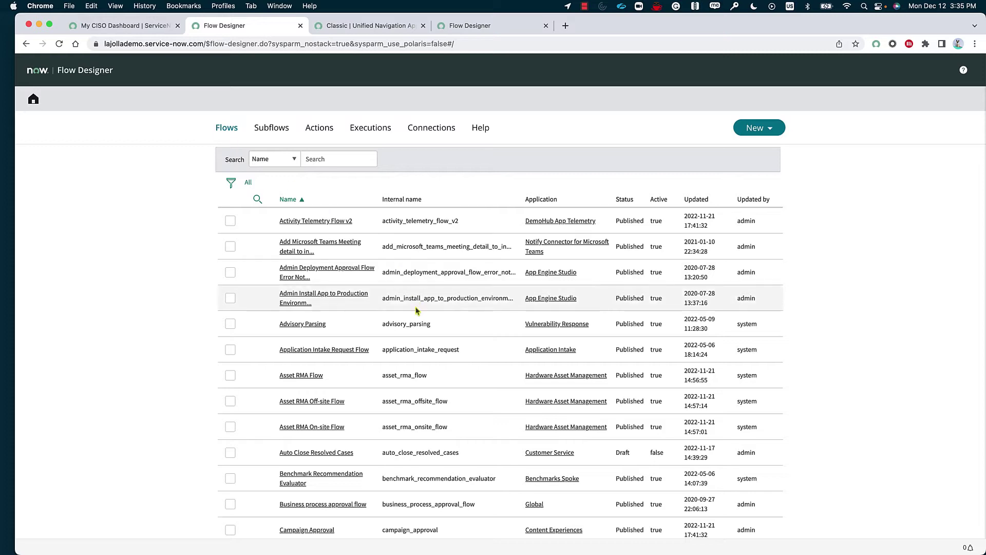
# - Scroll through the Flows list, then switch to the Subflows list
pyautogui.scroll(-3, 415, 306)
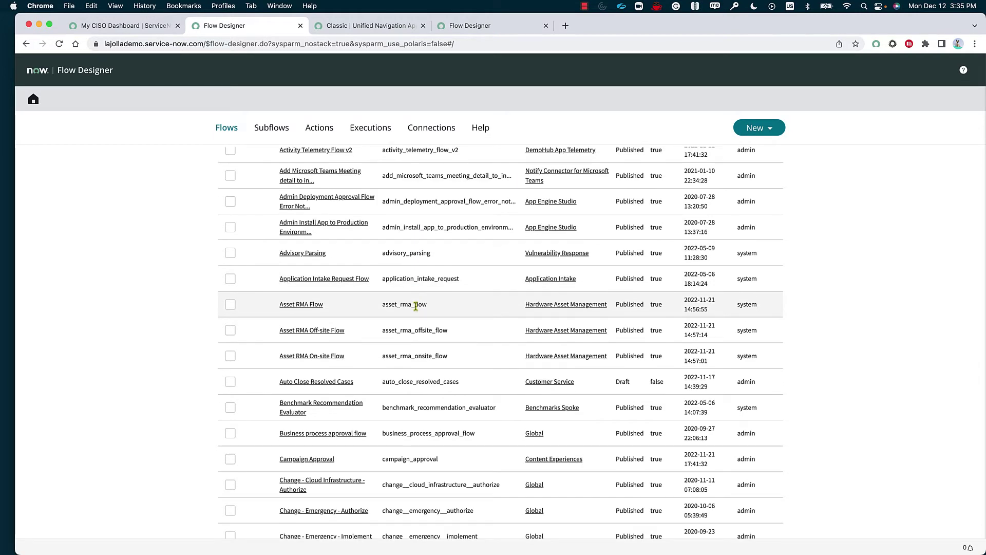
pyautogui.scroll(3, 416, 306)
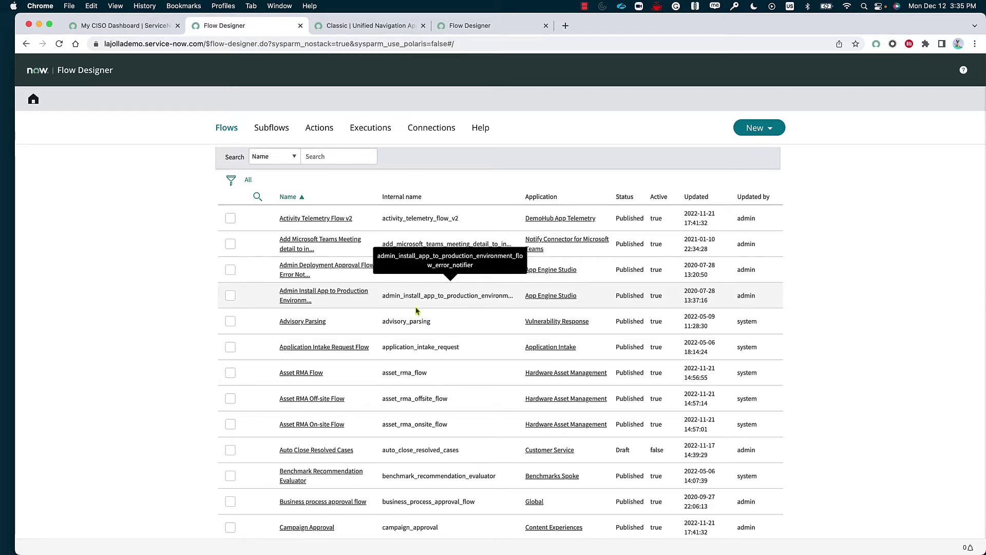
pyautogui.click(272, 128)
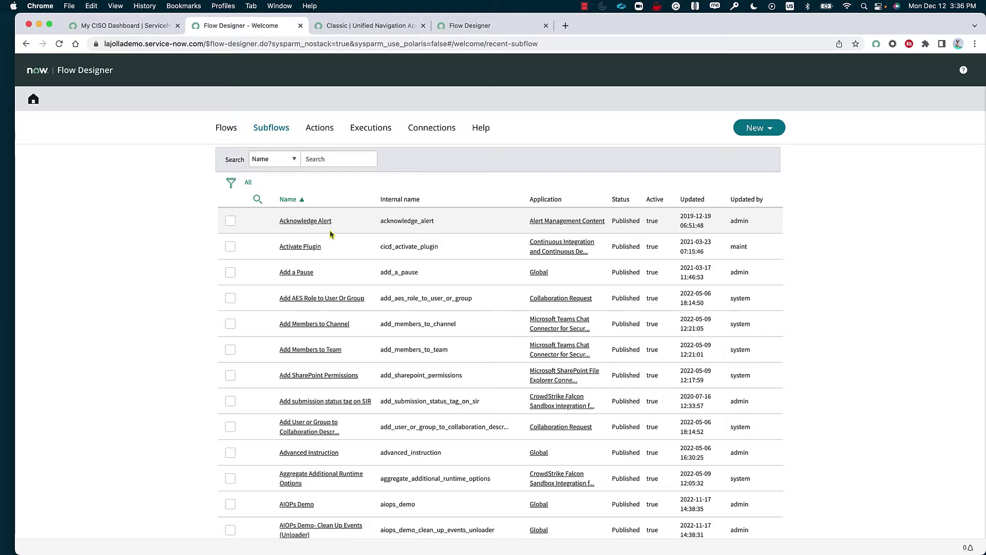
# - Browse the Actions list and the Executions list's Error run, then go to Connections
pyautogui.click(322, 131)
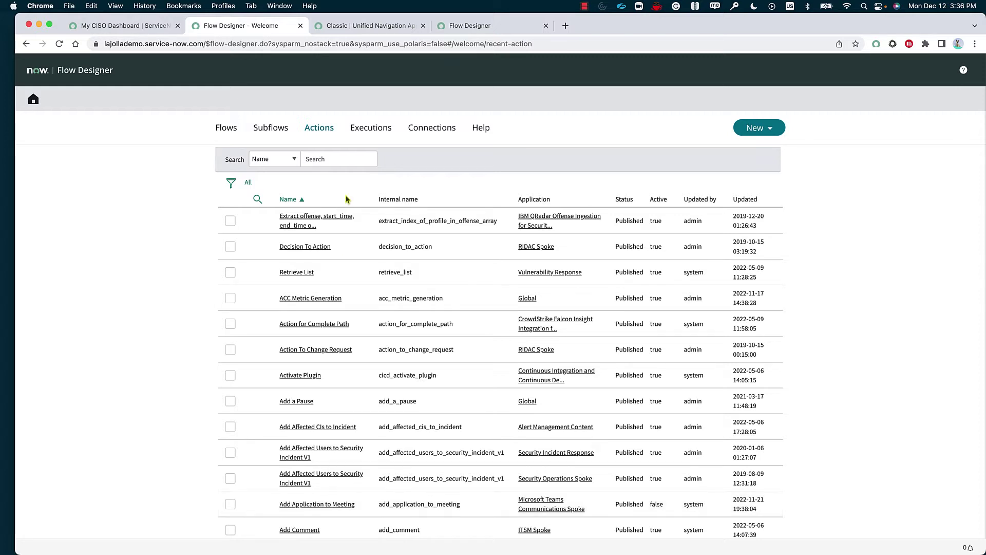
pyautogui.click(373, 131)
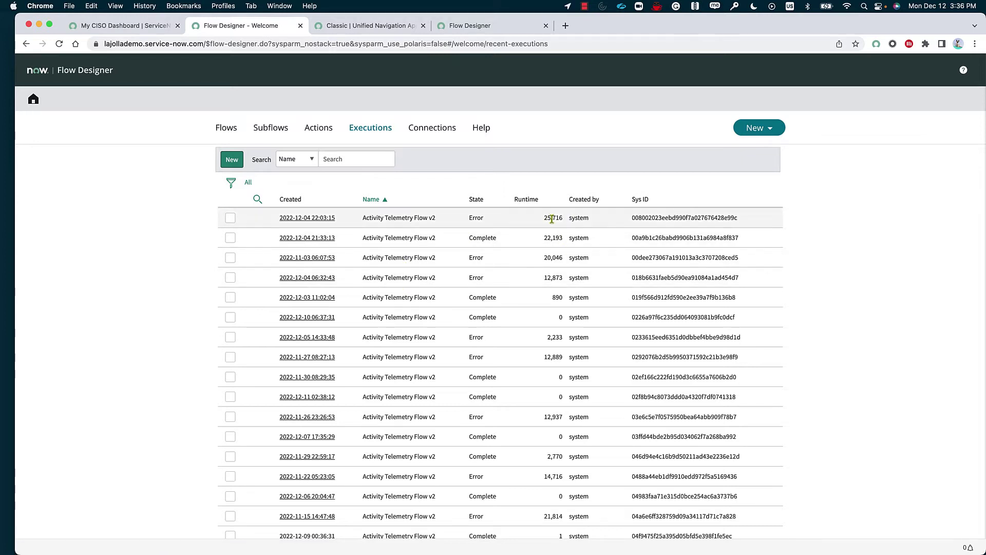
pyautogui.moveTo(551, 219); pyautogui.dragTo(575, 216)
pyautogui.moveTo(485, 217); pyautogui.dragTo(441, 218)
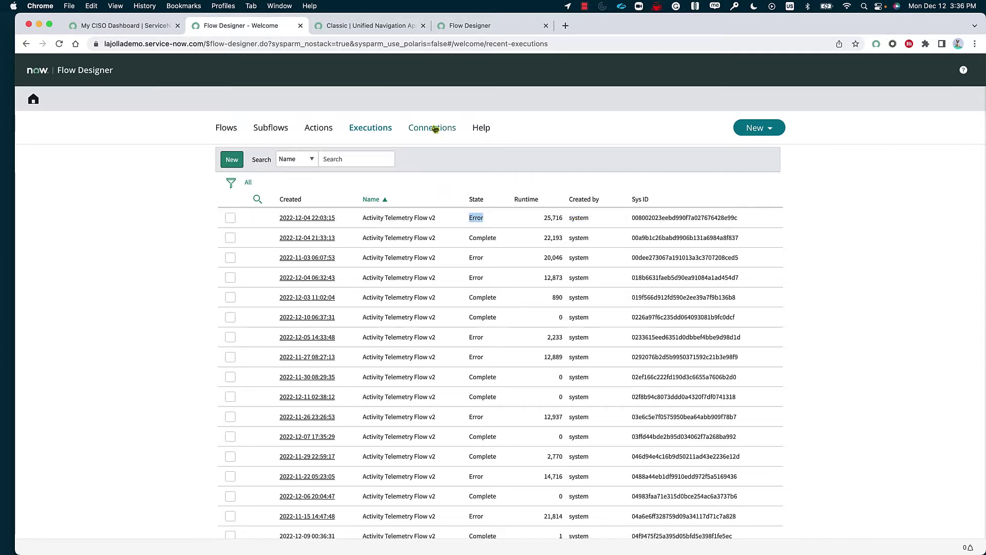
pyautogui.click(435, 129)
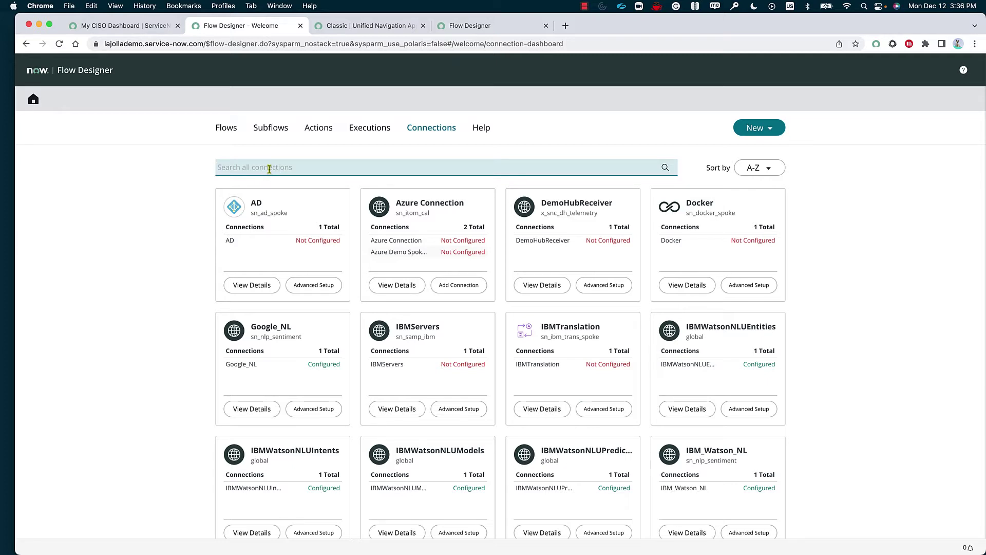
# - Search connections for 'okta', clear the search, check Help, and return to Flows
pyautogui.write('okta')
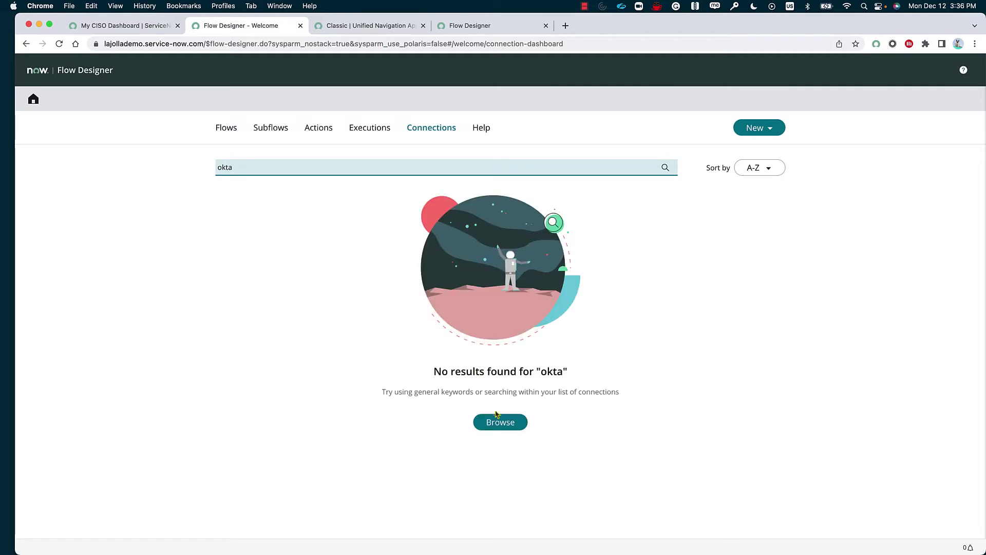
pyautogui.tripleClick(574, 165)
pyautogui.press('BackSpace')
pyautogui.click(480, 127)
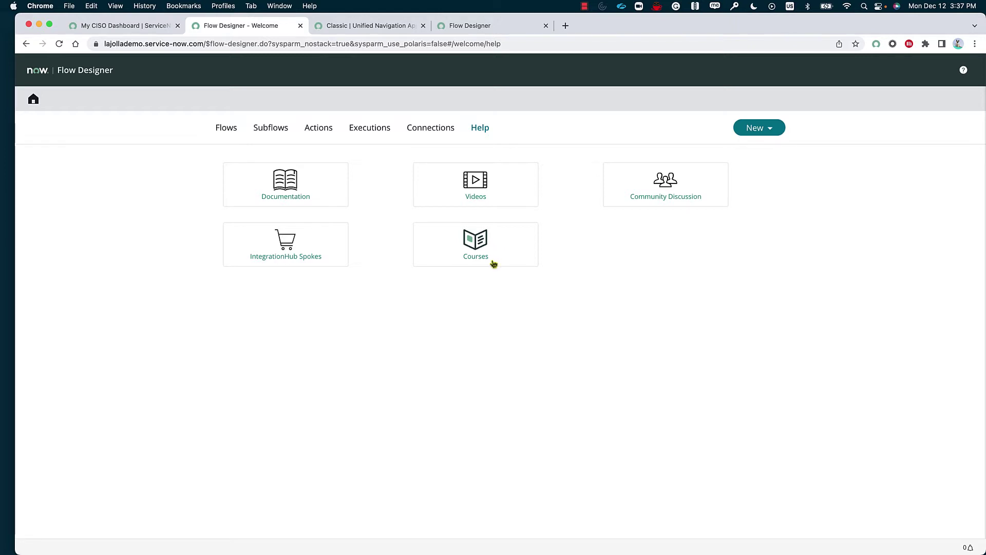
pyautogui.click(230, 137)
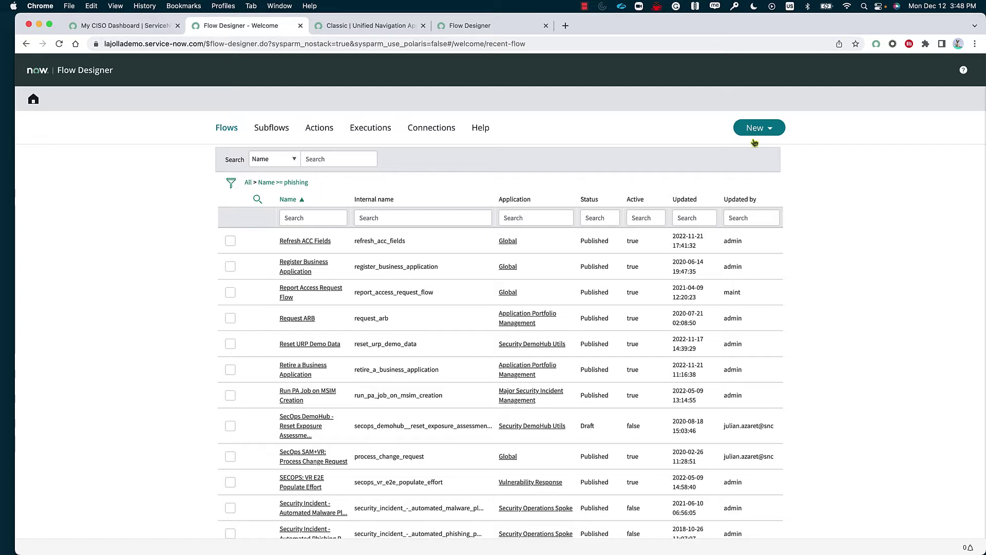
# - Start a new flow named Test with description 'Test the flow deisgner'
pyautogui.click(774, 127)
pyautogui.click(767, 146)
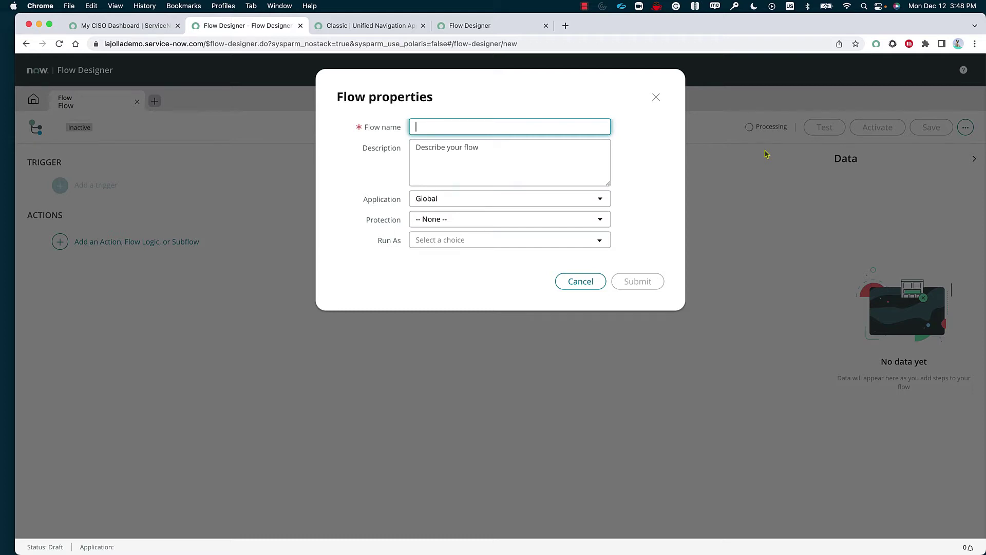
pyautogui.write('Test')
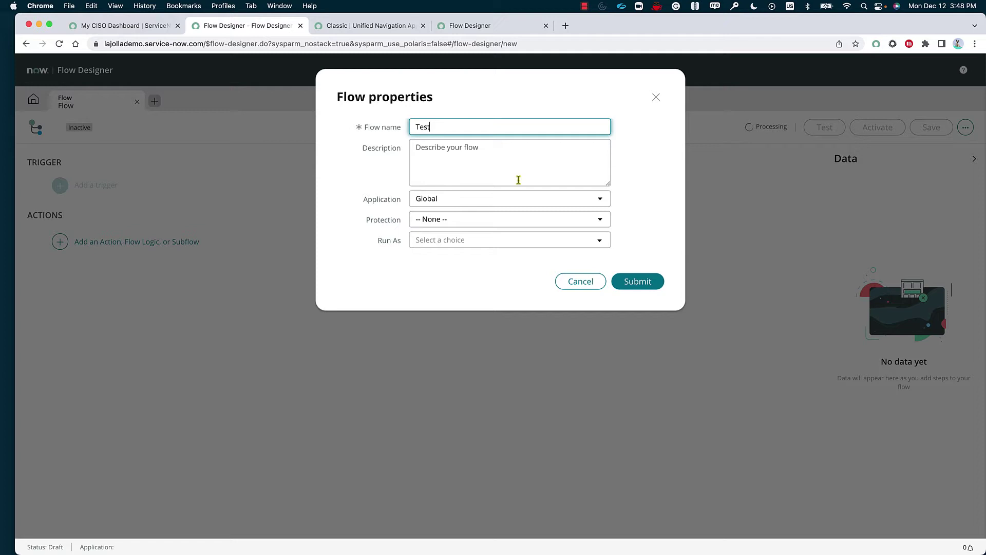
pyautogui.click(518, 181)
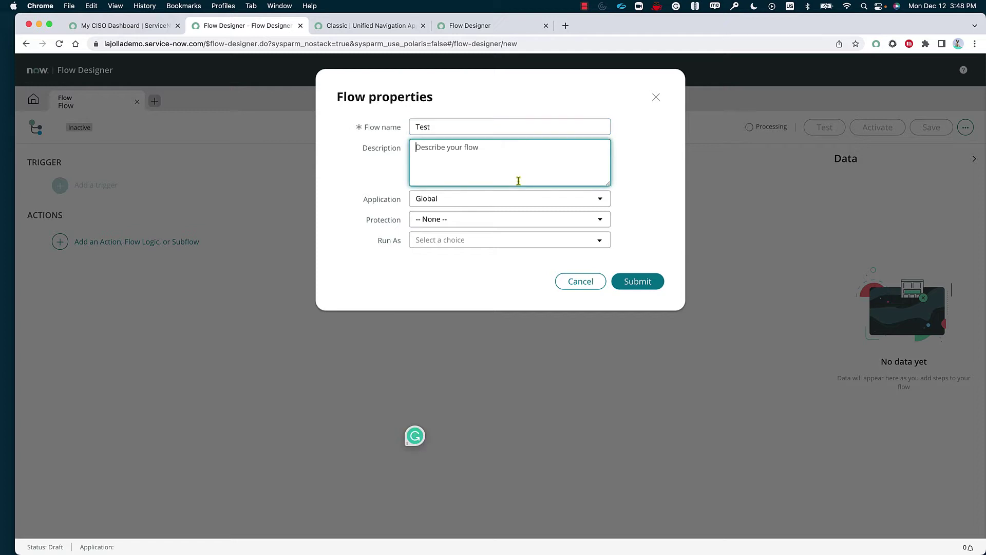
pyautogui.write('Test the flow deisgner')
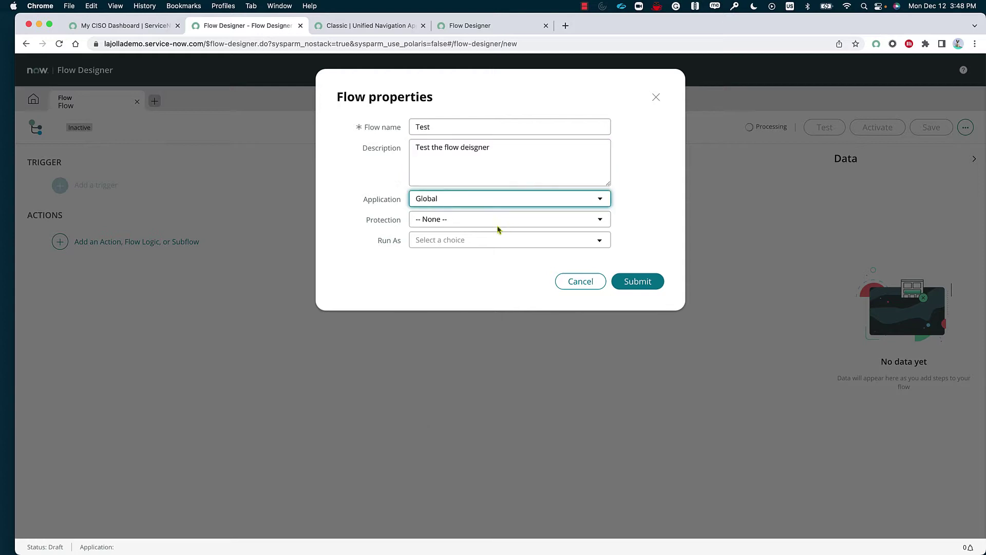
# - Keep Global as the new flow's application
pyautogui.click(491, 205)
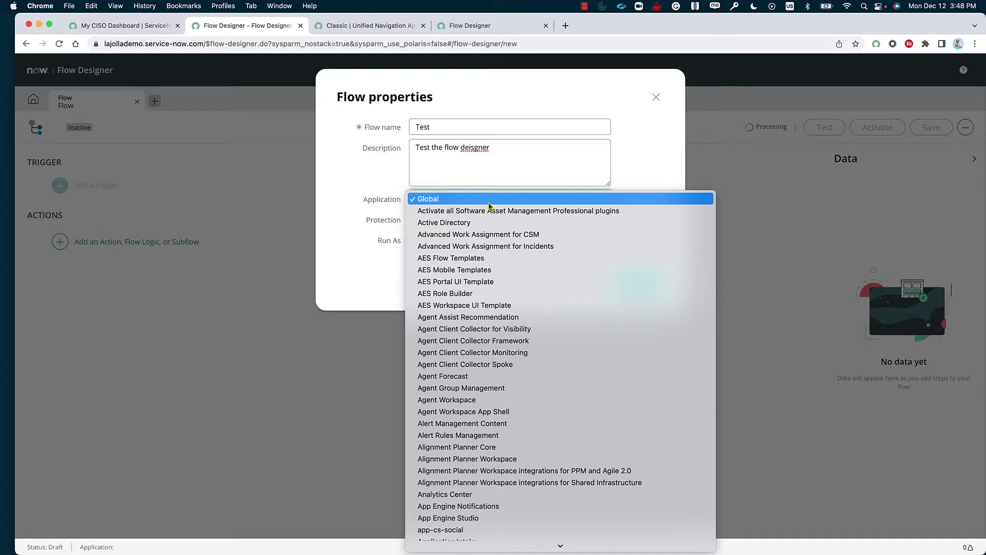
pyautogui.scroll(-8, 516, 364)
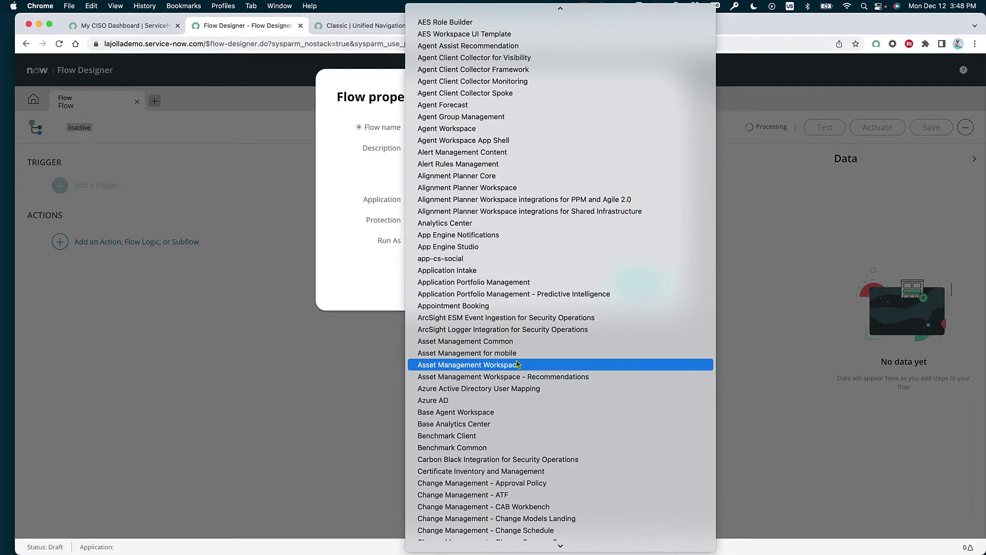
pyautogui.scroll(-3, 518, 462)
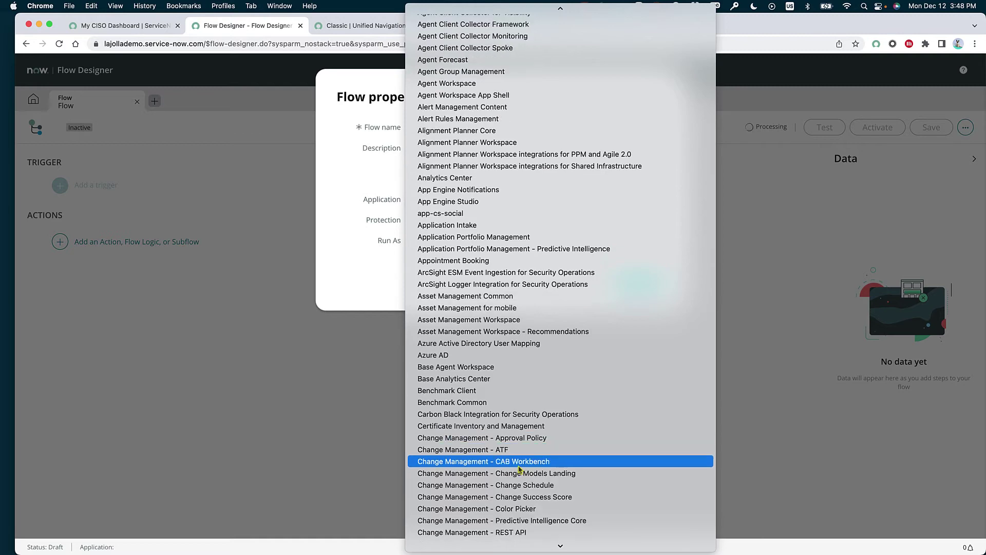
pyautogui.scroll(-4, 520, 469)
pyautogui.scroll(-2, 518, 470)
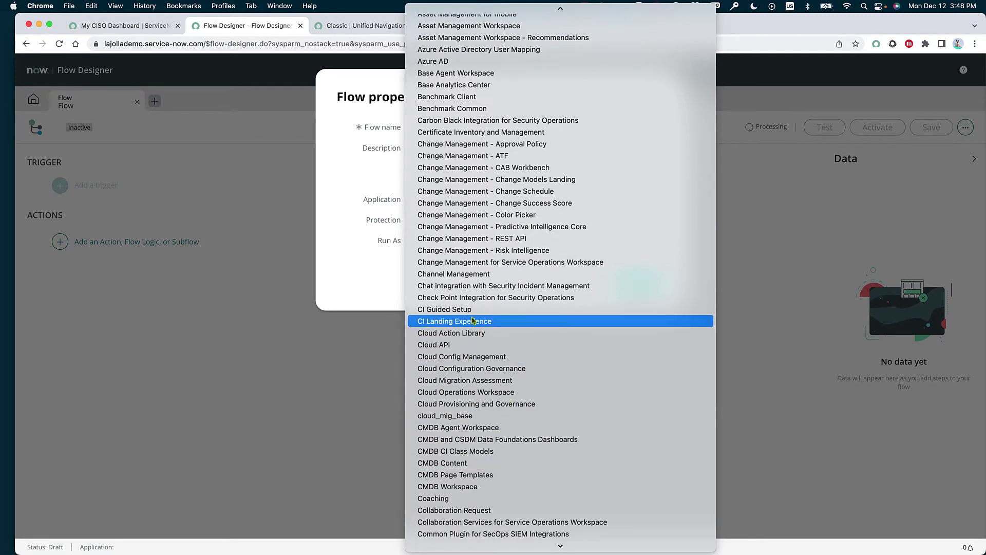
pyautogui.scroll(-18, 501, 254)
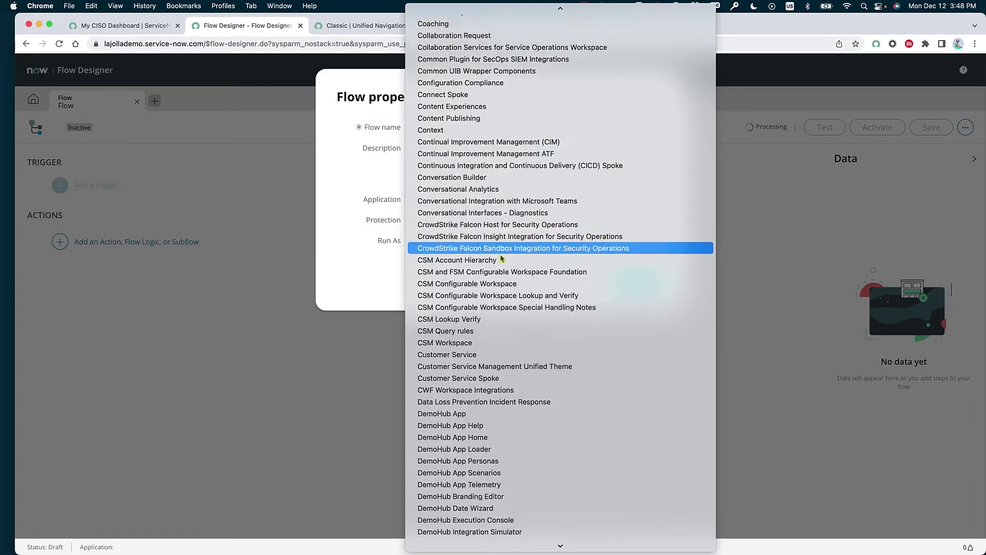
pyautogui.scroll(20, 506, 393)
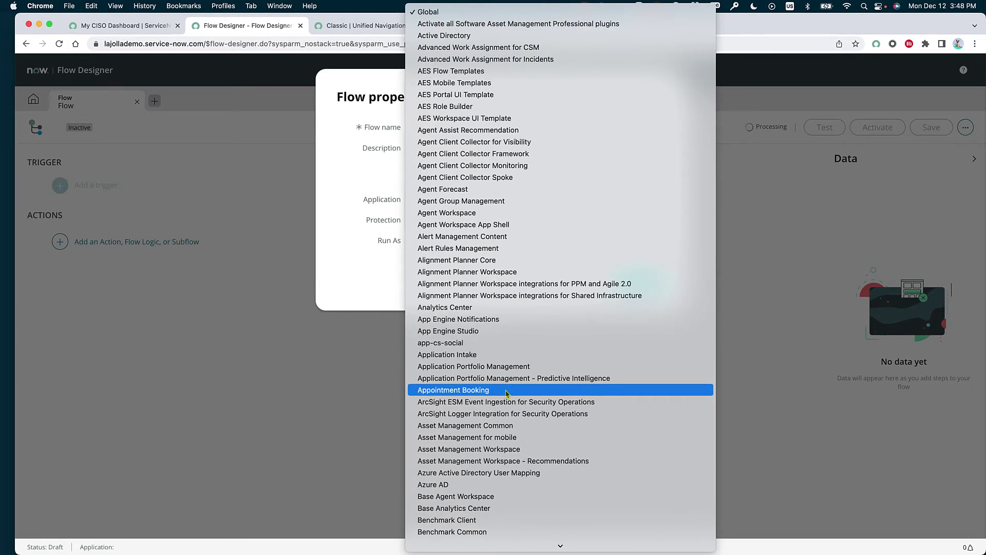
pyautogui.click(498, 11)
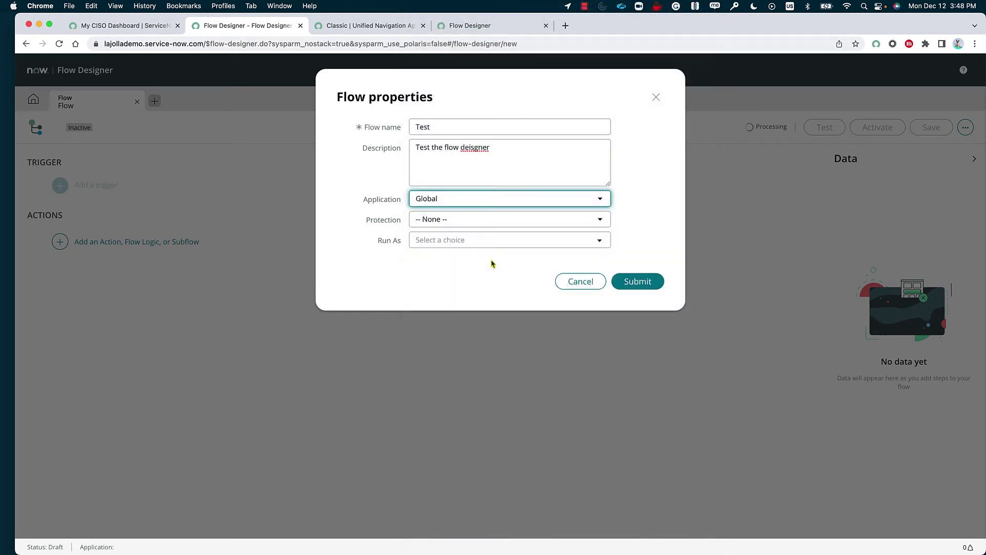
# - Leave protection as None, set Run As to System User, and submit the flow properties
pyautogui.click(487, 223)
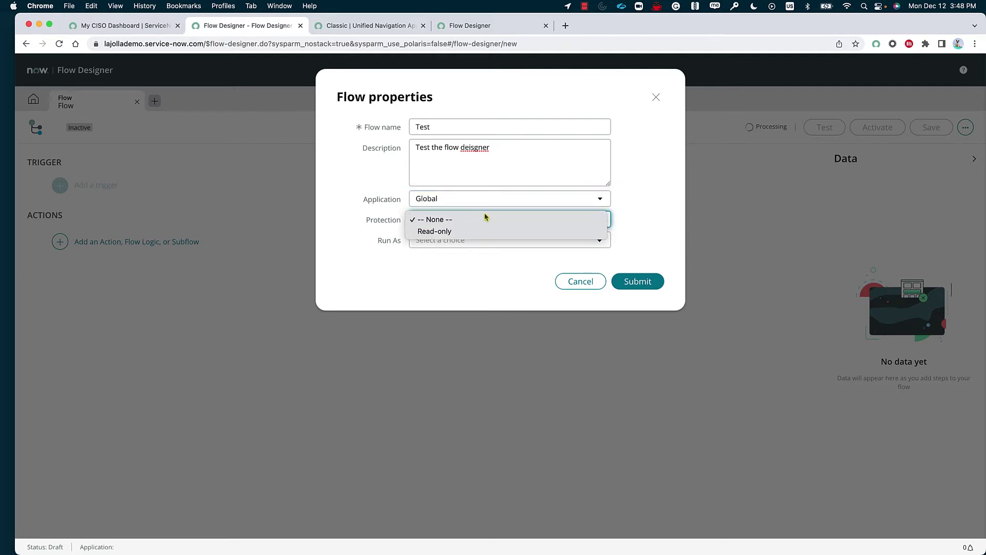
pyautogui.click(406, 236)
pyautogui.click(451, 242)
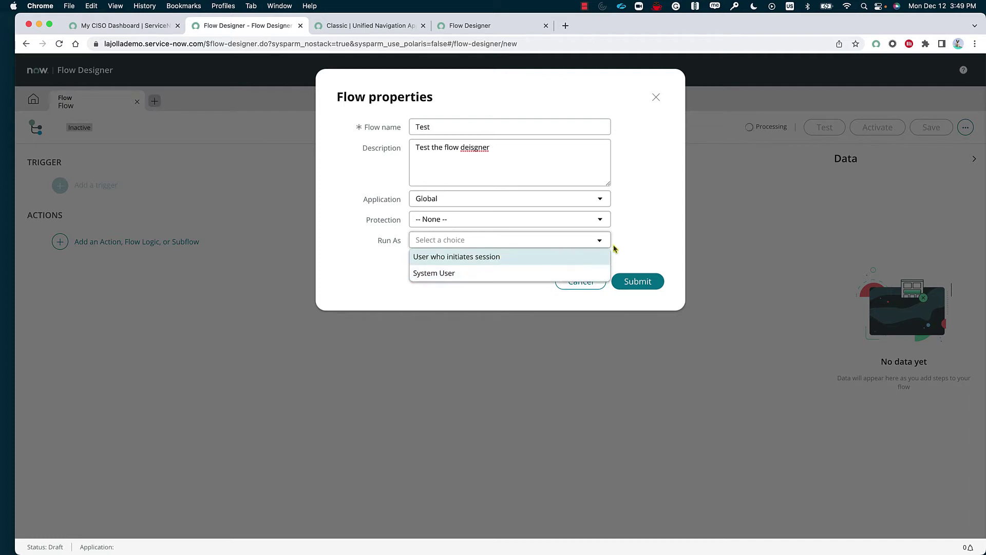
pyautogui.click(649, 258)
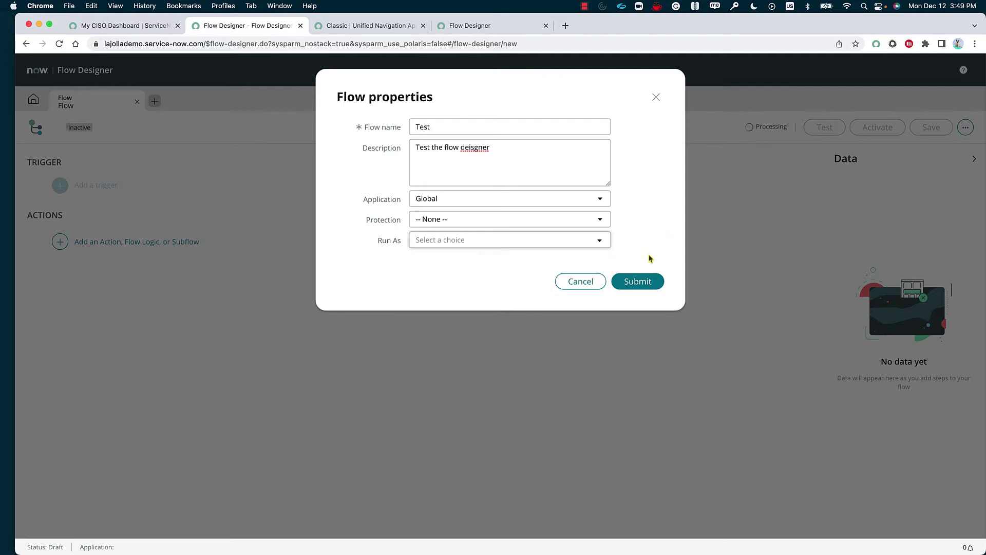
pyautogui.click(534, 243)
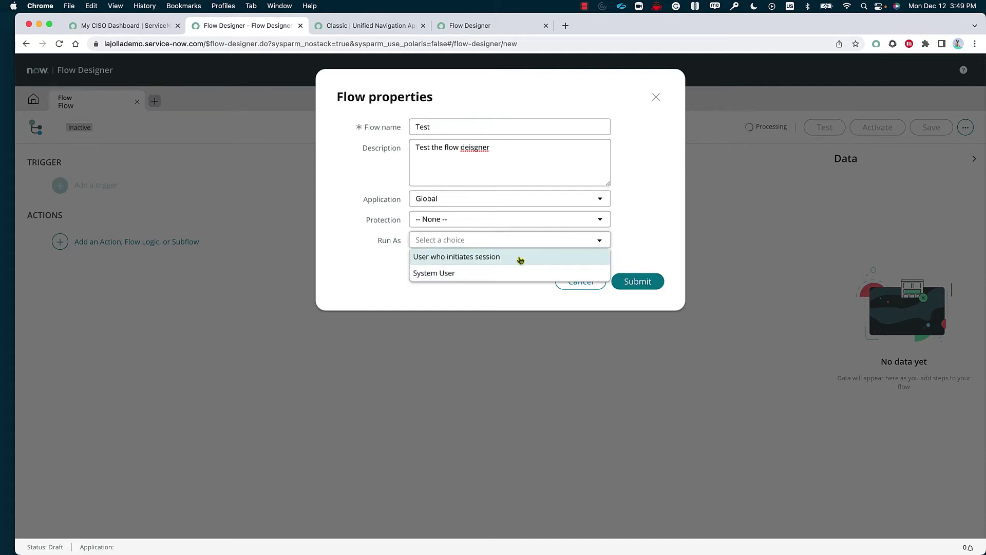
pyautogui.click(519, 274)
pyautogui.click(644, 281)
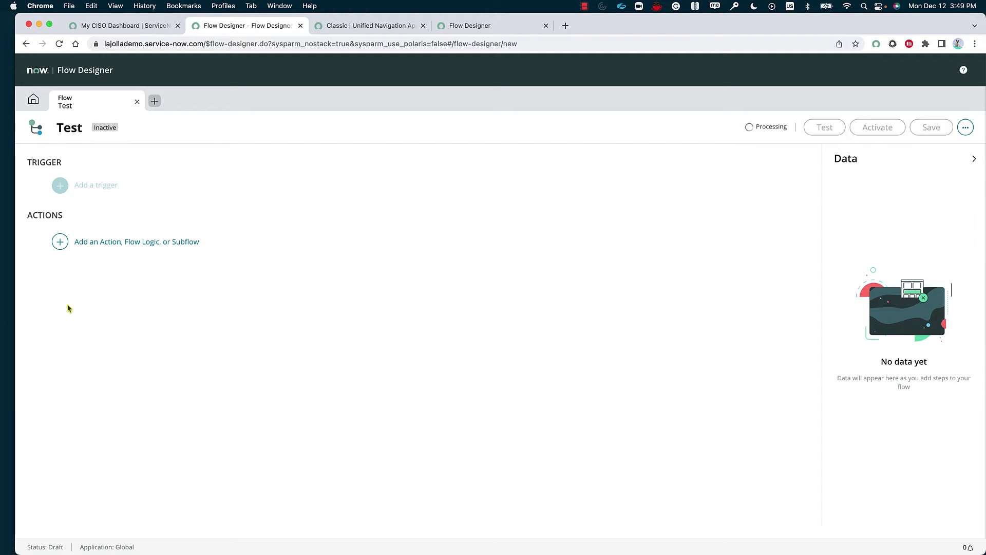
# - Add a ServiceNow Core Create Record action as step 1 of the Test flow, then begin adding a trigger
pyautogui.click(107, 248)
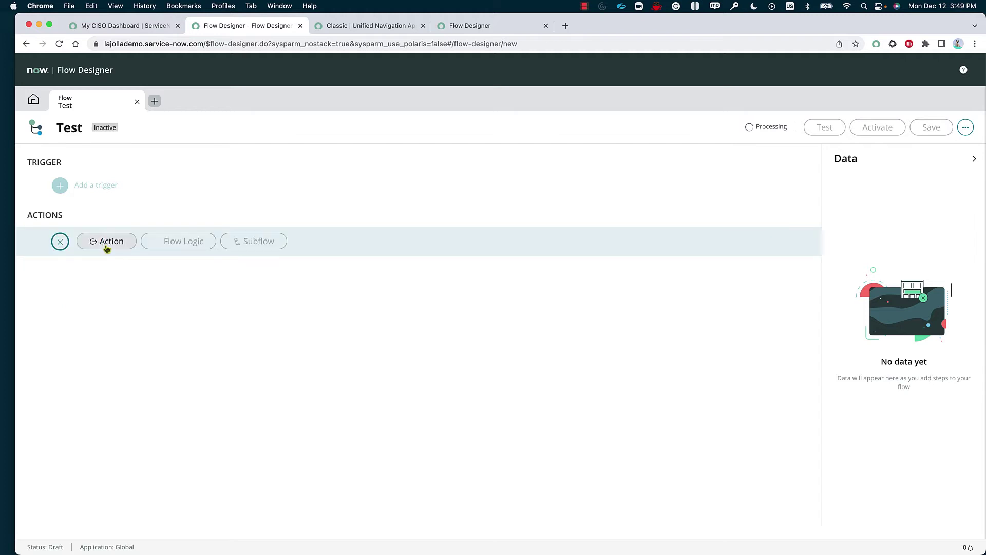
pyautogui.click(121, 247)
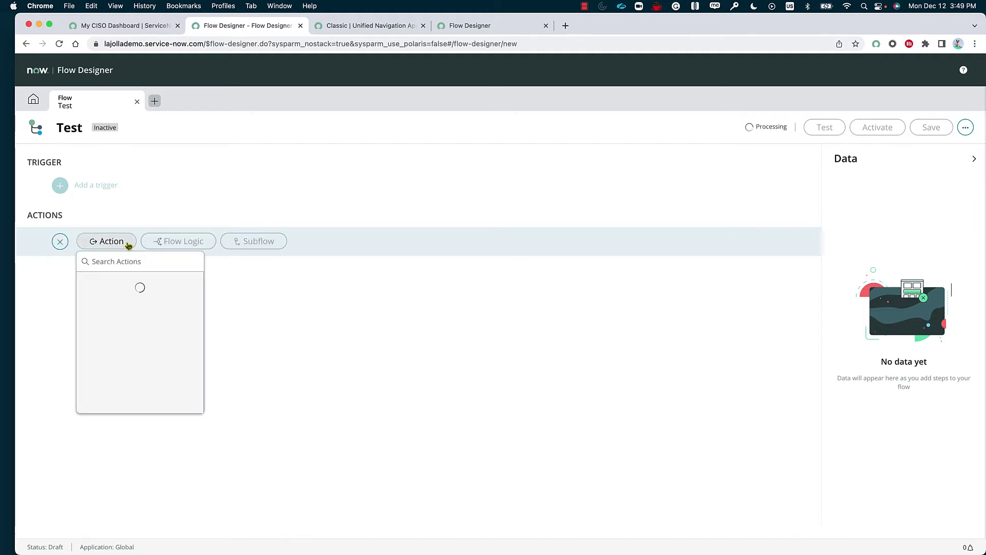
pyautogui.click(43, 103)
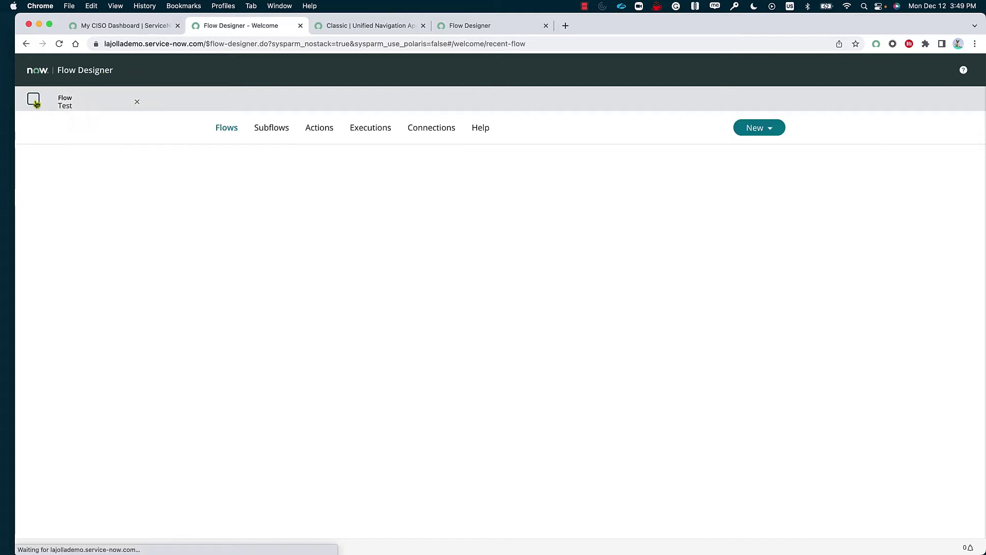
pyautogui.click(65, 103)
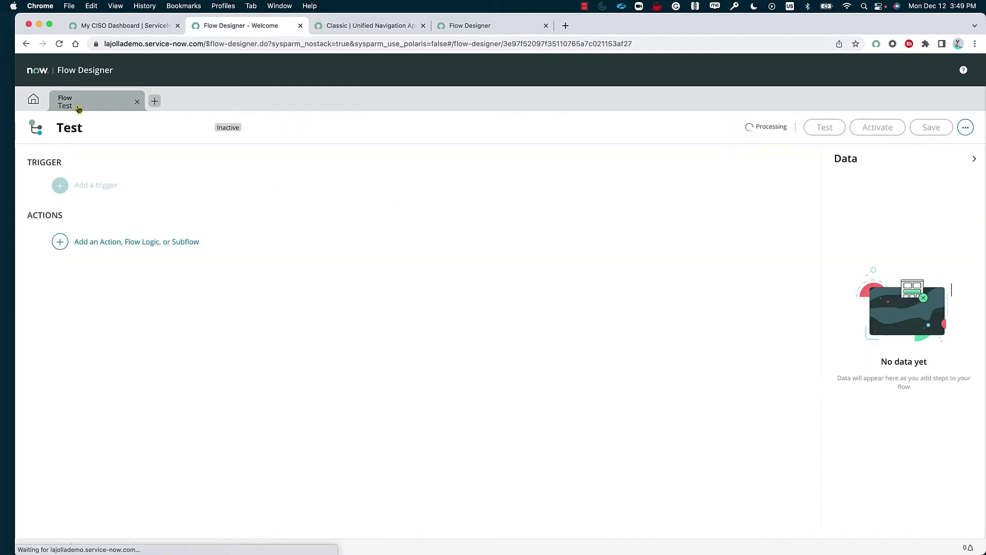
pyautogui.click(59, 241)
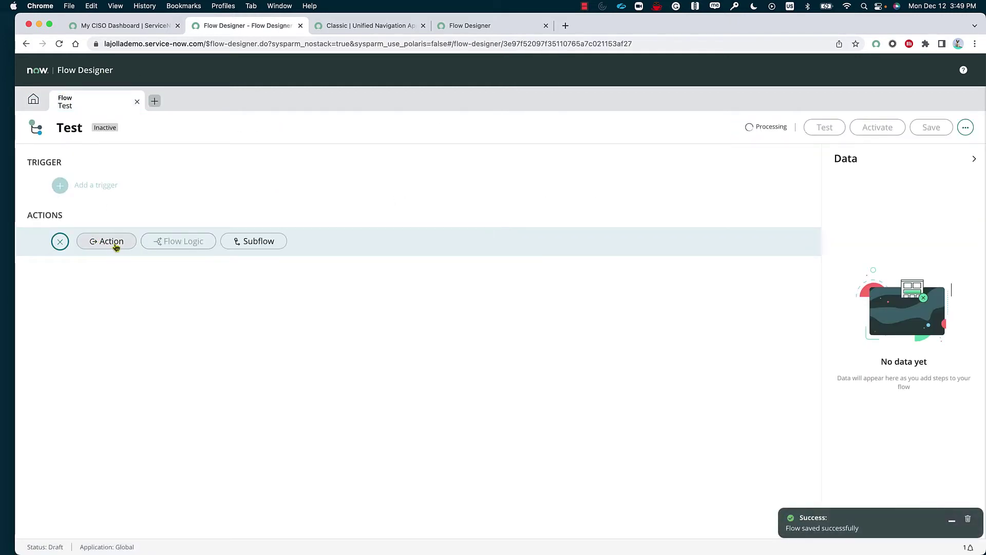
pyautogui.click(114, 244)
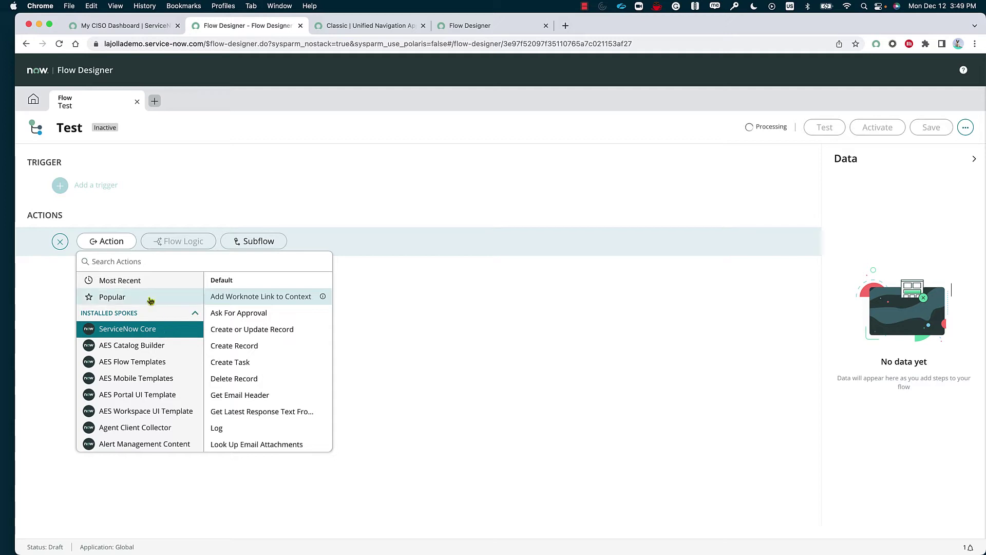
pyautogui.click(261, 347)
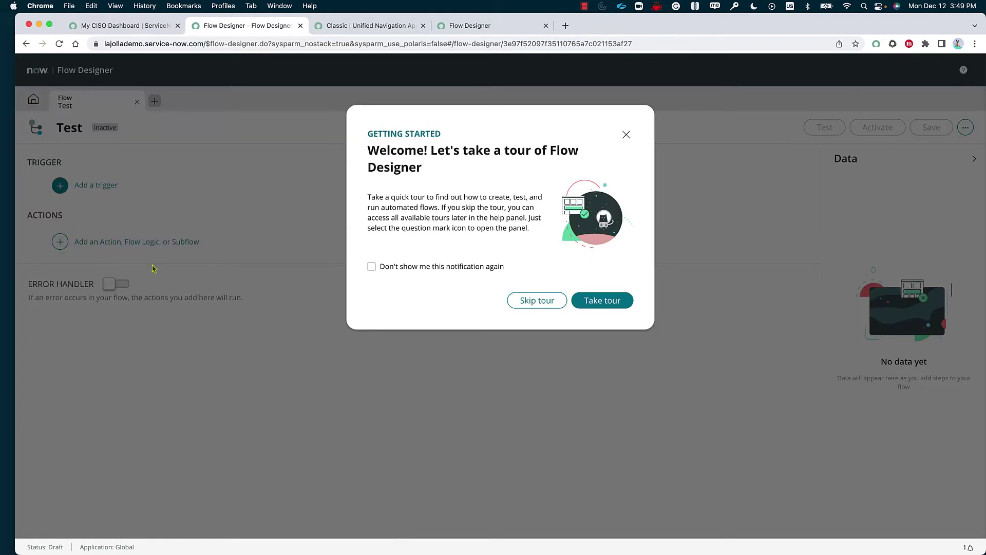
pyautogui.click(153, 267)
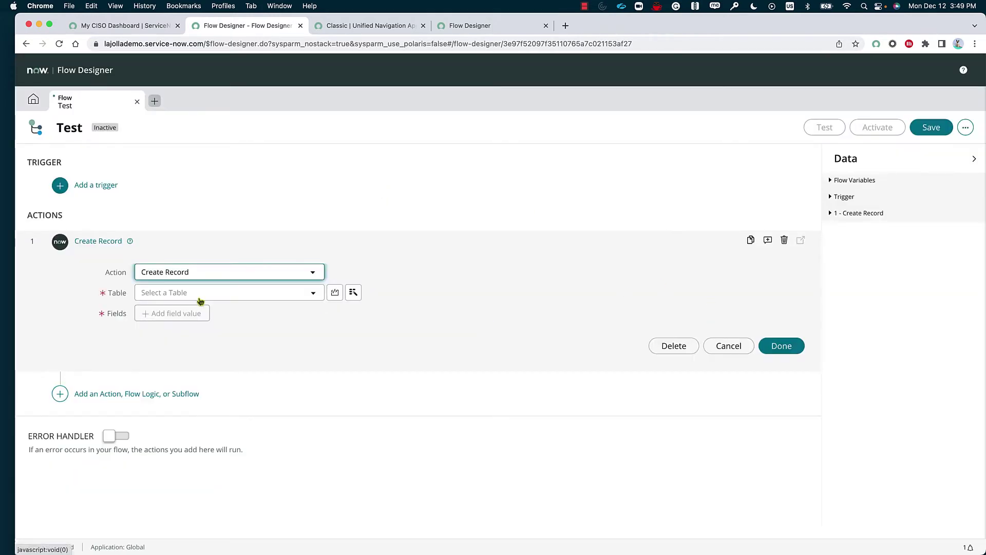
pyautogui.click(102, 191)
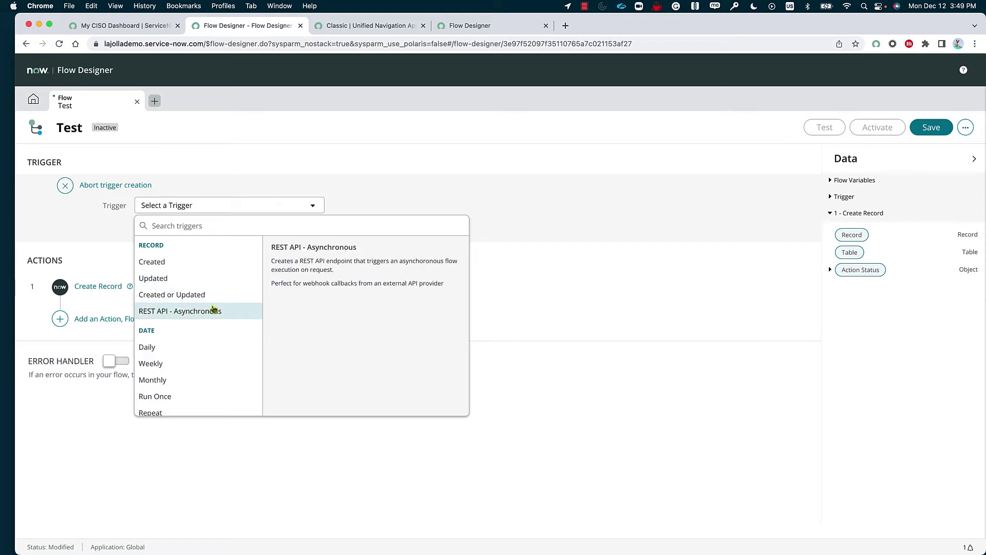
# - Scroll the trigger types and close the list without choosing a trigger
pyautogui.scroll(-3, 205, 400)
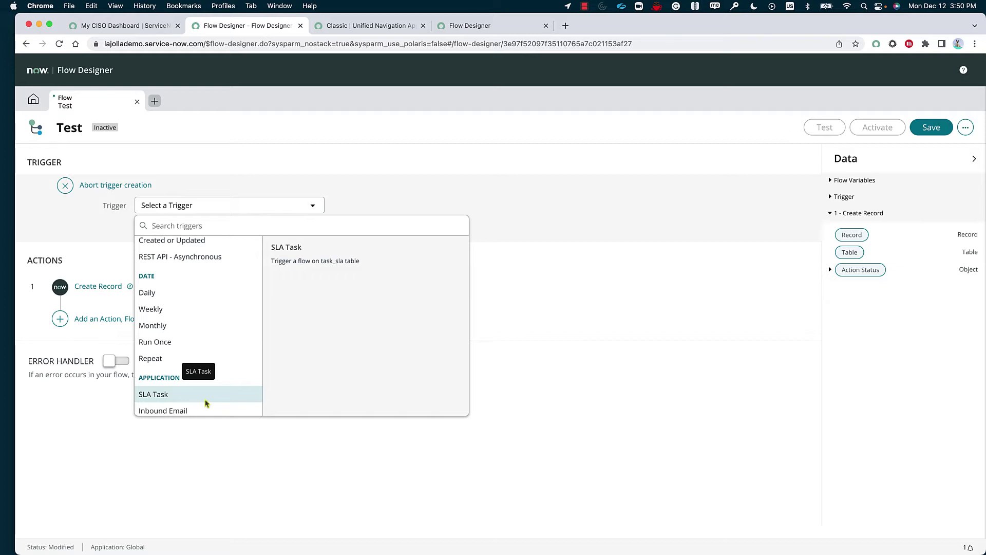
pyautogui.scroll(-1, 224, 309)
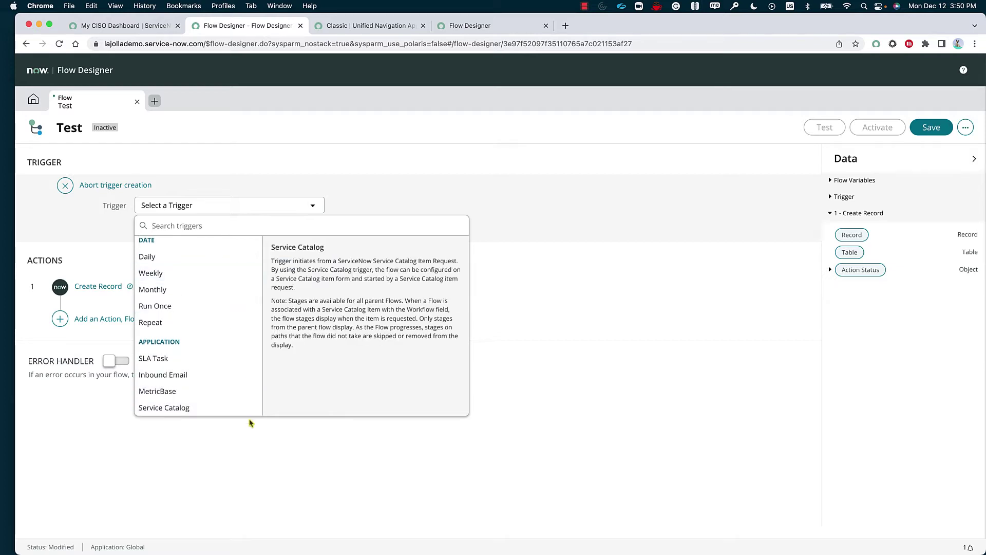
pyautogui.click(252, 474)
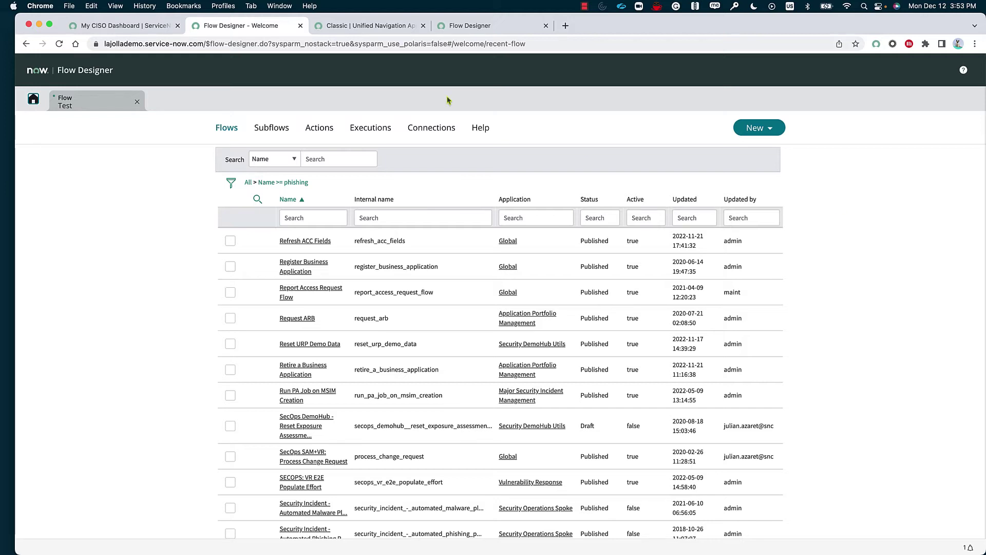
# - Filter flows by name 'SecOps' and open SecOps SAM+VR: Process Change Request
pyautogui.click(383, 220)
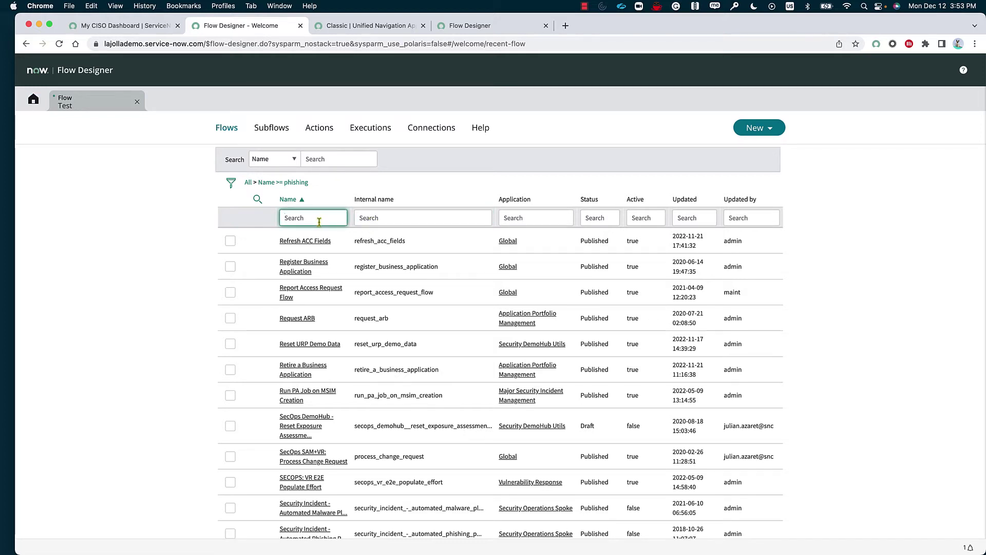
pyautogui.write('SecOps')
pyautogui.press('Return')
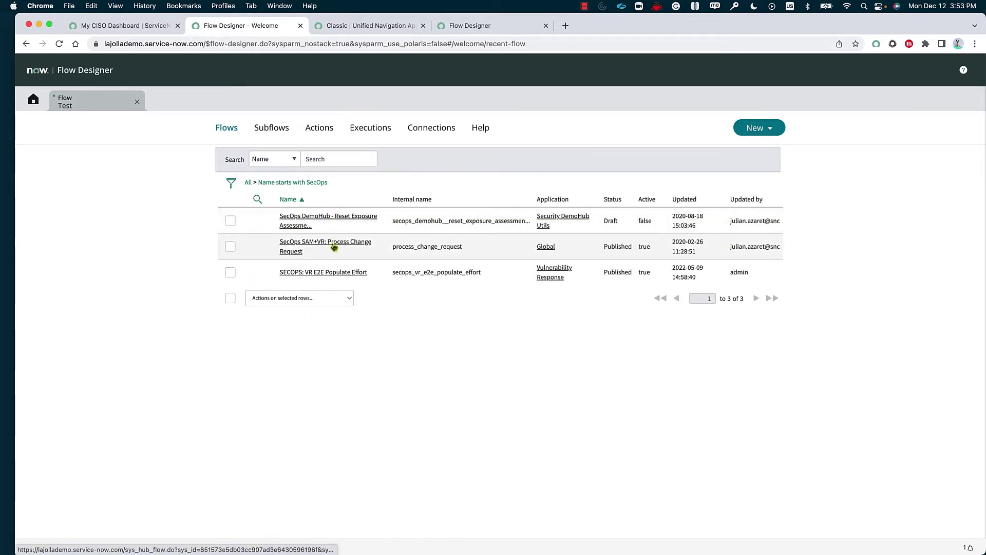
pyautogui.click(334, 247)
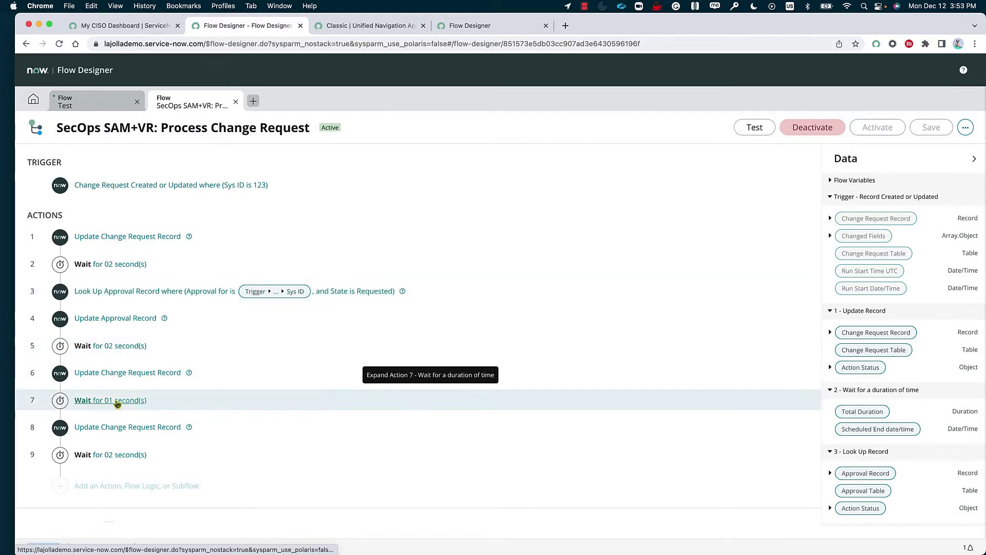
pyautogui.scroll(-2, 117, 403)
pyautogui.scroll(1, 117, 404)
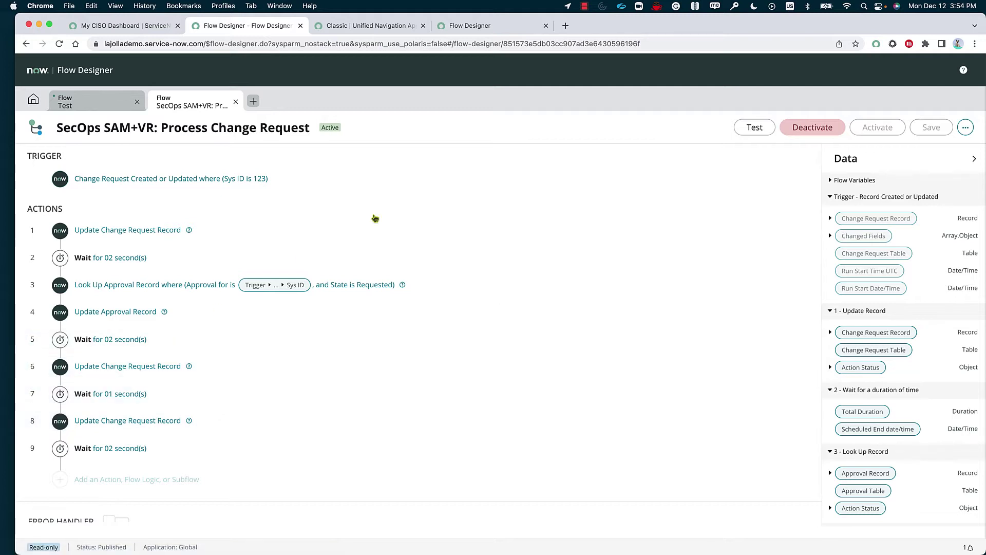
pyautogui.click(963, 127)
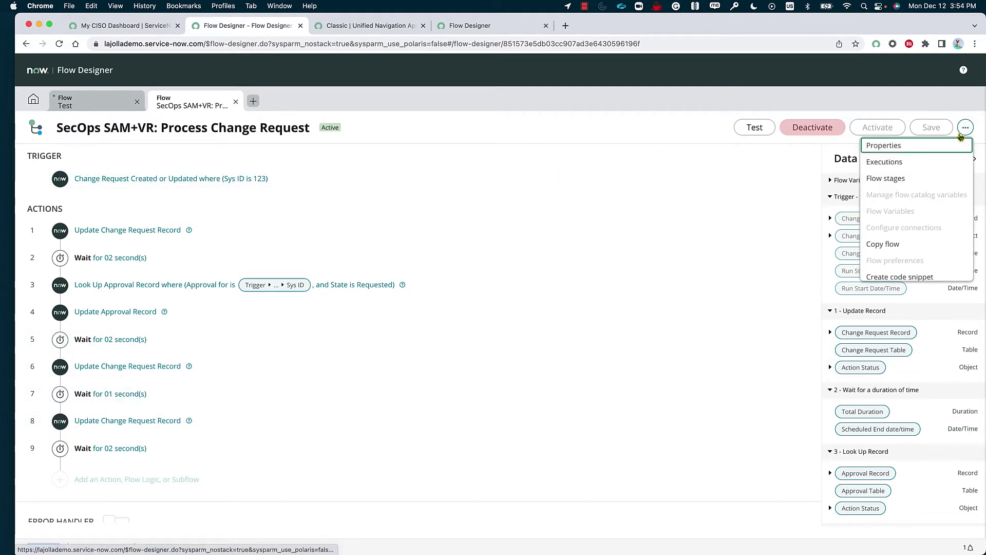
pyautogui.click(925, 250)
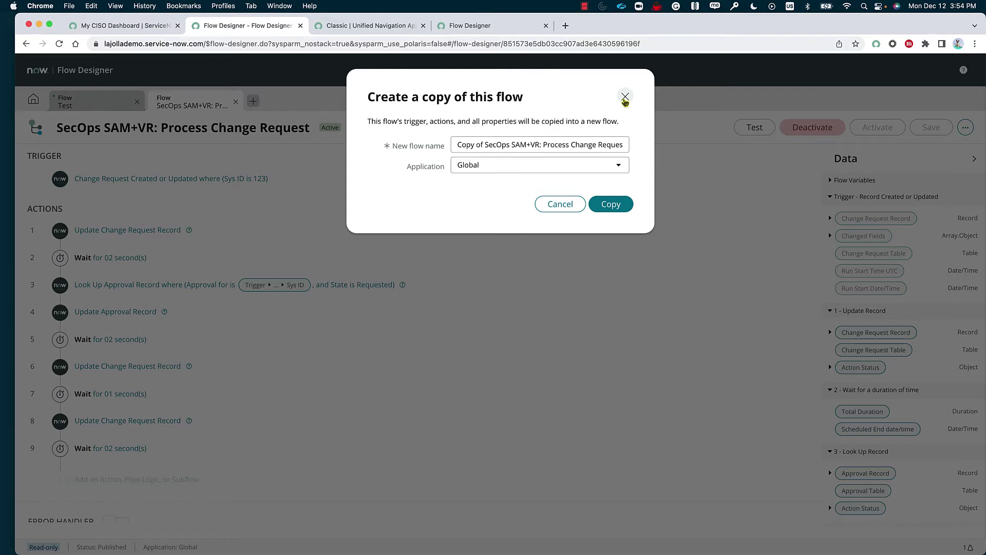
pyautogui.click(624, 97)
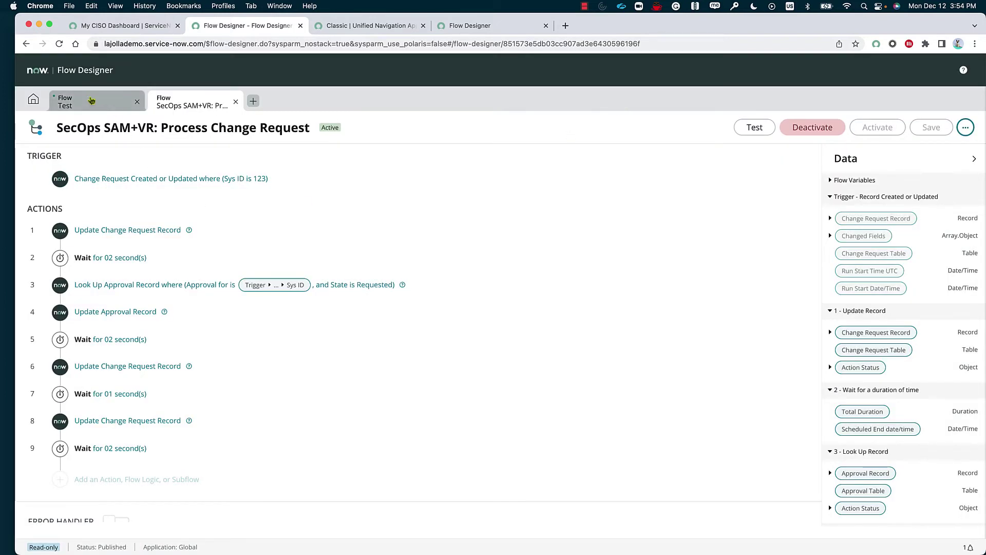
# - From home, browse the Flows and Subflows lists, dismiss the New menu, and switch back to the Test flow
pyautogui.click(33, 105)
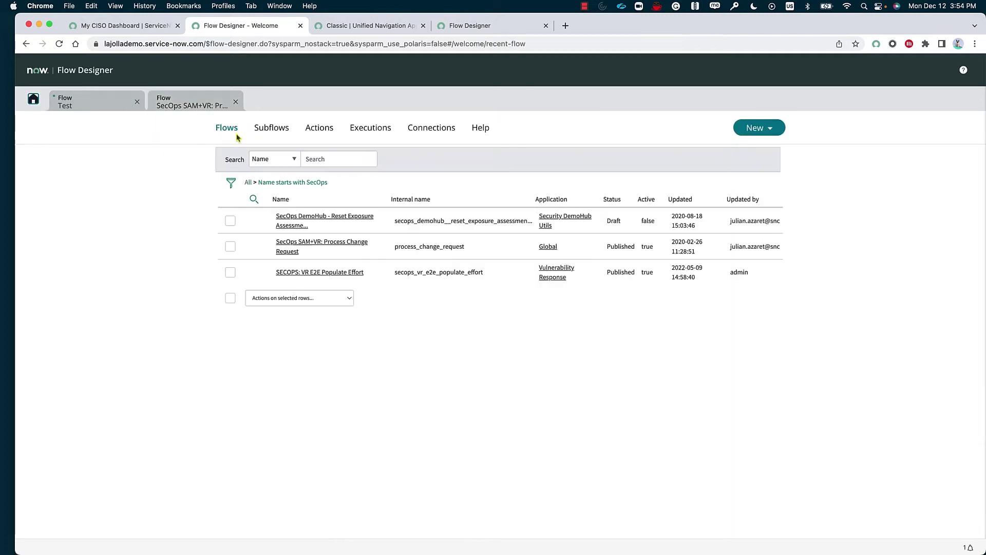
pyautogui.click(266, 135)
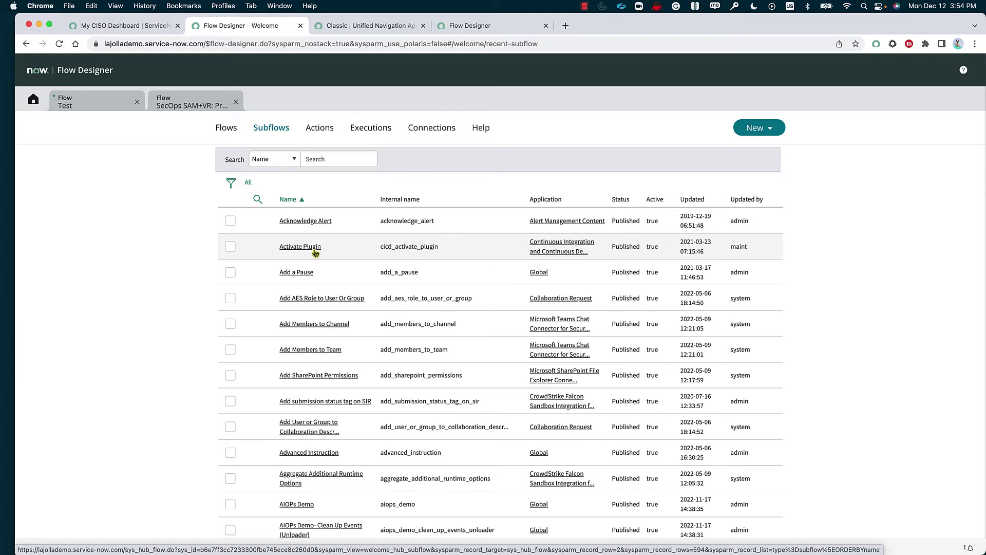
pyautogui.click(224, 132)
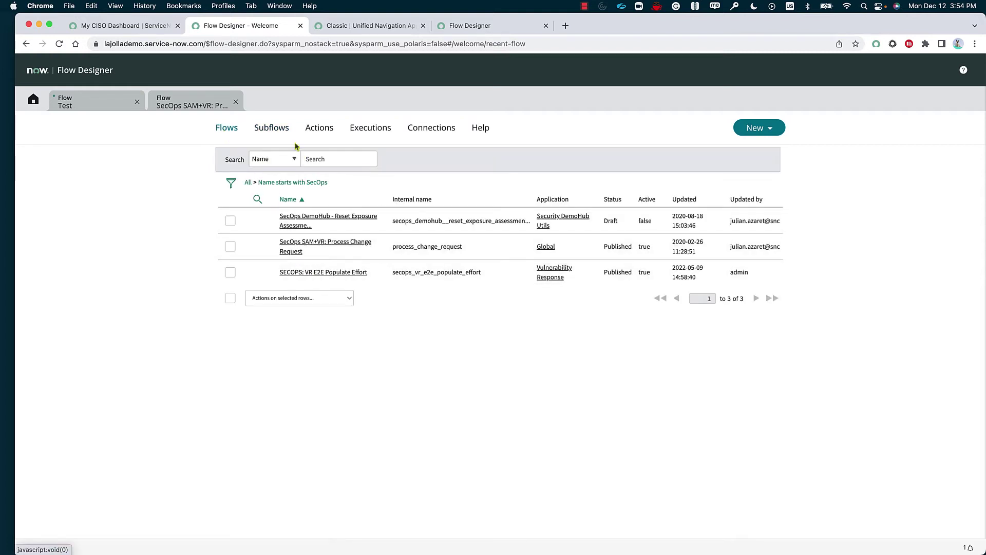
pyautogui.click(281, 131)
pyautogui.click(770, 129)
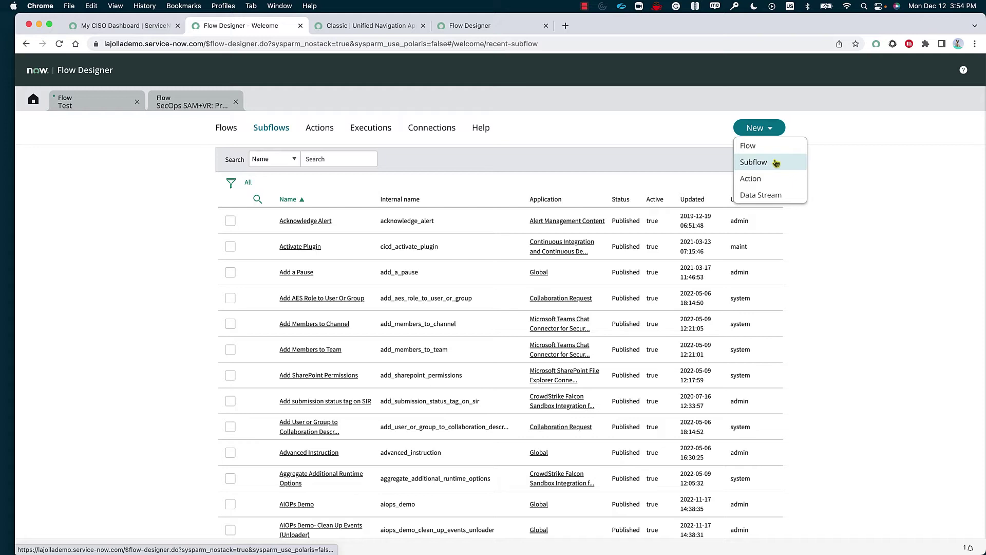
pyautogui.click(550, 134)
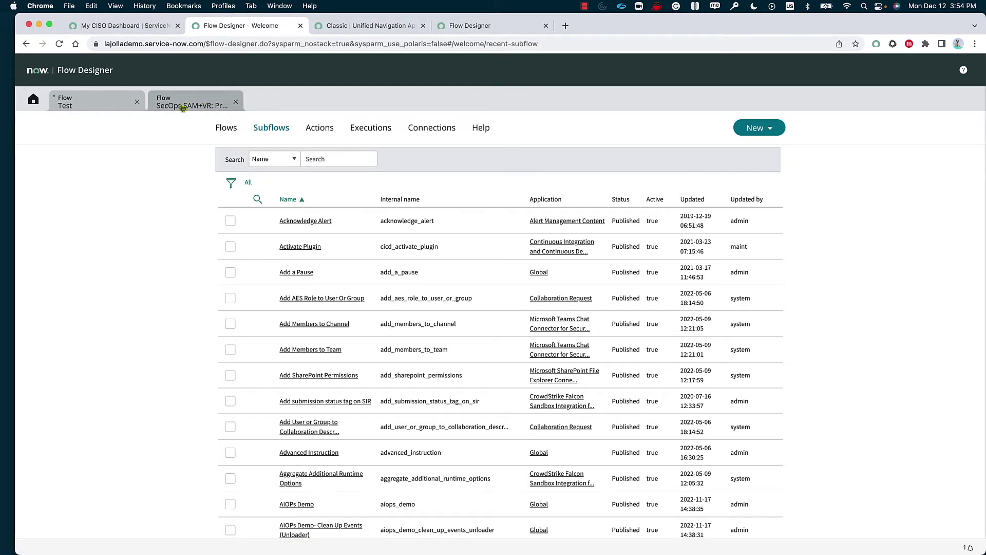
pyautogui.click(109, 106)
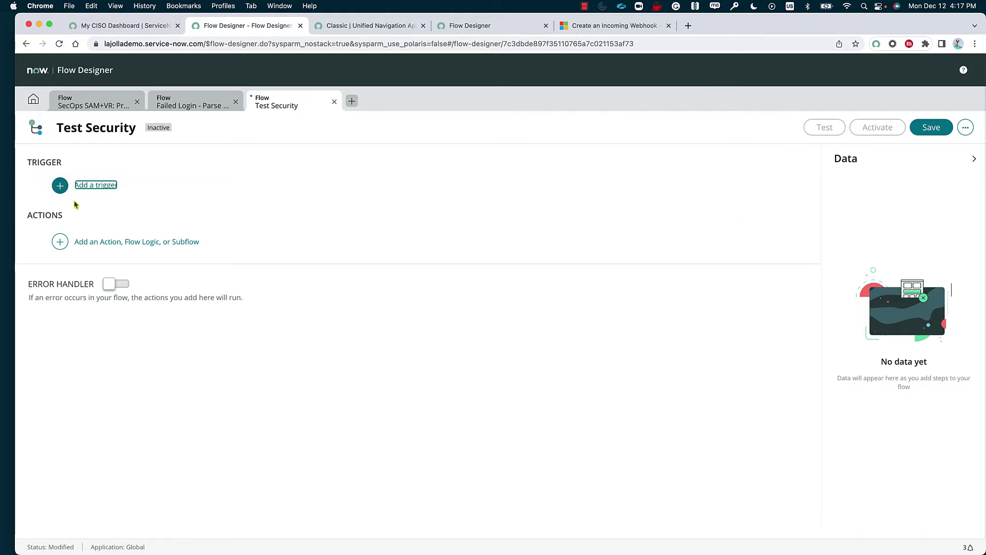
# - Set an Inbound Email trigger with the condition Subject contains 'failed'
pyautogui.click(95, 186)
pyautogui.scroll(-3, 200, 365)
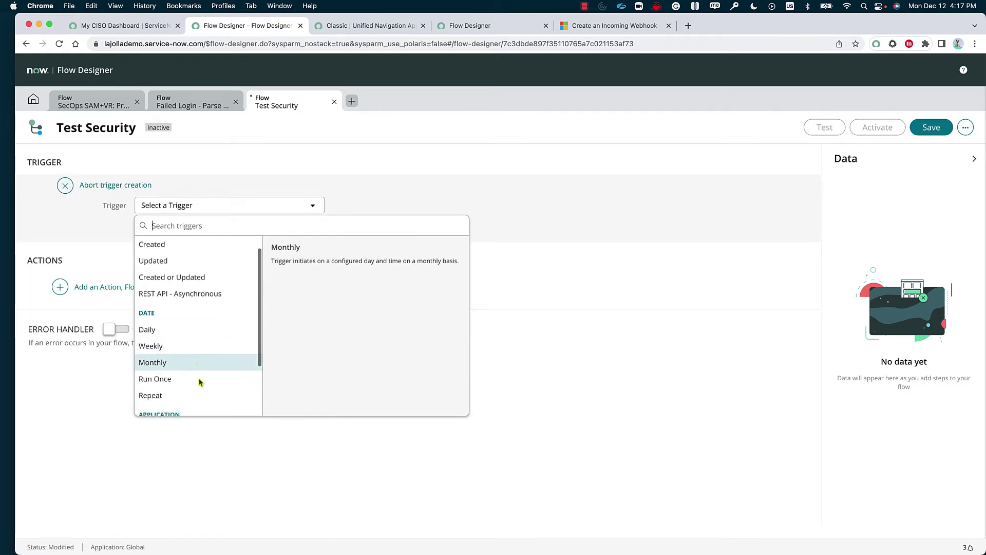
pyautogui.click(185, 375)
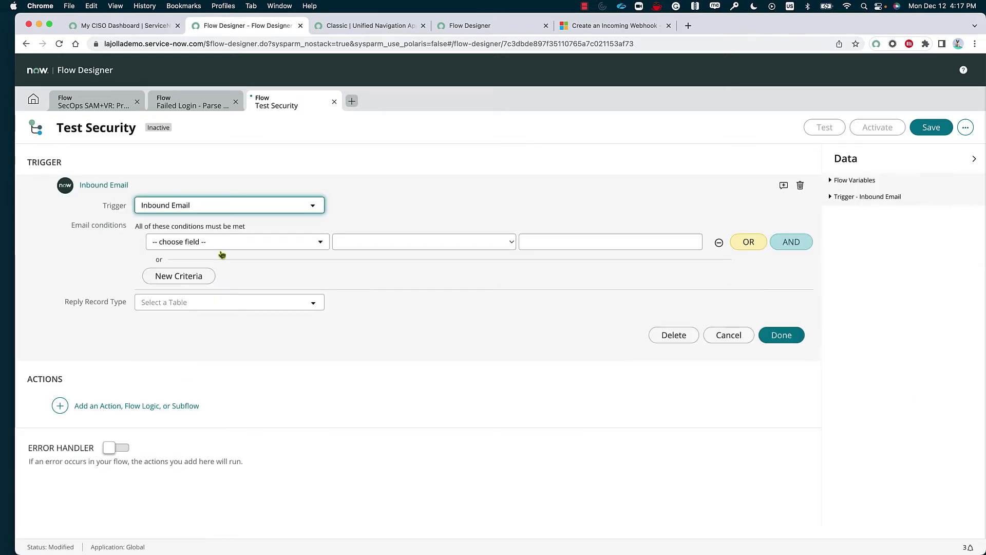
pyautogui.click(220, 242)
pyautogui.write('sub')
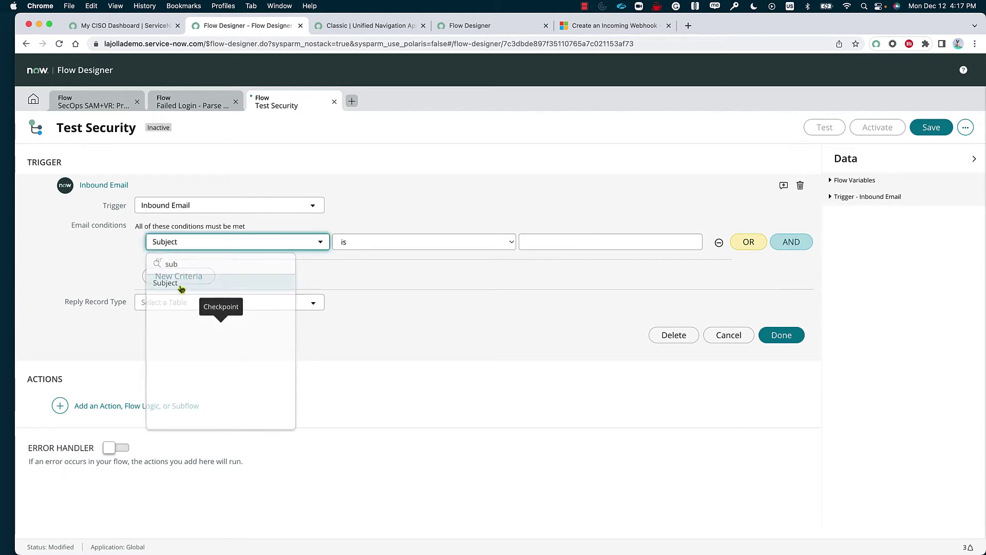
pyautogui.click(176, 282)
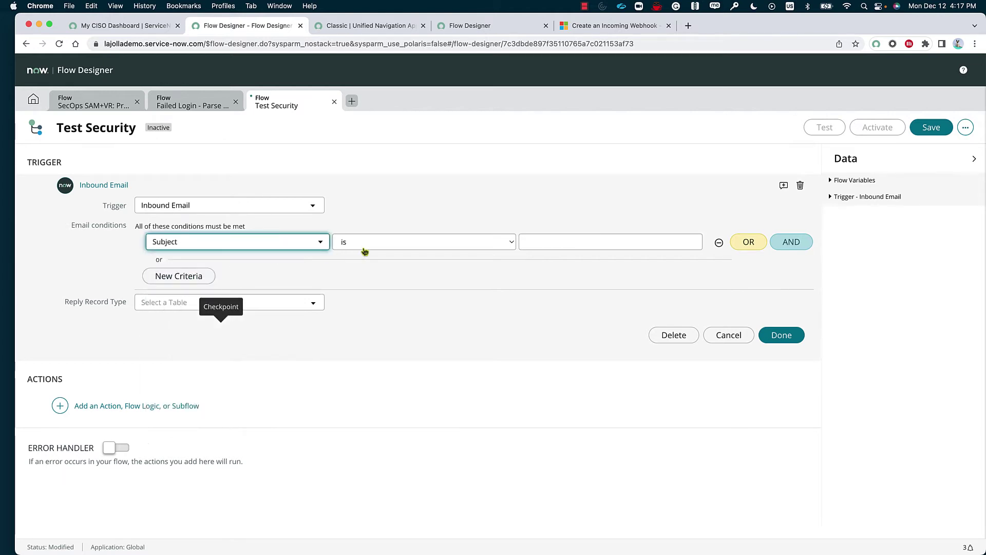
pyautogui.click(364, 247)
pyautogui.click(383, 313)
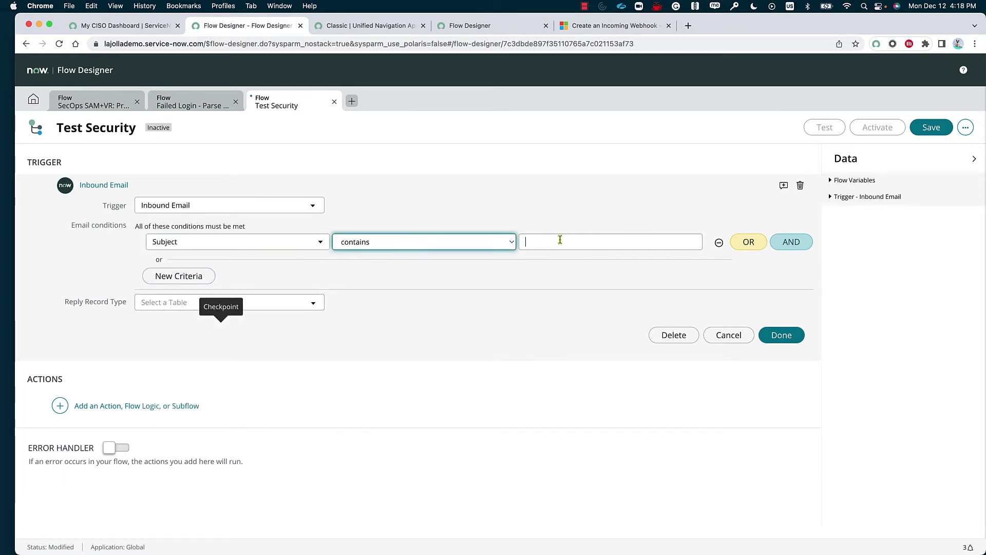
pyautogui.click(559, 241)
pyautogui.write('fao')
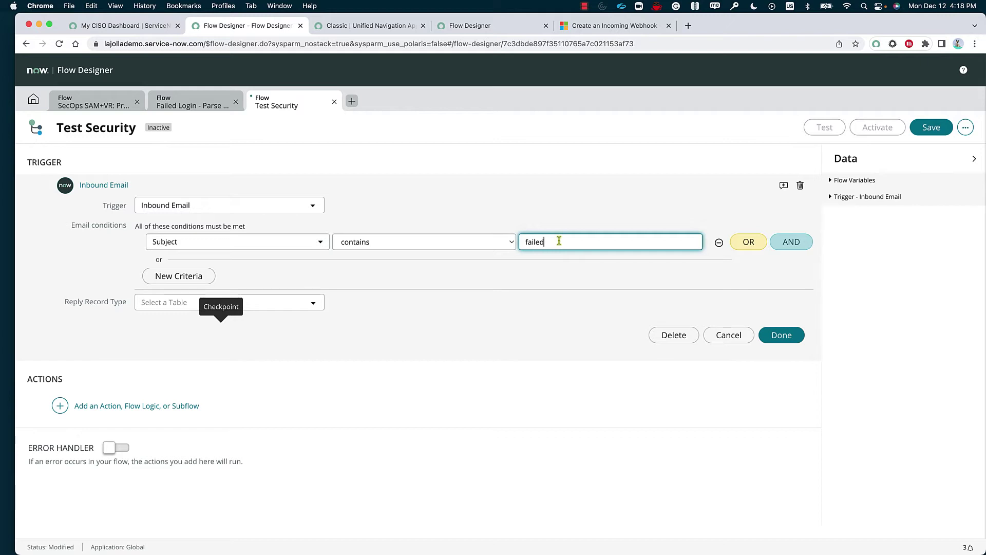
# - Add an alternative condition Body text contains 'password' and finish the trigger
pyautogui.click(179, 276)
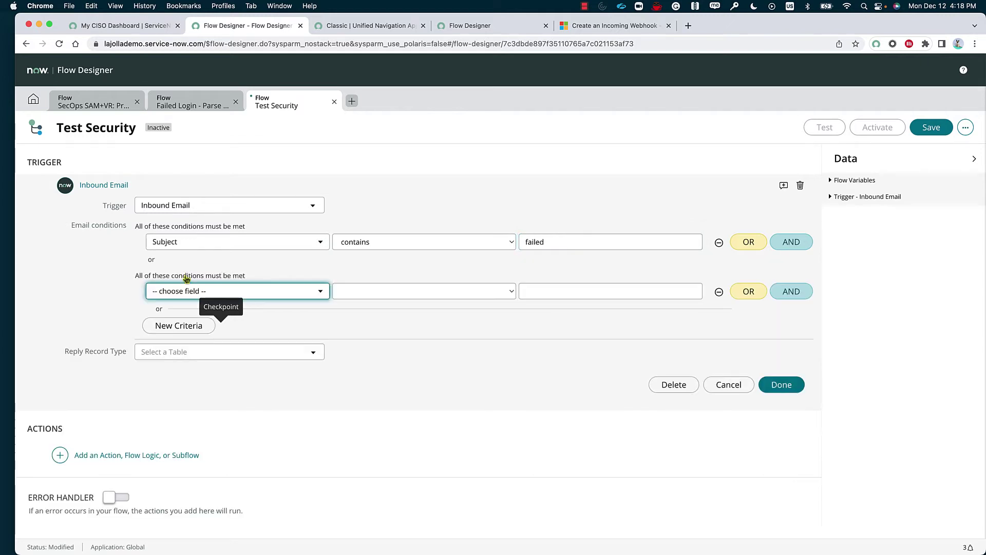
pyautogui.click(194, 292)
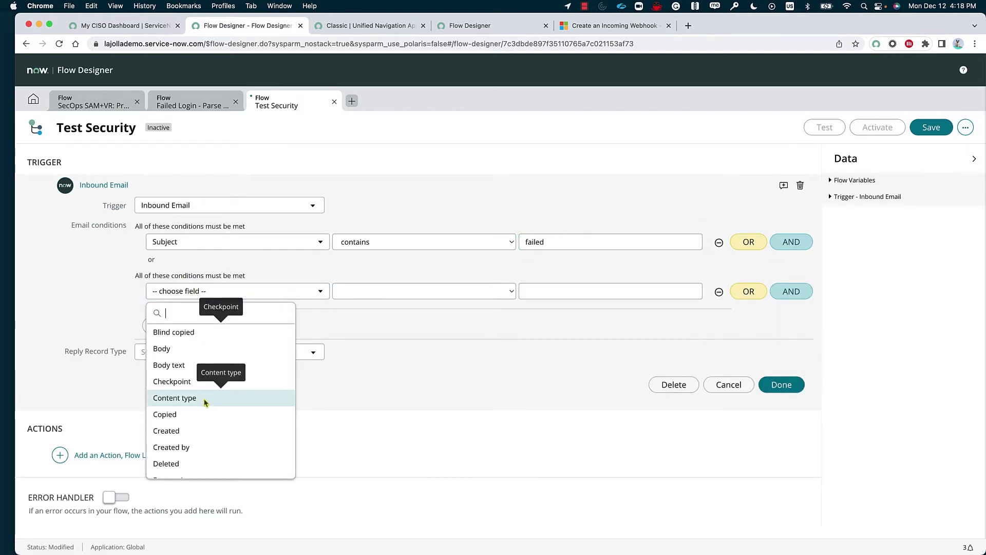
pyautogui.scroll(-3, 205, 413)
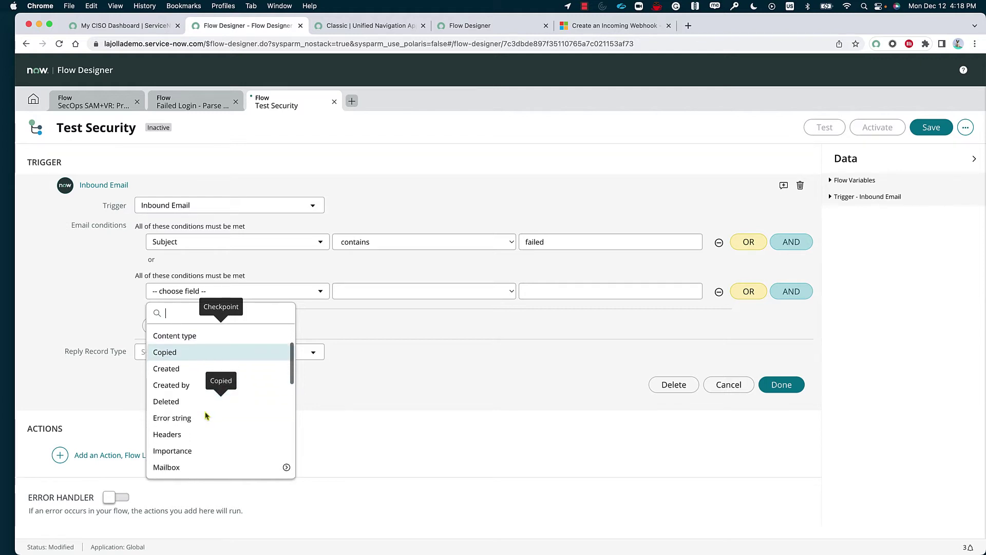
pyautogui.scroll(-3, 206, 416)
pyautogui.scroll(1, 178, 355)
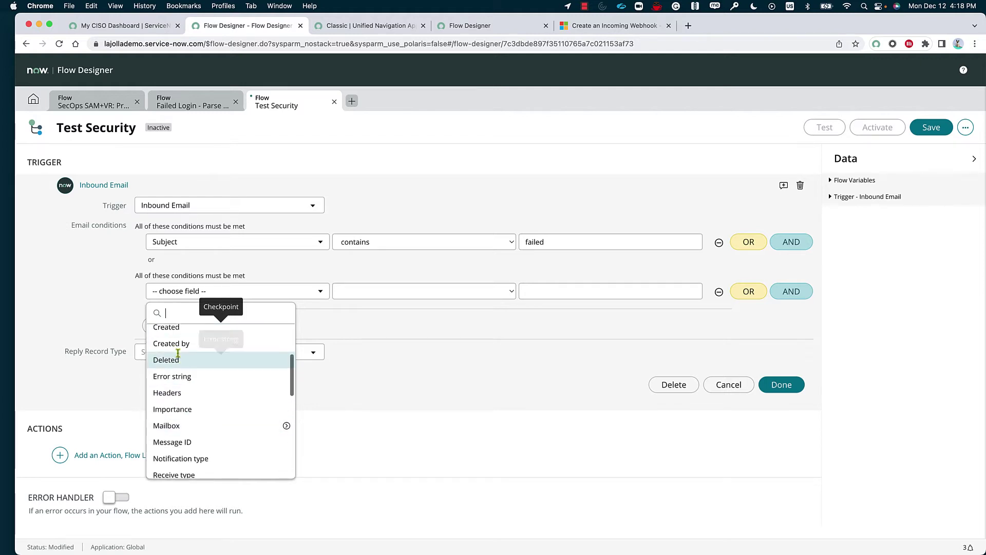
pyautogui.scroll(3, 180, 356)
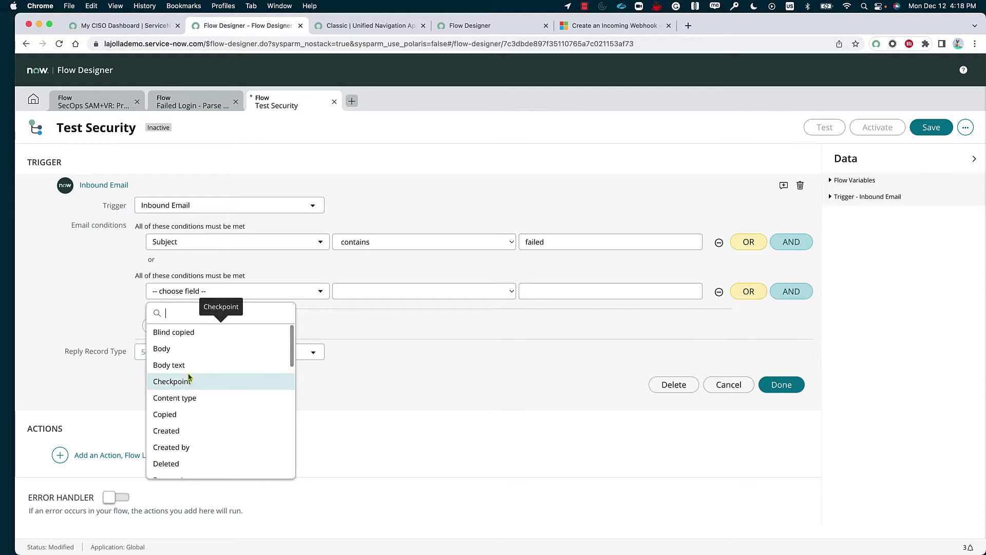
pyautogui.click(188, 366)
pyautogui.click(391, 289)
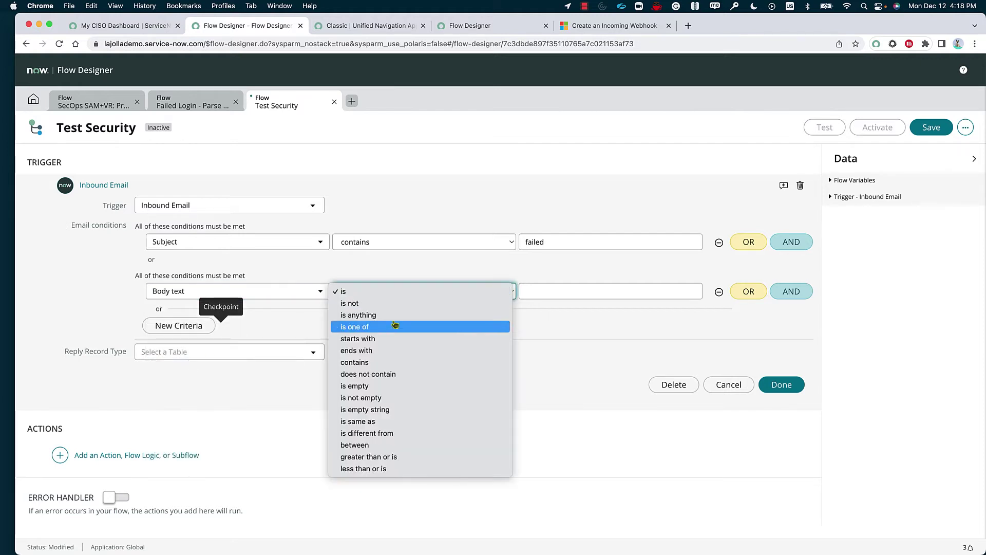
pyautogui.click(387, 363)
pyautogui.click(563, 296)
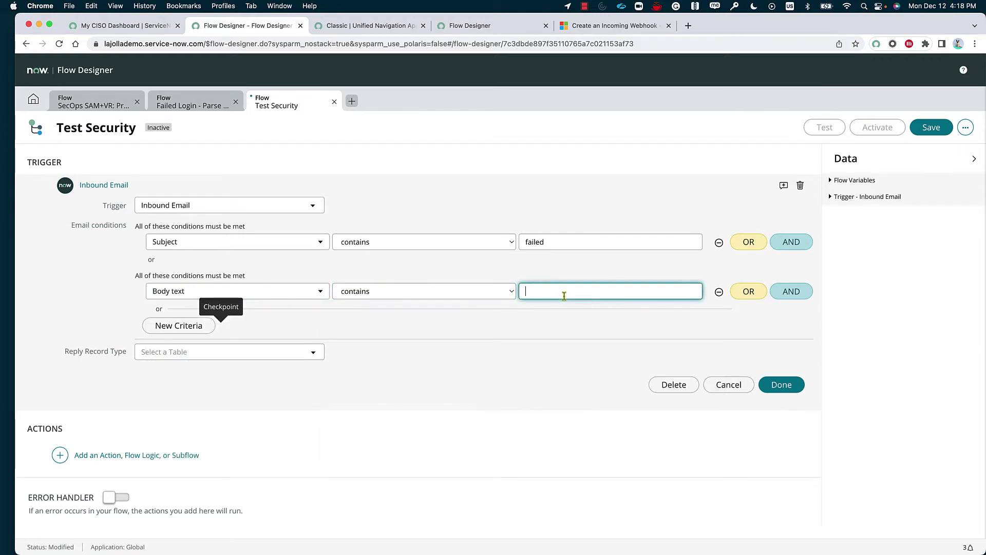
pyautogui.write('ps')
pyautogui.press('BackSpace')
pyautogui.write('assword')
pyautogui.click(782, 384)
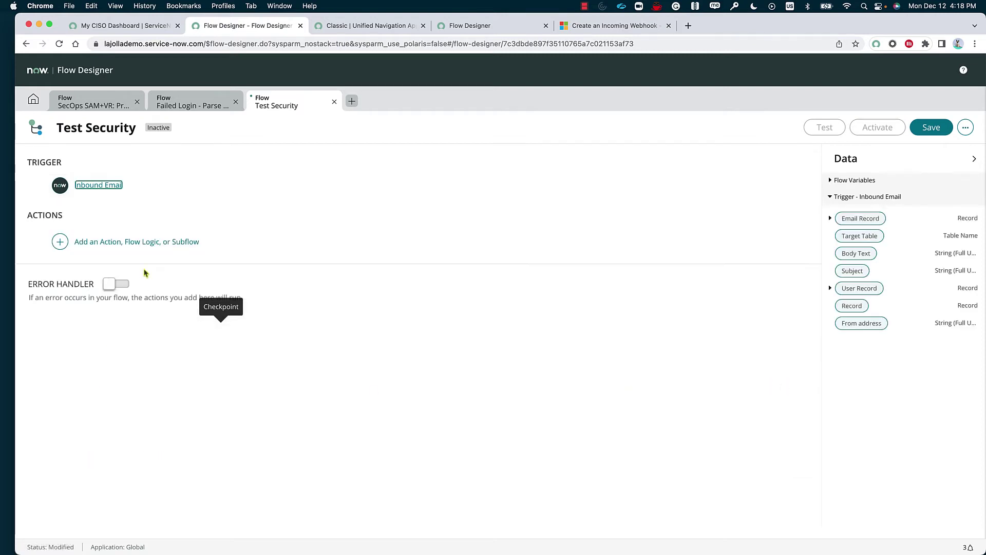
# - Add a Send Email action as the flow's first action step
pyautogui.click(128, 241)
pyautogui.click(99, 242)
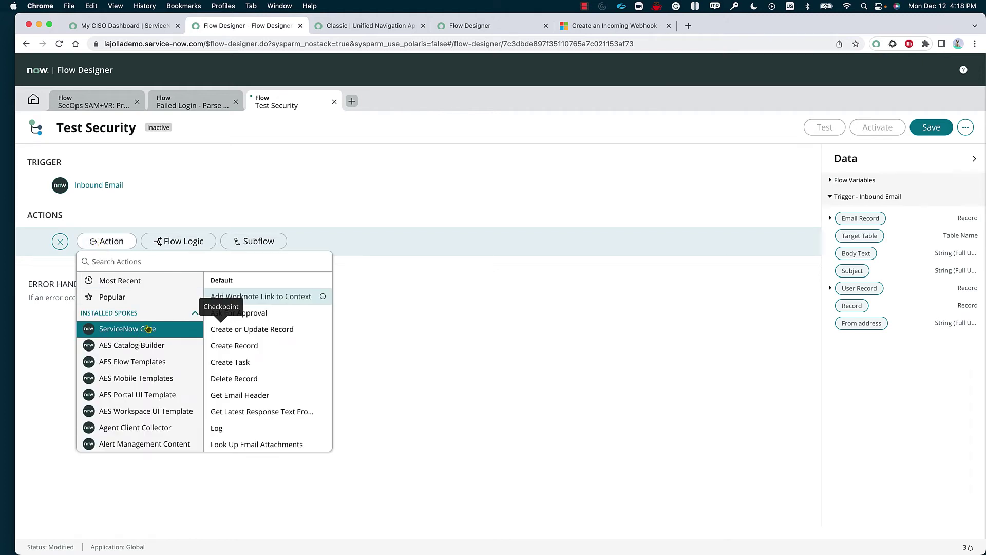
pyautogui.scroll(-5, 267, 417)
pyautogui.click(259, 408)
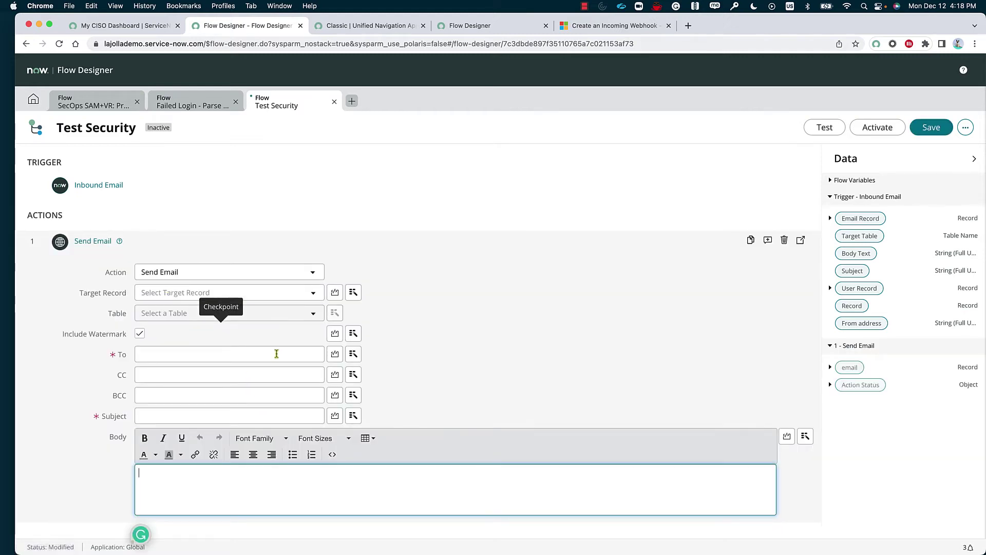
# - Fill in the admin e-mail address as the email's To recipient
pyautogui.click(276, 353)
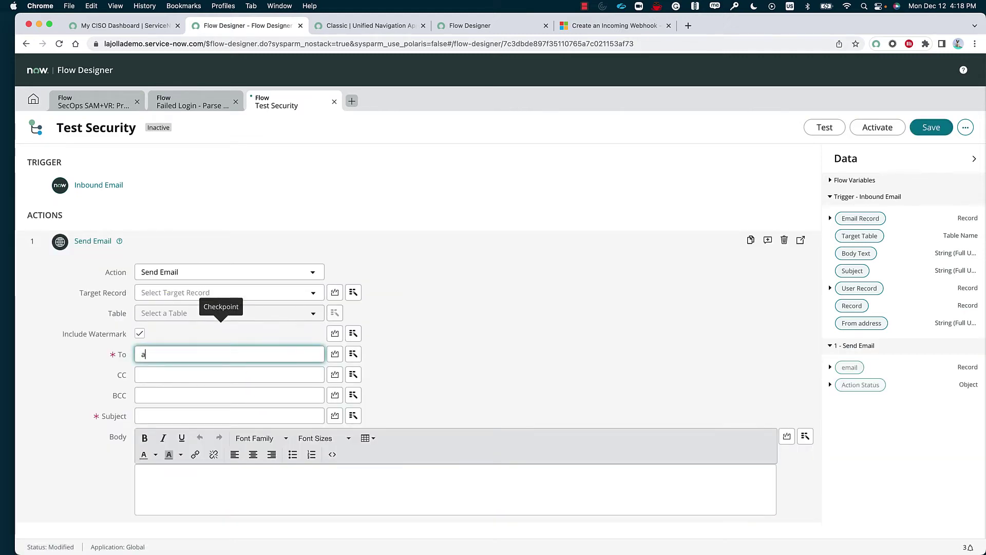
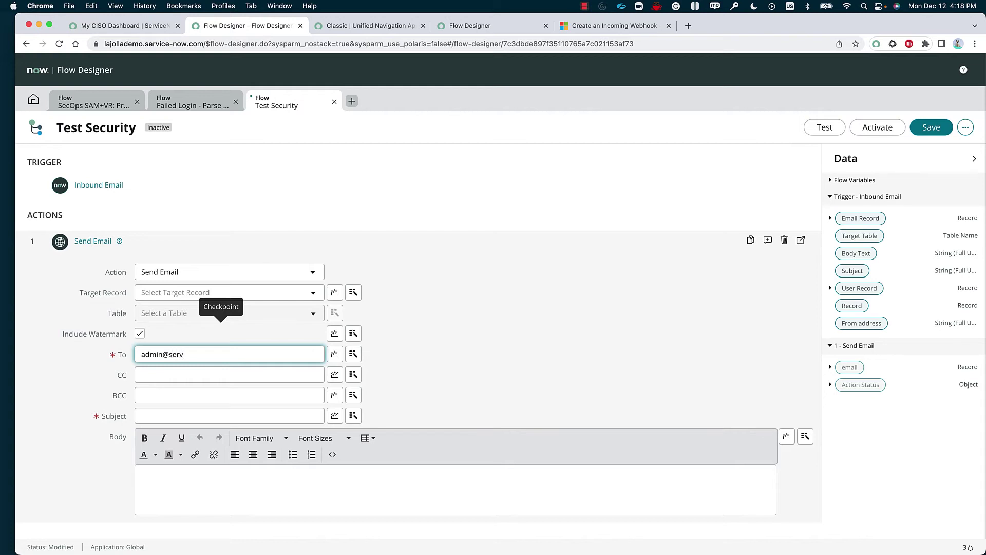
pyautogui.press('Tab')
pyautogui.press('Tab')
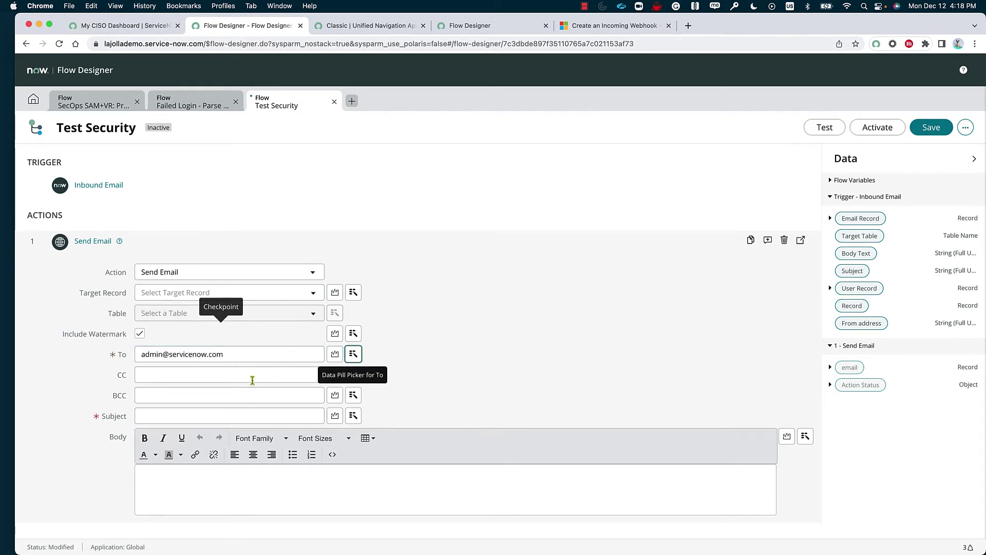
pyautogui.click(261, 396)
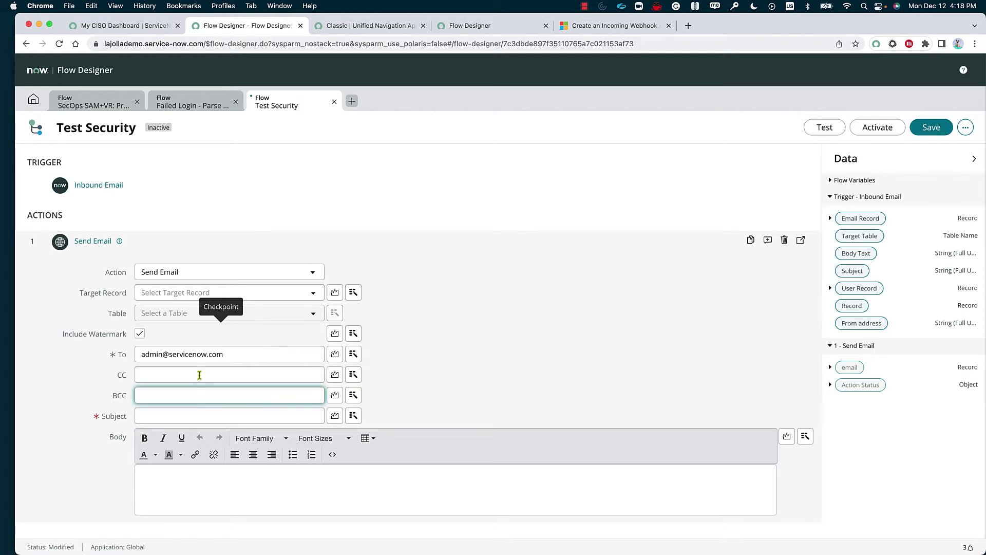
# - Fill BCC with the Recipients data pill from Trigger - Inbound Email > Email Record
pyautogui.click(355, 396)
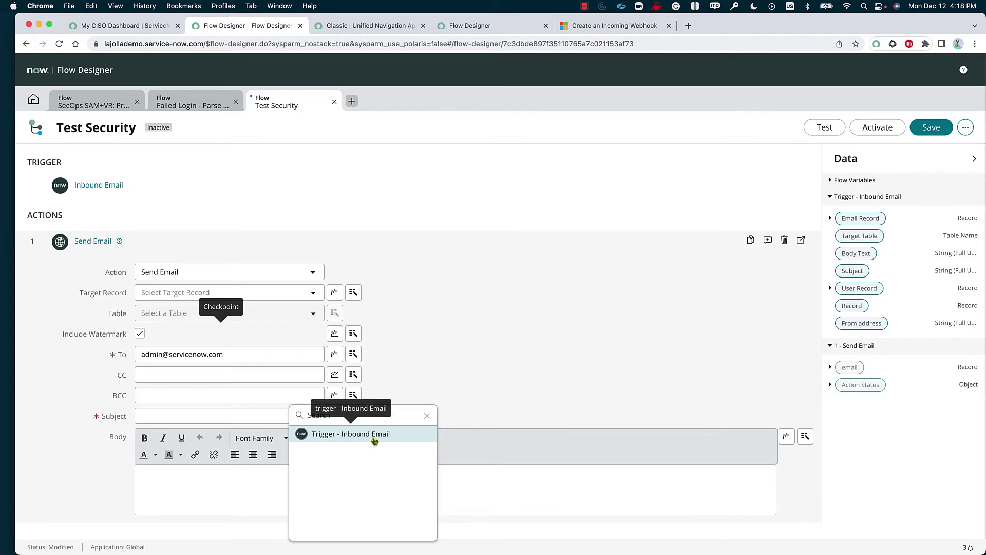
pyautogui.click(375, 439)
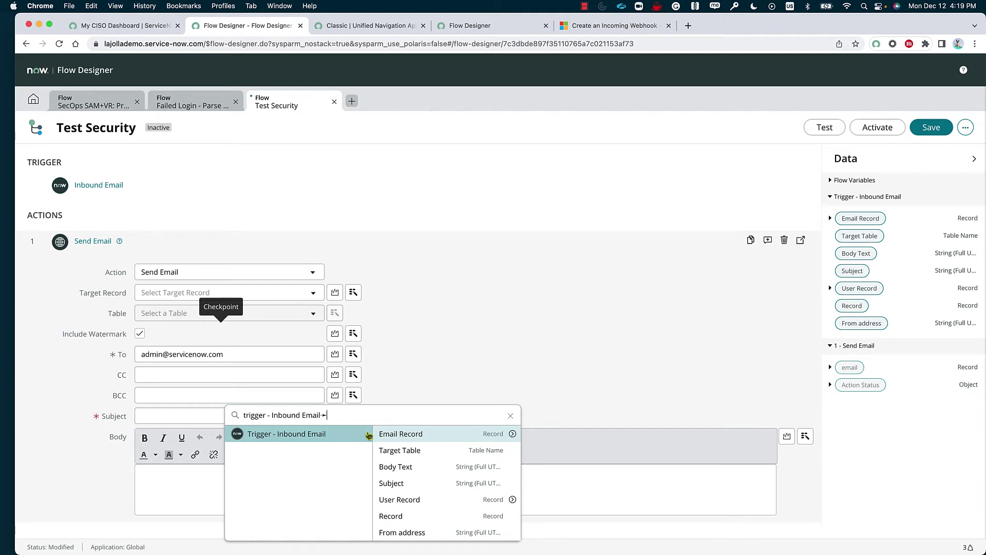
pyautogui.click(512, 434)
pyautogui.scroll(-5, 512, 482)
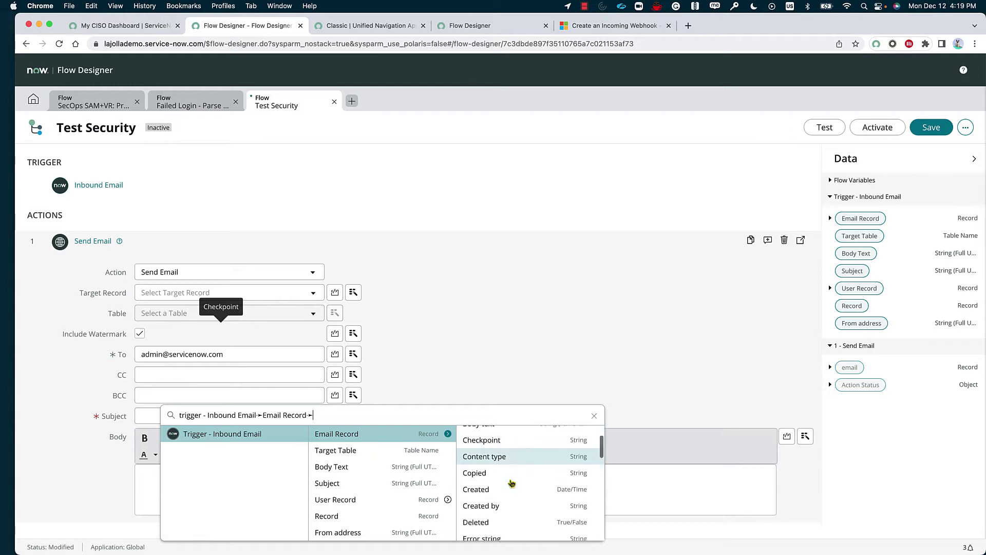
pyautogui.scroll(-5, 515, 501)
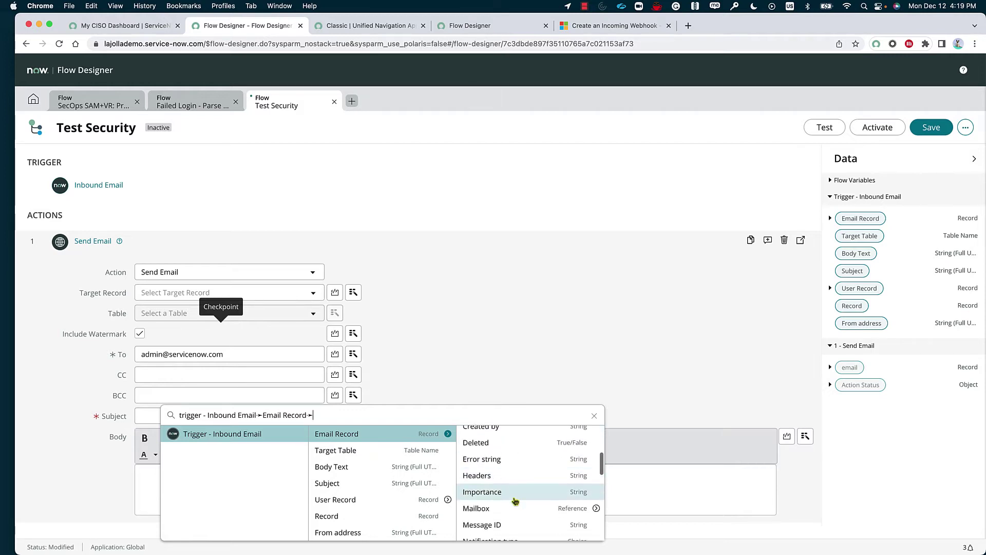
pyautogui.scroll(-1, 515, 500)
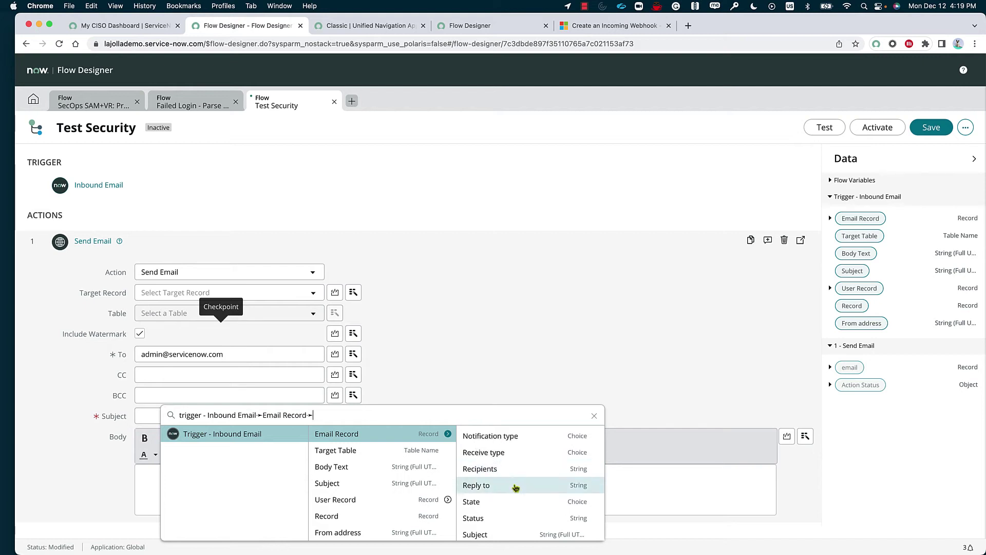
pyautogui.click(507, 469)
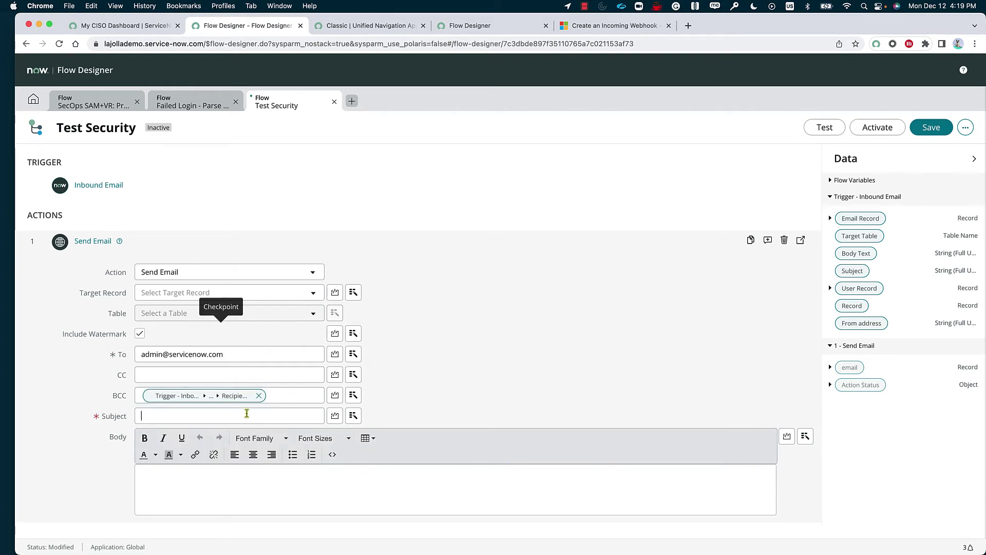
# - Change 'for' to 'from' in the subject so it reads 'A user is accessing from a suspicious location', then edit the body
pyautogui.click(243, 412)
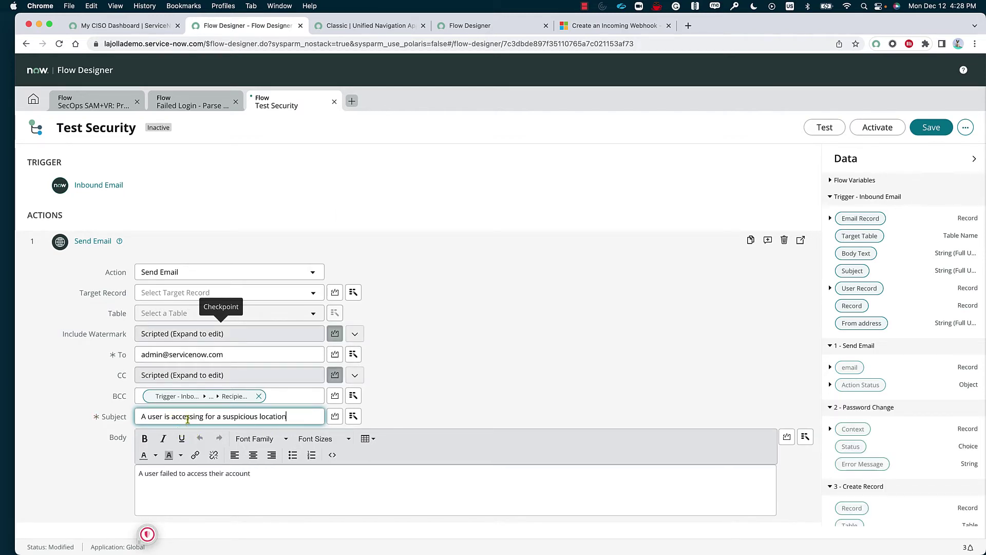
pyautogui.doubleClick(209, 417)
pyautogui.write('from')
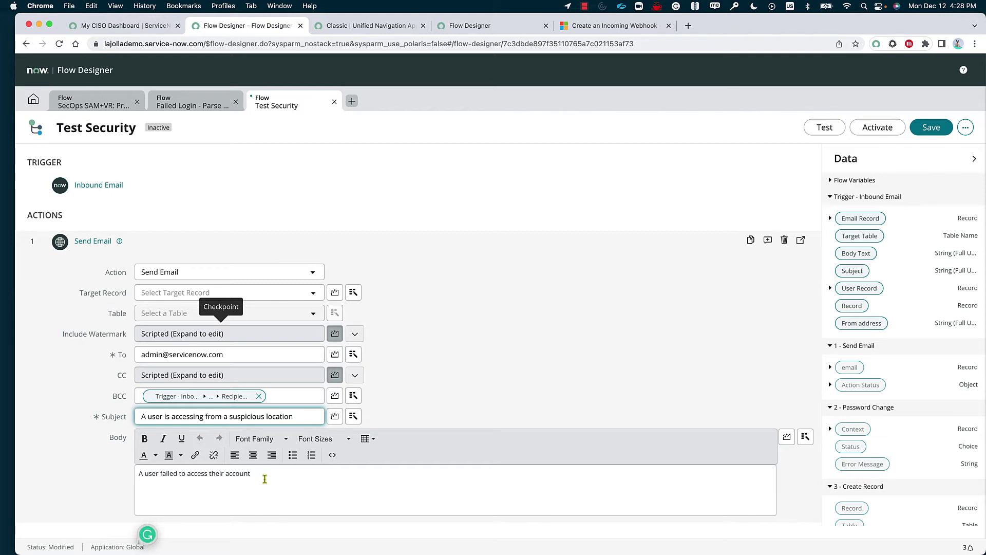
pyautogui.click(289, 478)
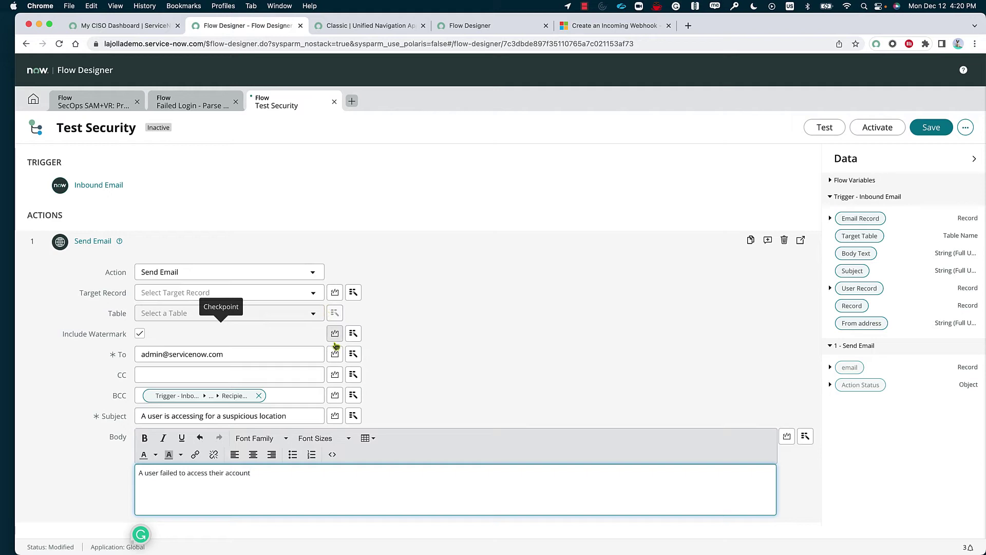
# - Switch the CC field to script input and finish the Send Email action
pyautogui.click(335, 375)
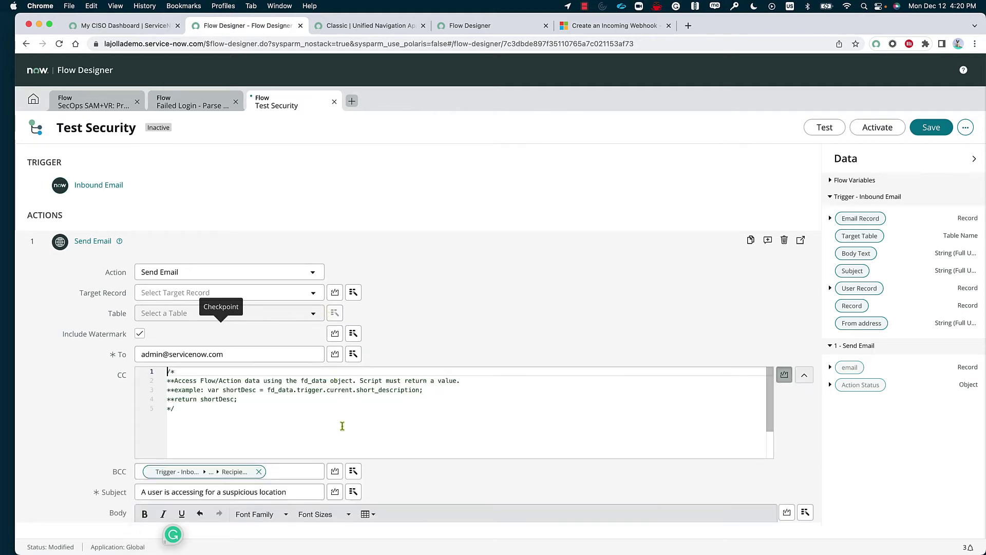
pyautogui.click(270, 406)
pyautogui.scroll(-5, 269, 406)
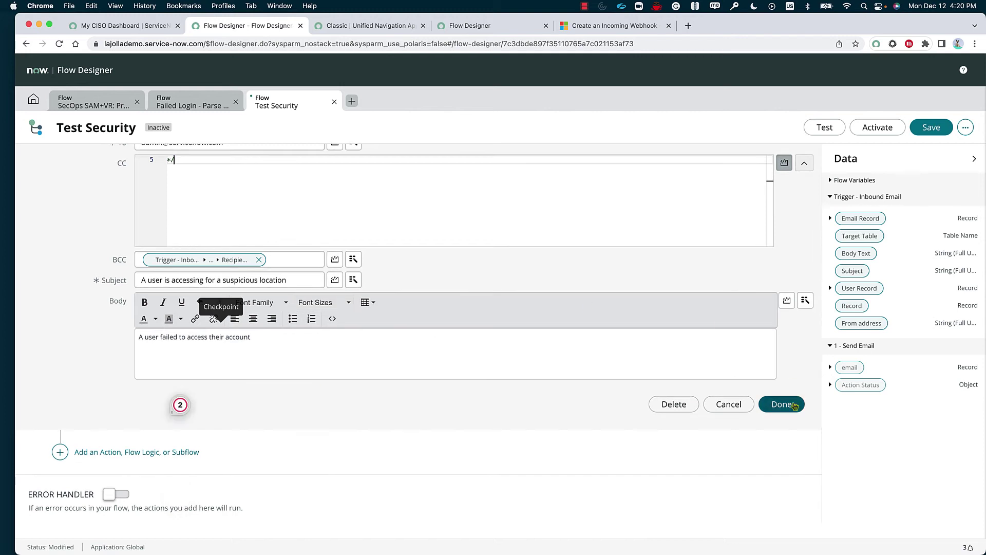
pyautogui.click(794, 406)
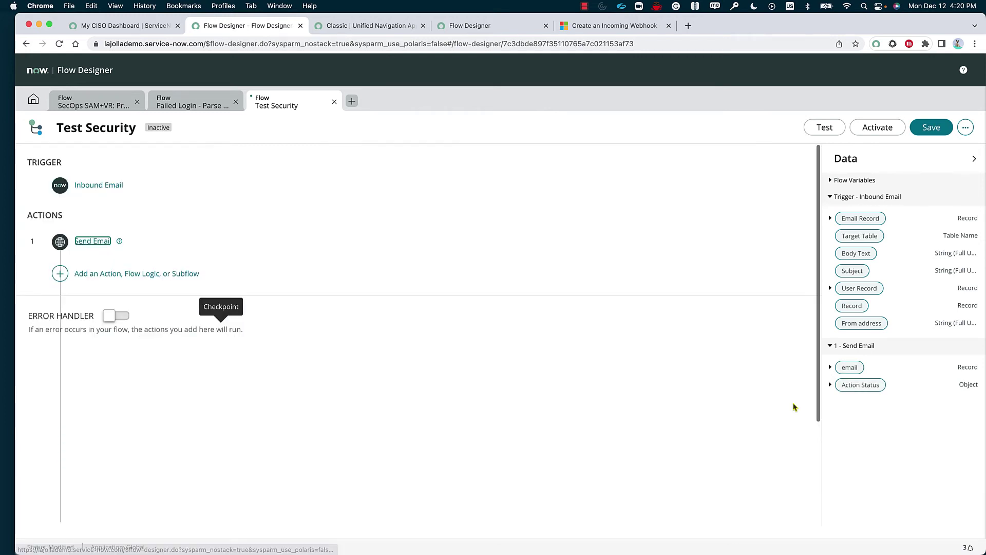
# - Search subflows for 'pass' and add Password Reset > Password Change as step 2
pyautogui.click(129, 275)
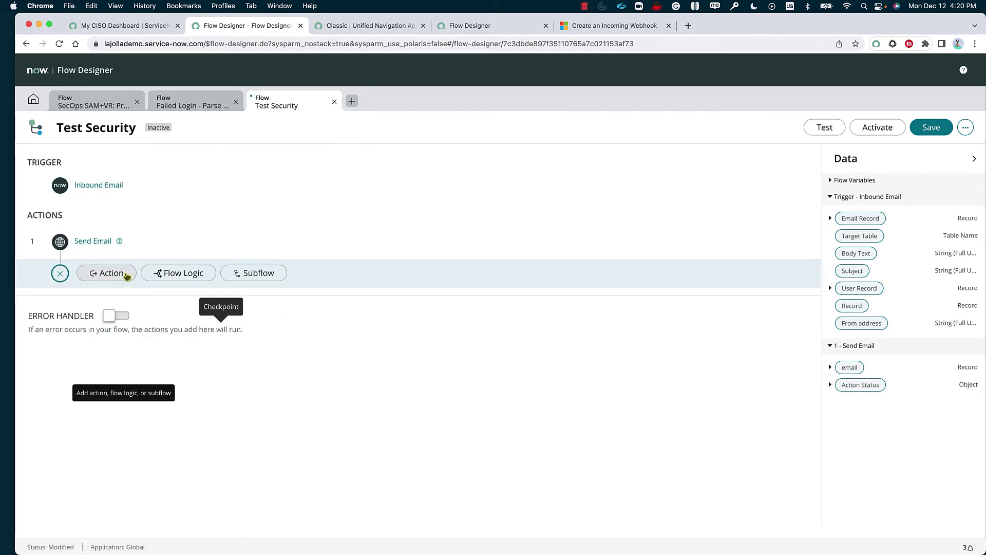
pyautogui.click(261, 275)
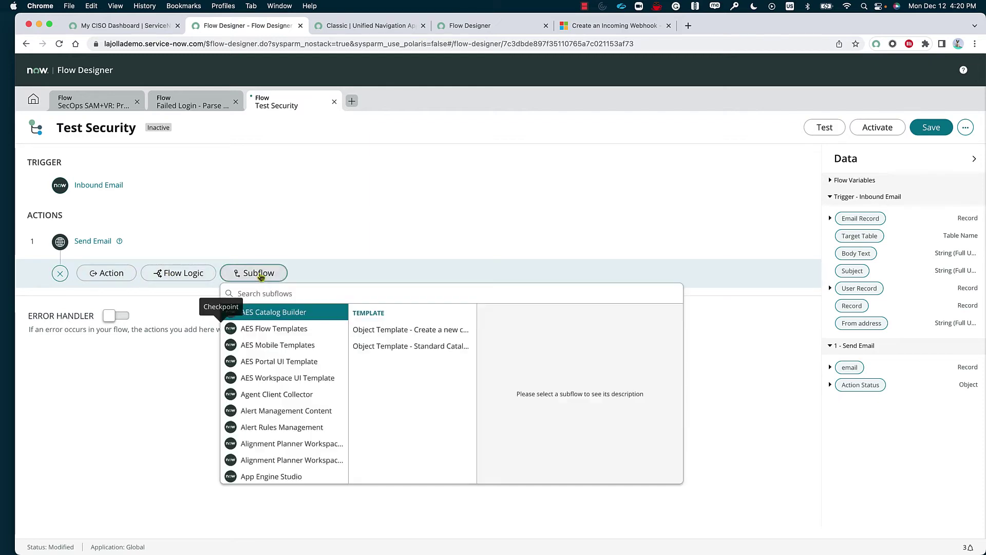
pyautogui.click(297, 295)
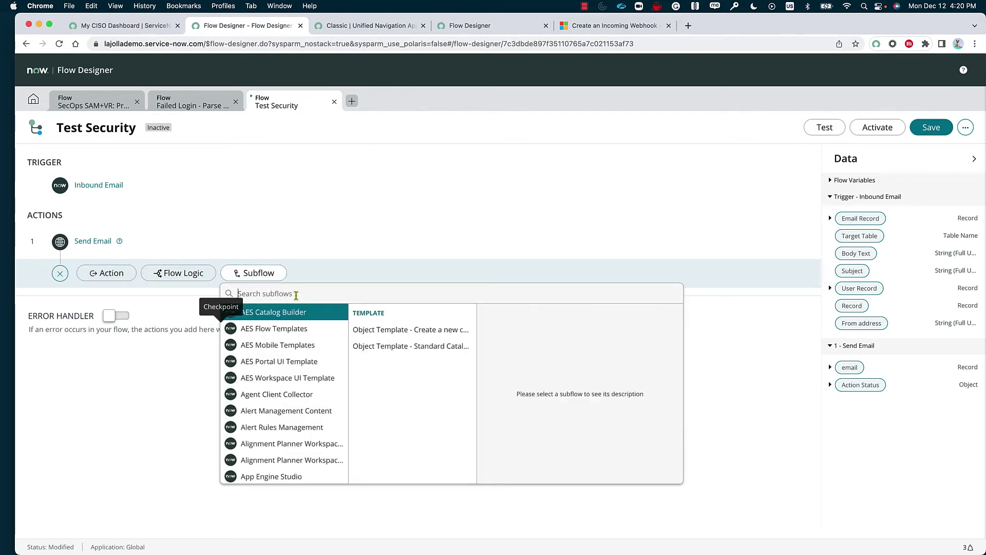
pyautogui.write('pass')
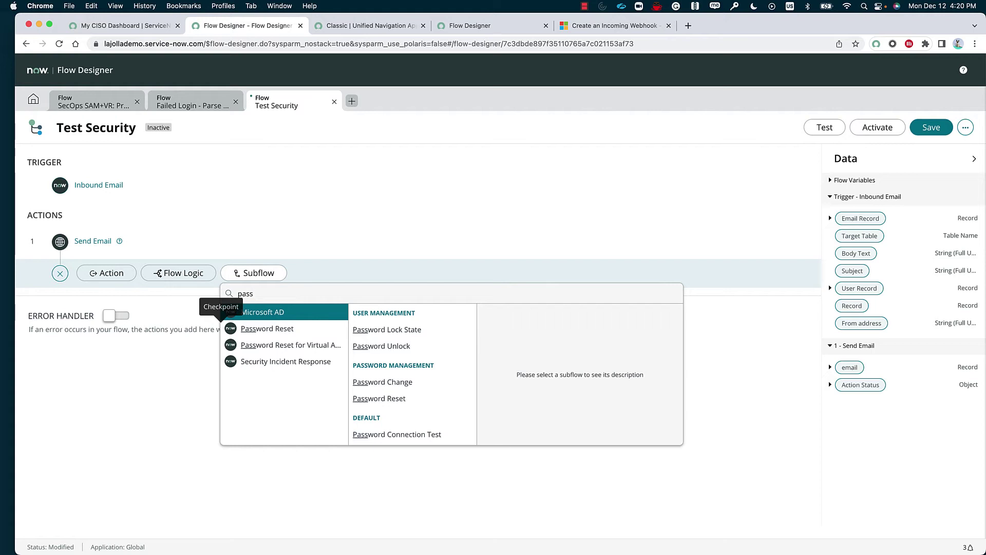
pyautogui.click(319, 329)
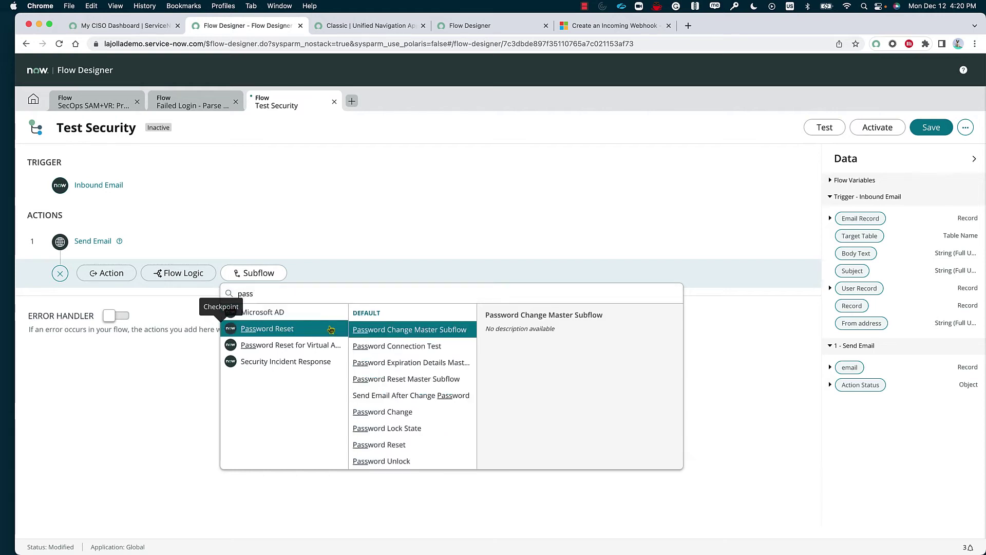
pyautogui.click(422, 413)
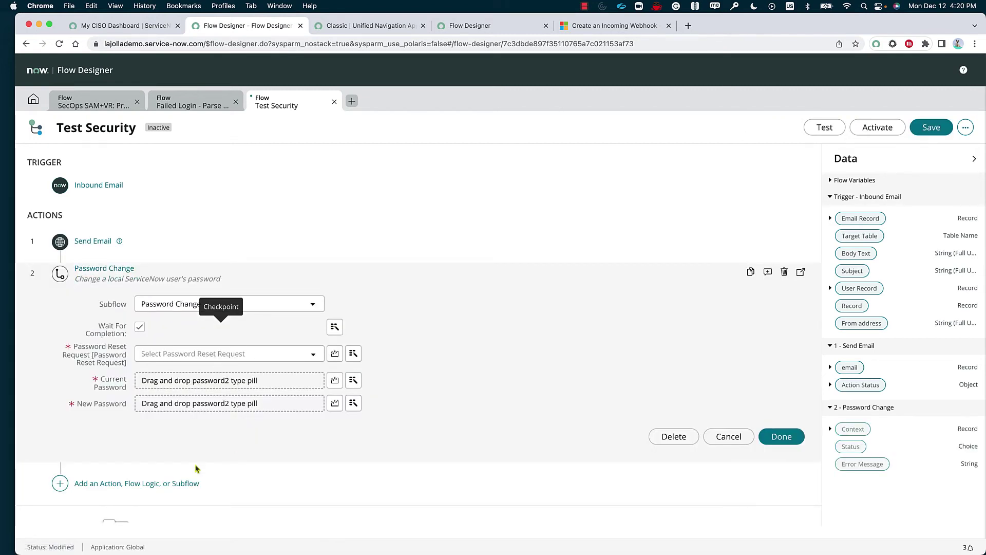
pyautogui.click(133, 484)
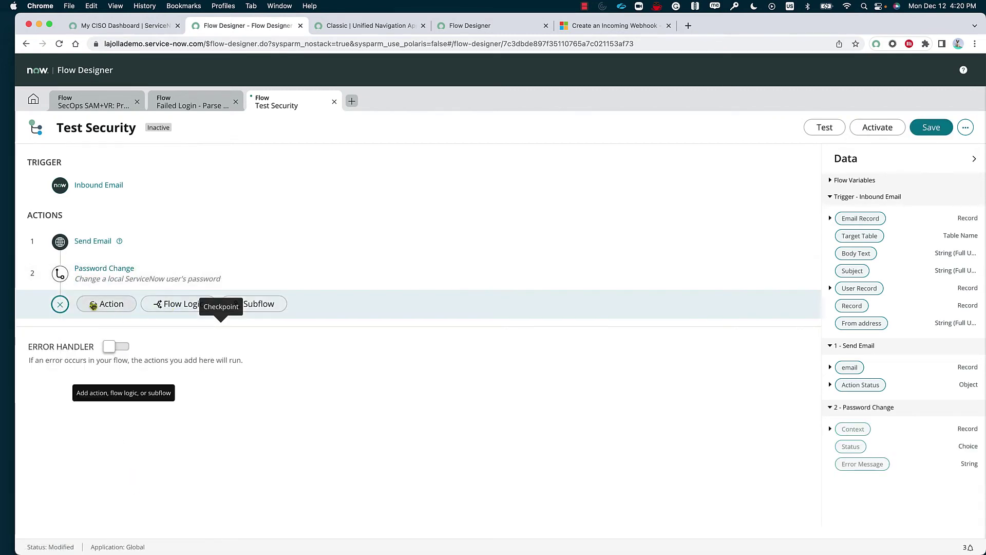
# - Find Create Record in the actions list, add it as step 3, and collapse it
pyautogui.click(113, 302)
pyautogui.scroll(-5, 138, 410)
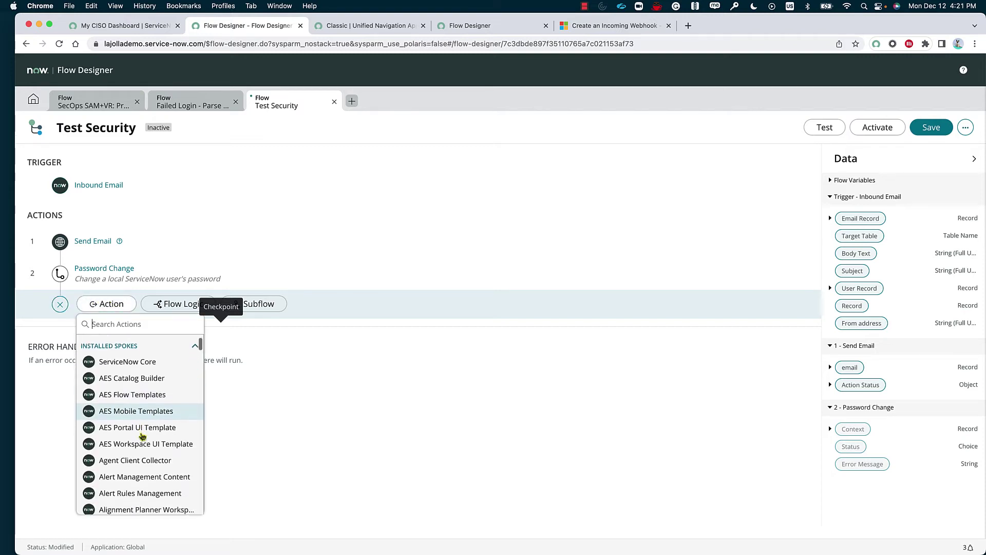
pyautogui.scroll(-10, 143, 436)
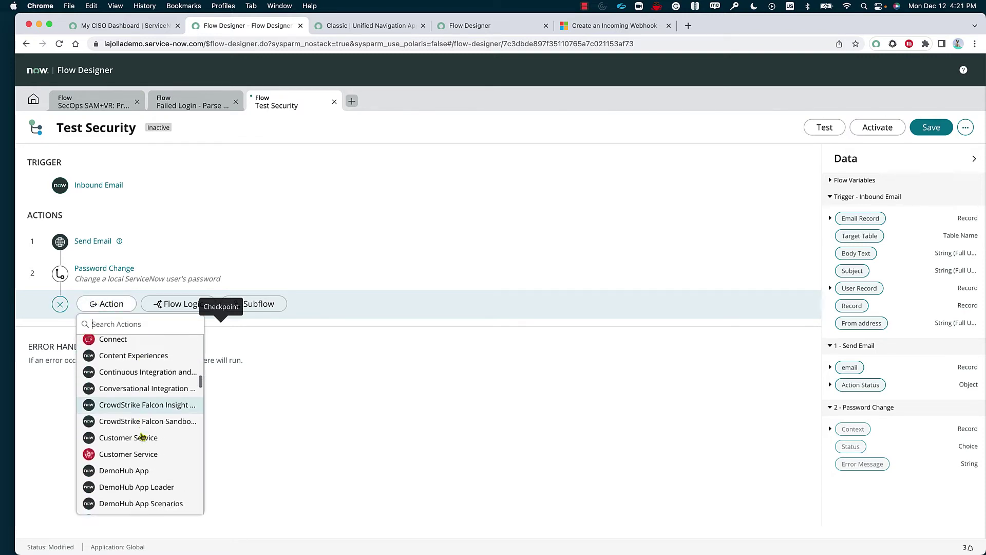
pyautogui.scroll(-10, 142, 436)
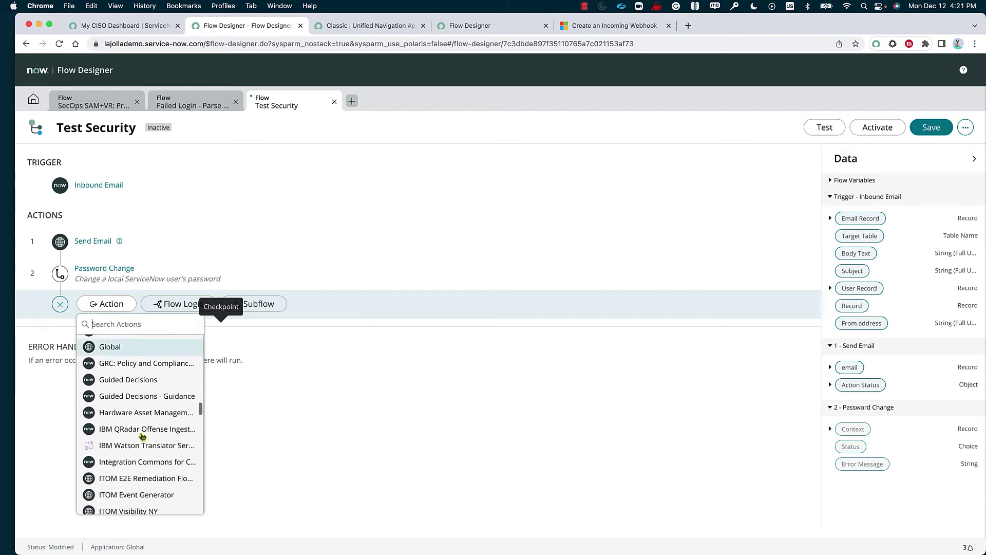
pyautogui.scroll(-5, 142, 436)
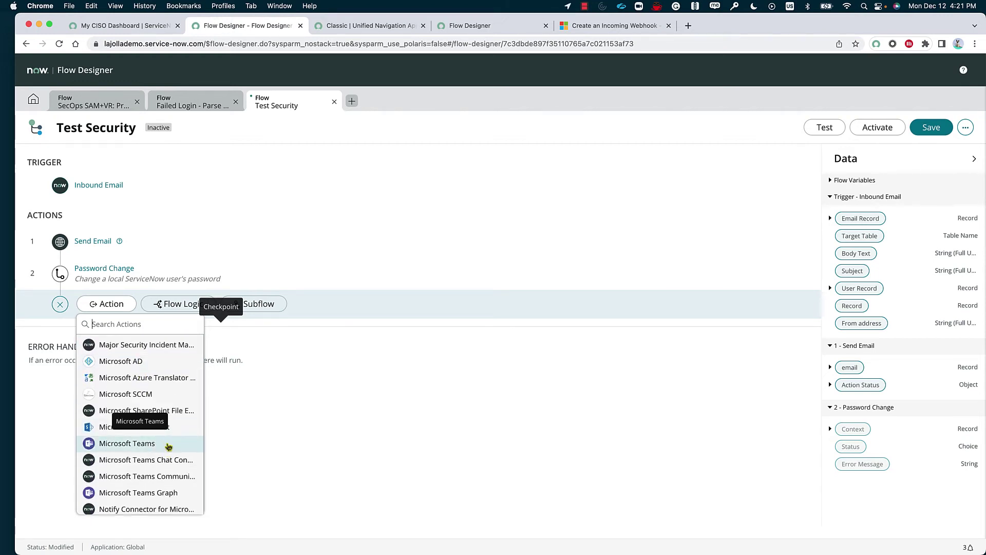
pyautogui.scroll(-15, 159, 491)
pyautogui.scroll(-1, 156, 491)
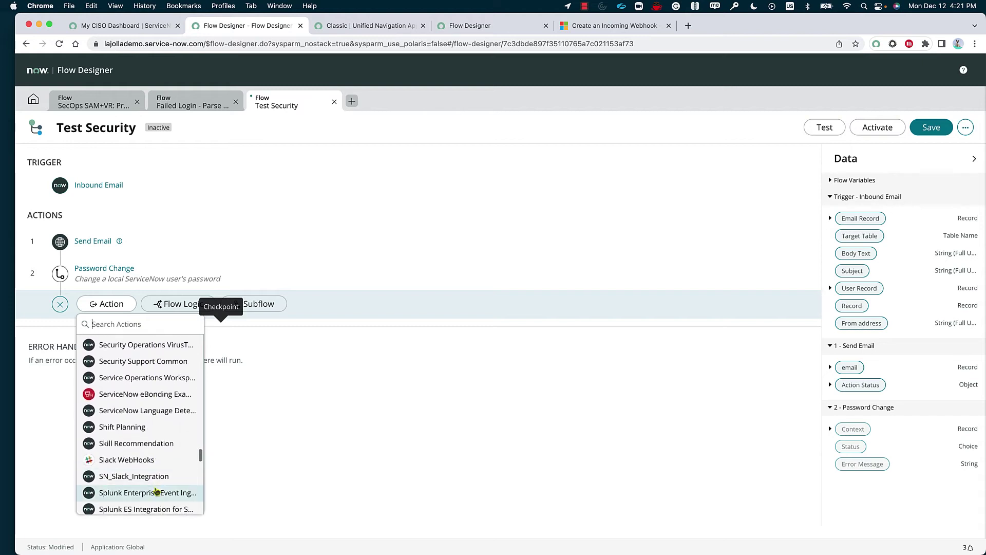
pyautogui.scroll(-5, 166, 430)
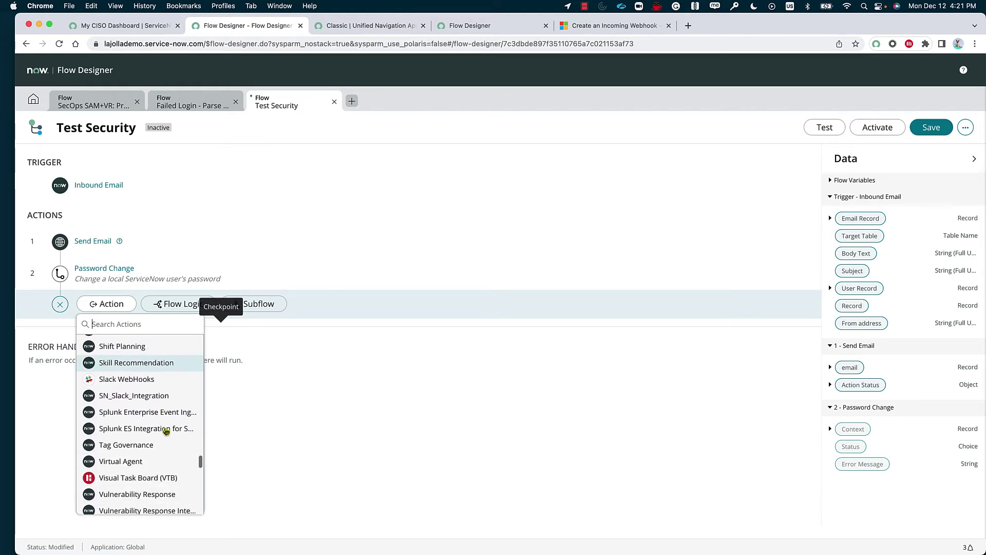
pyautogui.scroll(15, 160, 396)
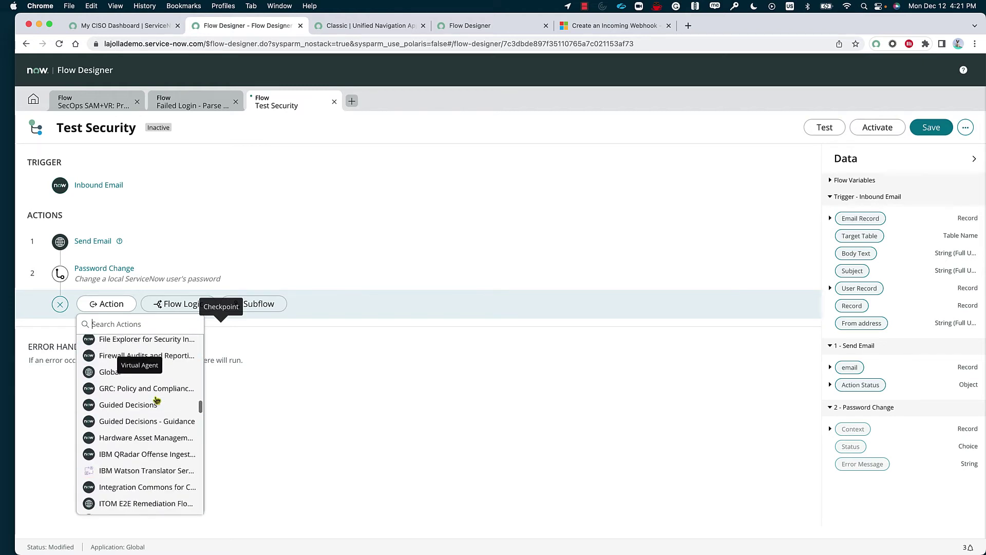
pyautogui.scroll(-4, 164, 426)
pyautogui.scroll(-6, 166, 440)
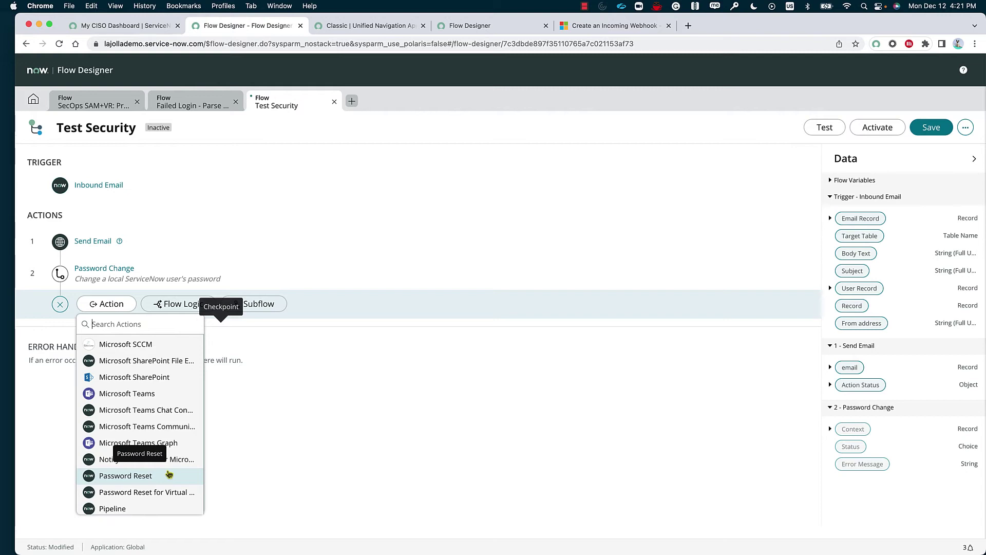
pyautogui.scroll(10, 167, 471)
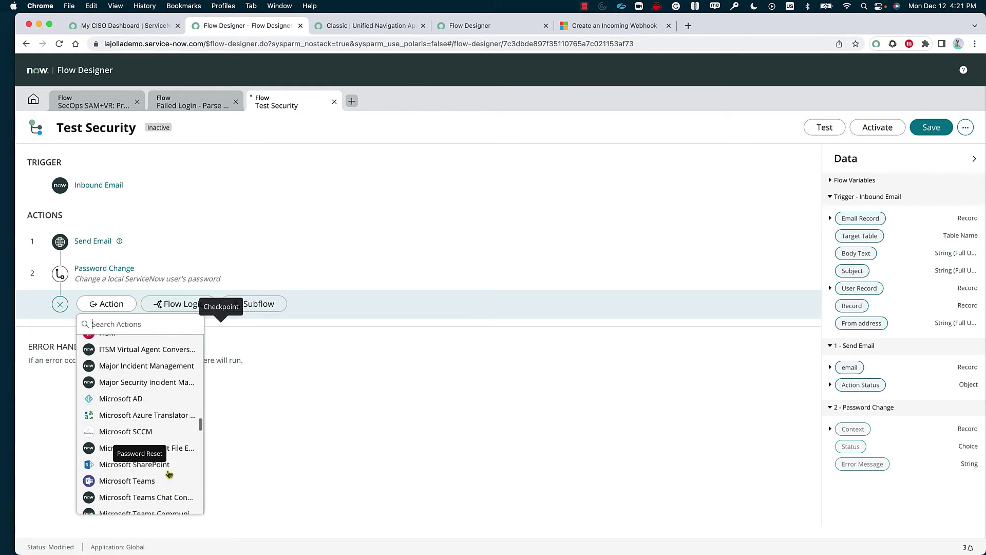
pyautogui.click(167, 471)
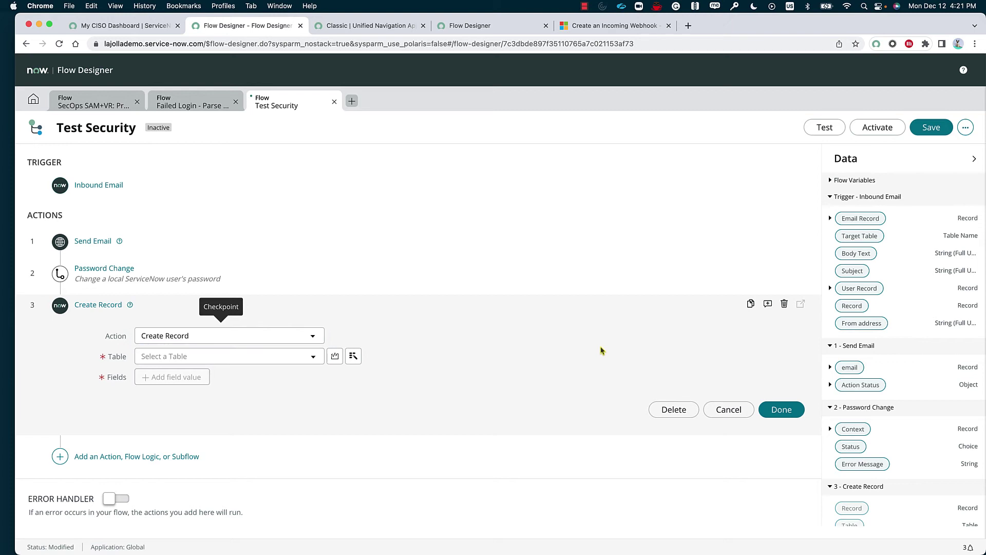
pyautogui.click(786, 411)
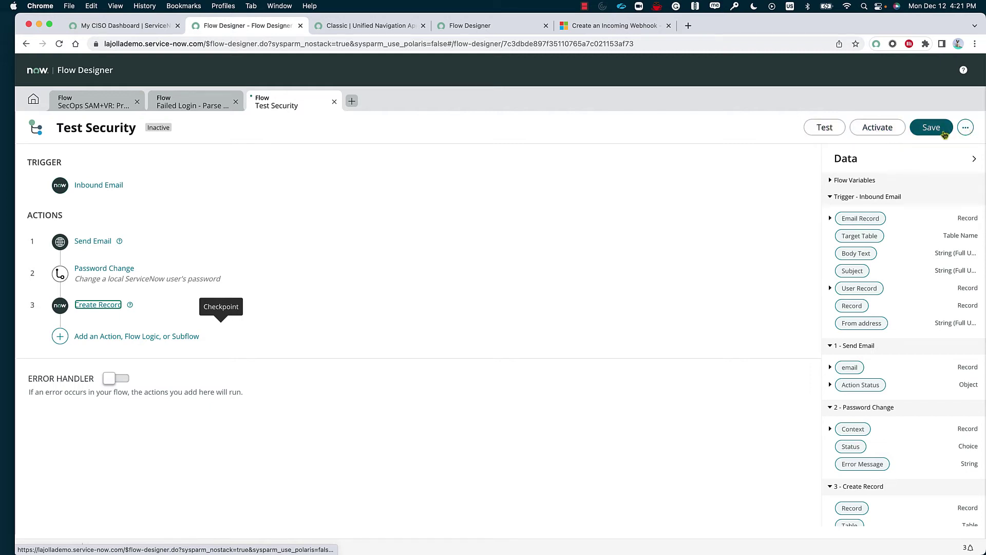
# - Open and close the flow's additional options menu
pyautogui.click(965, 128)
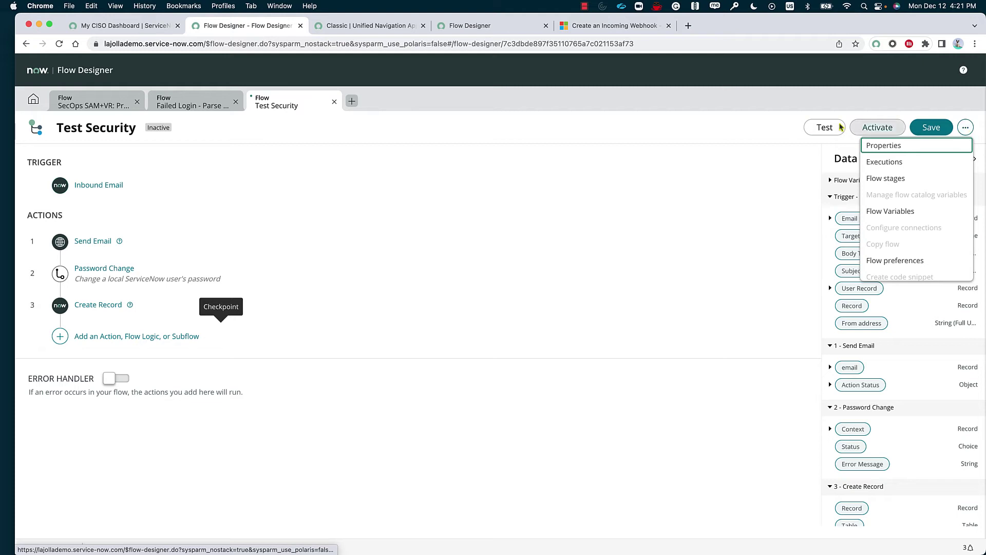
pyautogui.click(729, 138)
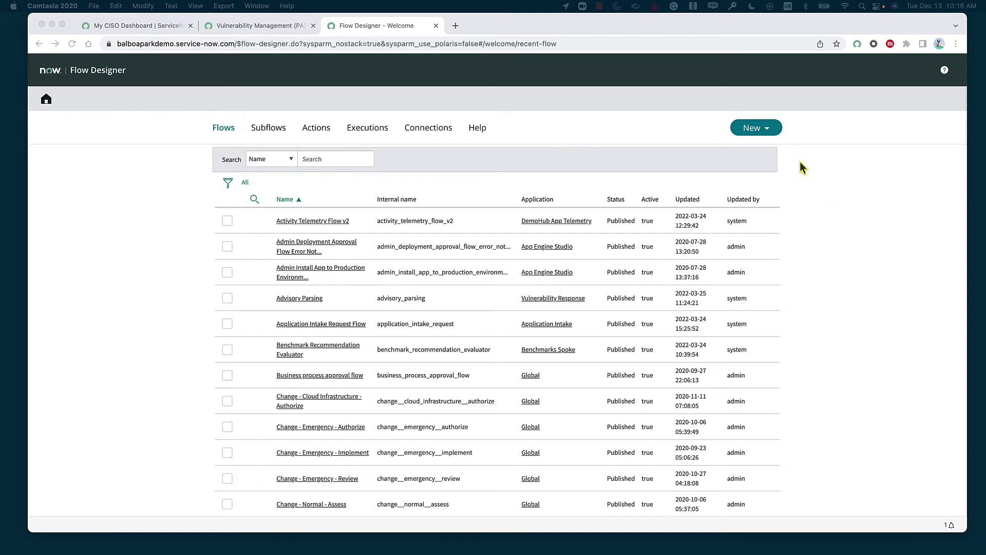
# - Create a new flow named 'Rest API Explorer' with description 'Create/Modify/Delete' and submit it
pyautogui.click(770, 128)
pyautogui.click(767, 148)
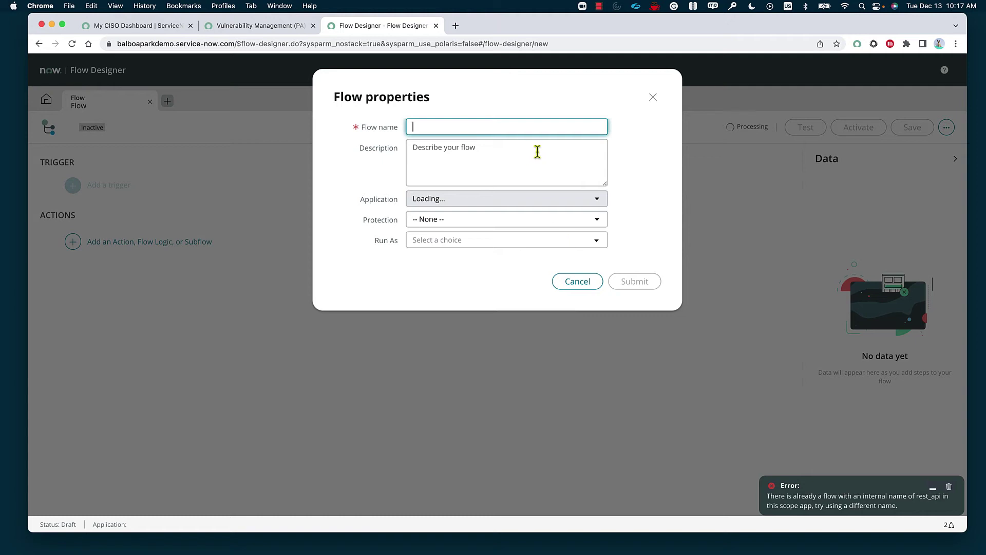
pyautogui.write('Rest API')
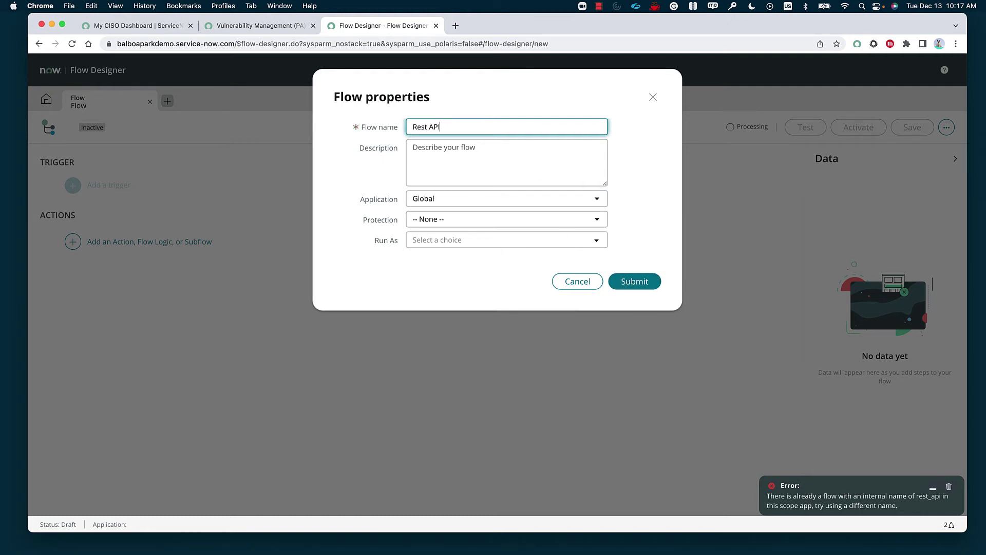
pyautogui.click(412, 147)
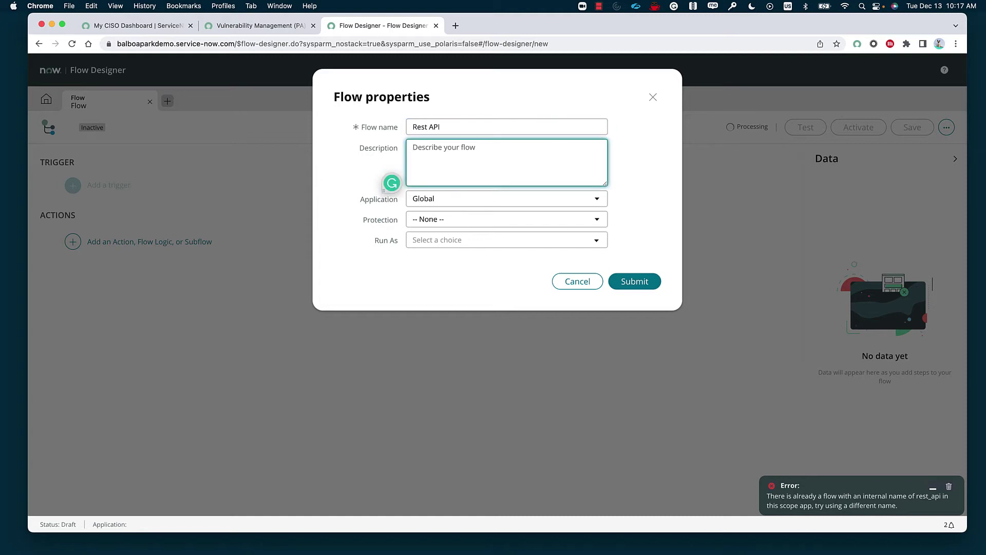
pyautogui.write('Create/Modify/Delete')
pyautogui.click(496, 126)
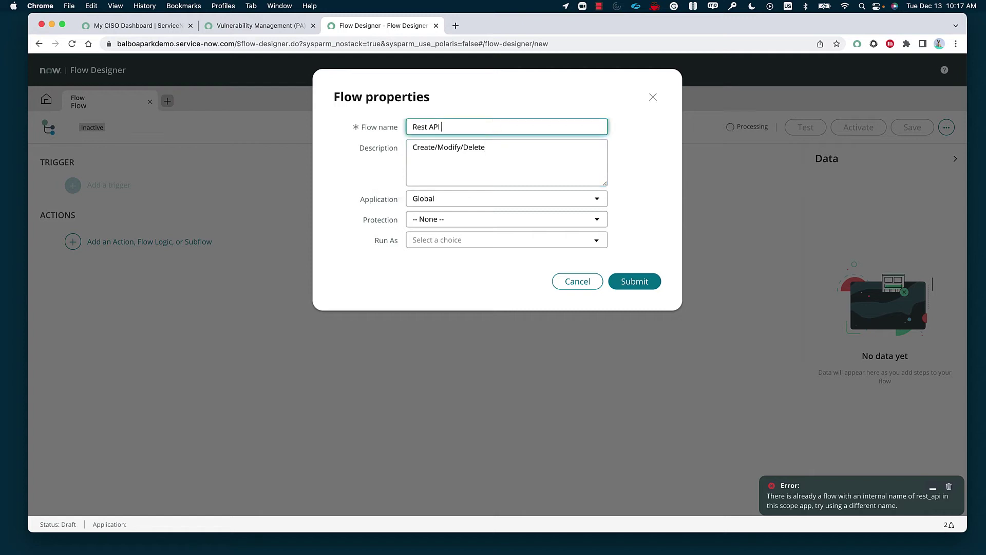
pyautogui.write('Explorer')
pyautogui.click(635, 282)
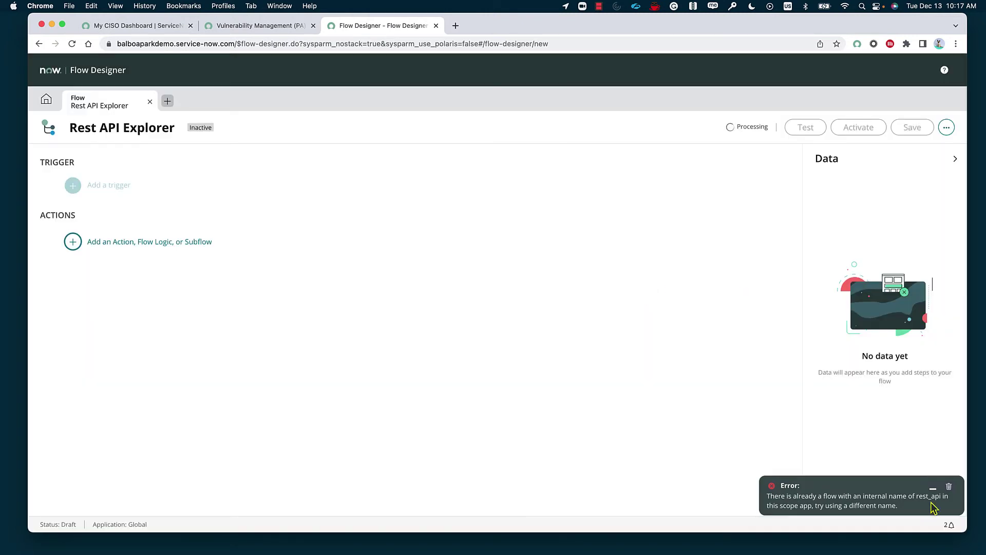
pyautogui.click(932, 487)
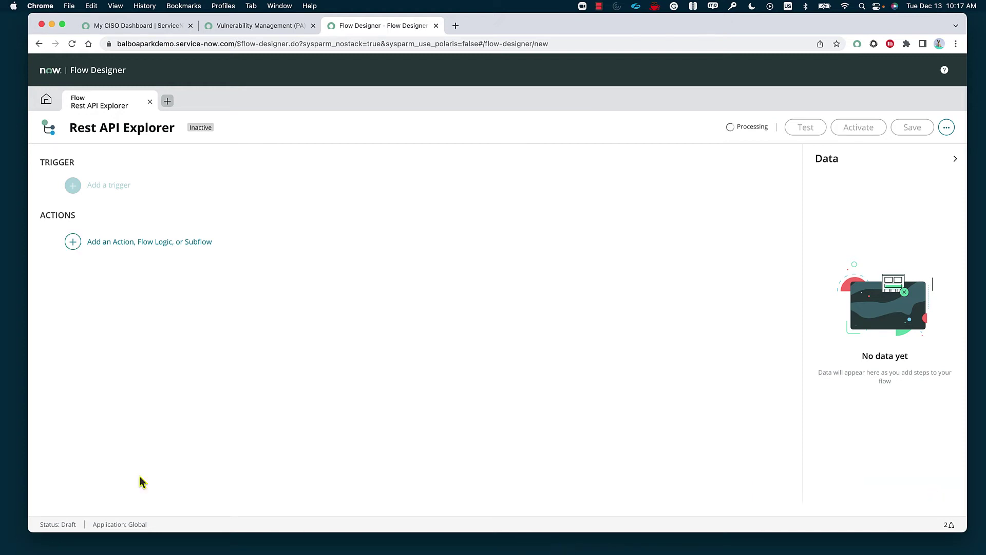
# - Open the action picker for the flow's first step, dismissing the welcome tour
pyautogui.click(113, 247)
pyautogui.click(124, 241)
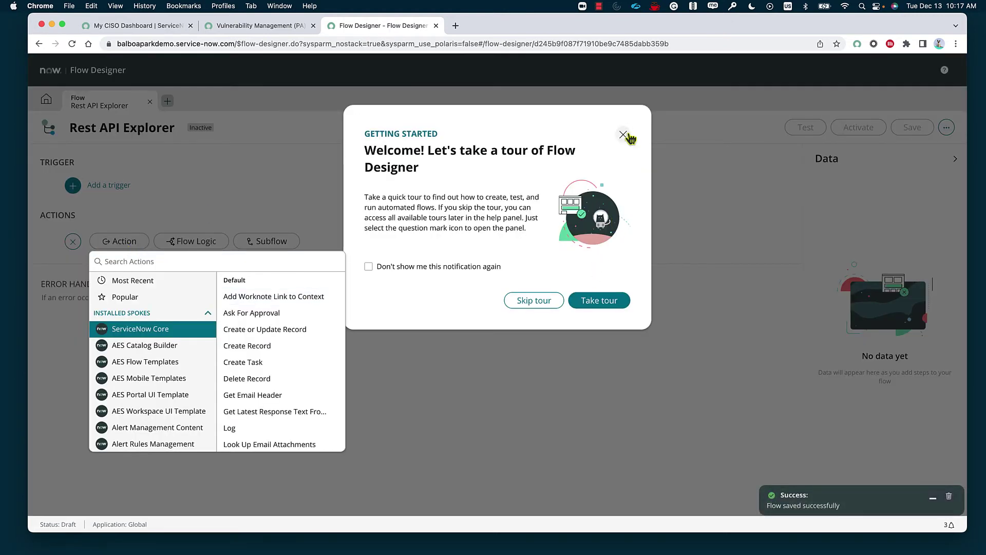
pyautogui.click(624, 135)
pyautogui.click(131, 242)
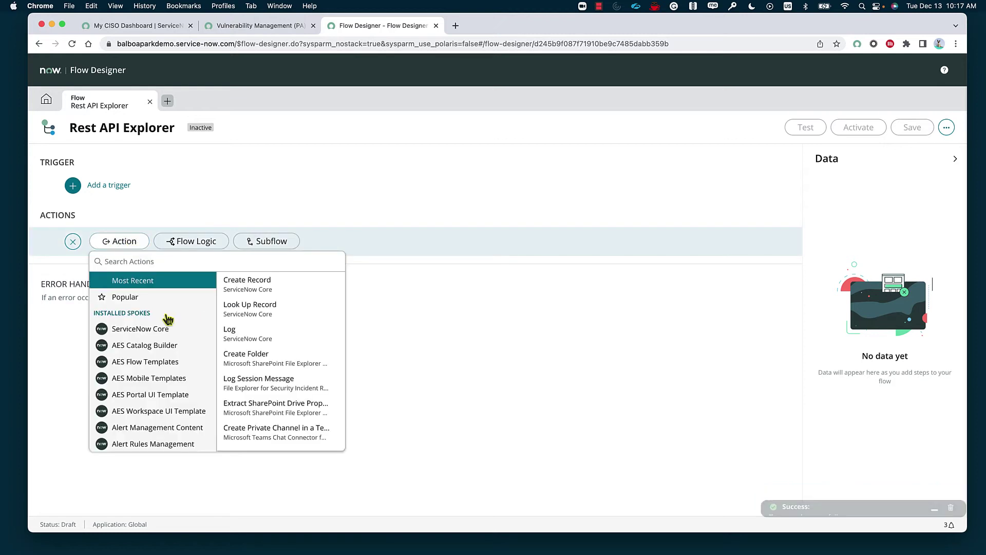
pyautogui.click(193, 331)
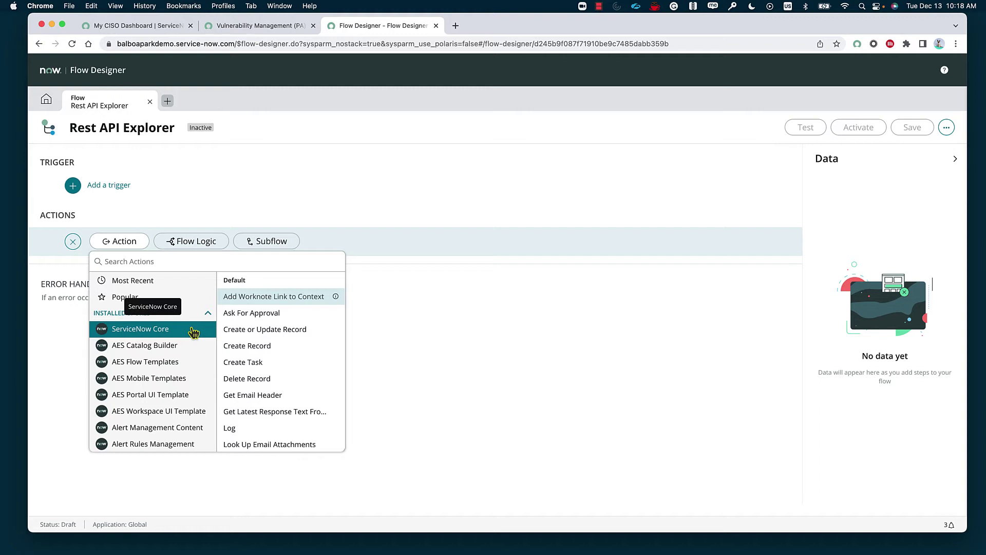
# - Browse the spokes, search and clear 'teams', then add ServiceNow Core's Create Record action
pyautogui.scroll(-1, 194, 333)
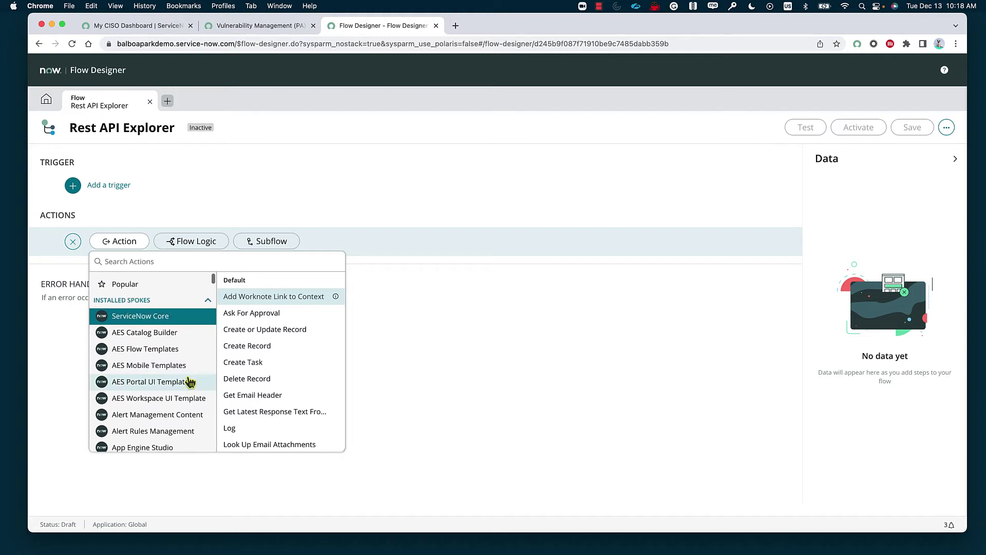
pyautogui.scroll(1, 191, 380)
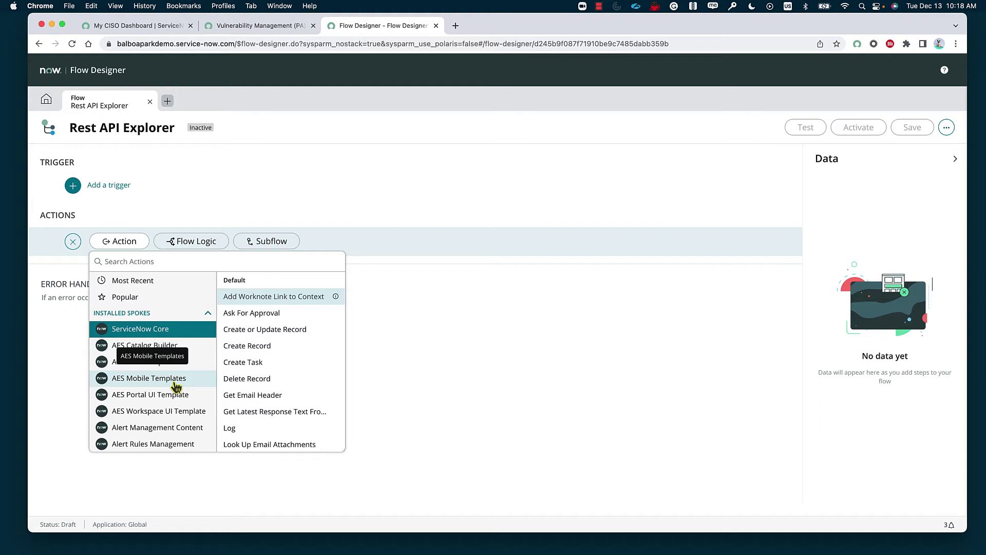
pyautogui.scroll(-8, 175, 386)
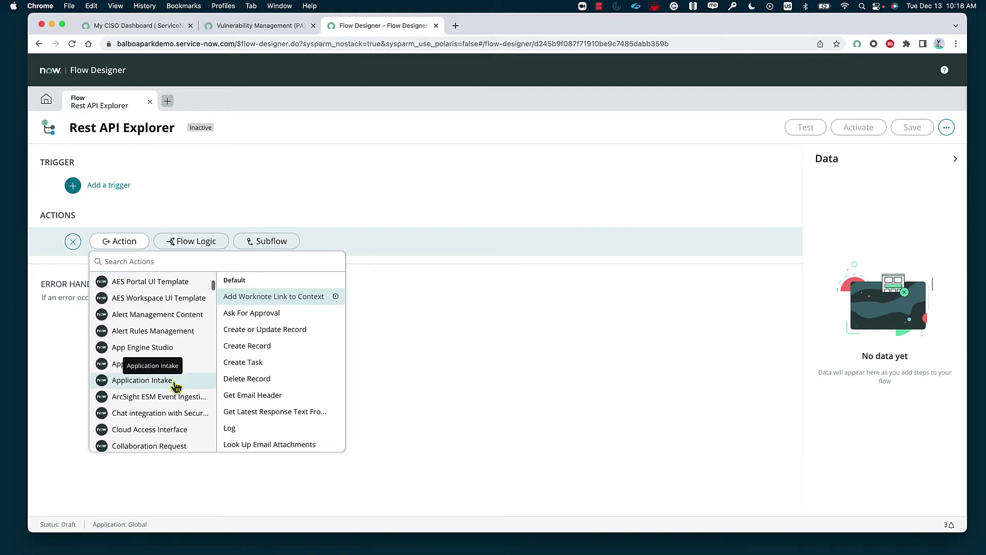
pyautogui.scroll(4, 175, 390)
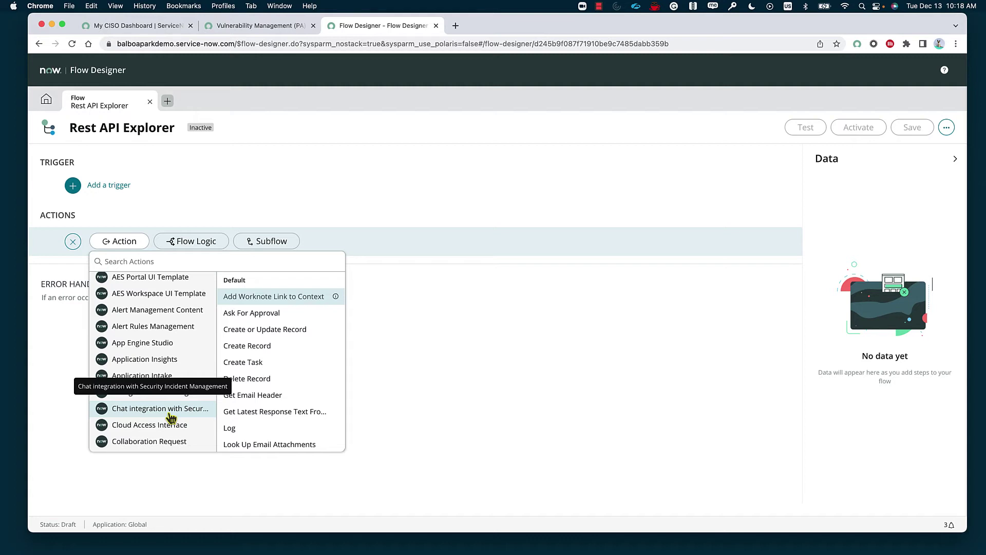
pyautogui.scroll(5, 165, 401)
pyautogui.scroll(-15, 176, 393)
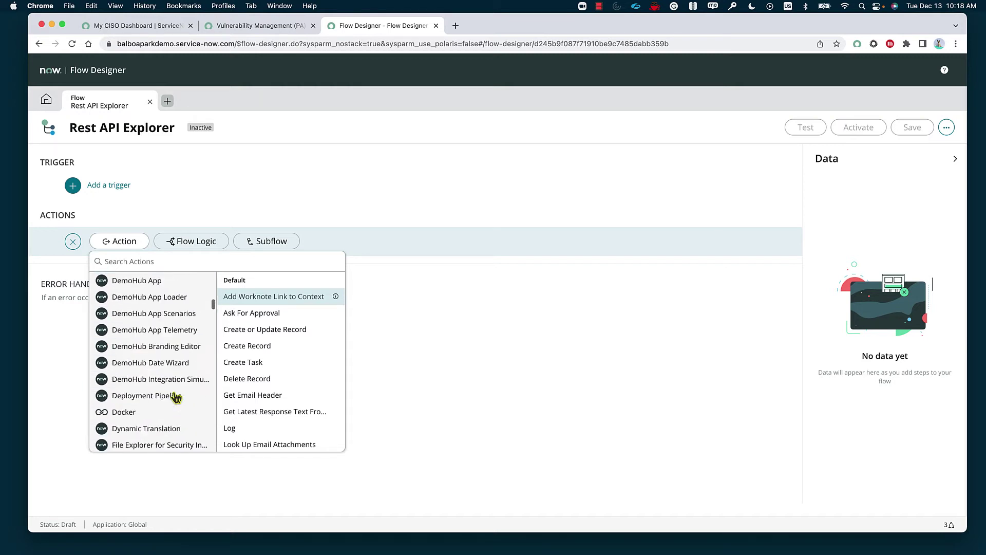
pyautogui.scroll(-3, 176, 398)
pyautogui.write('teams')
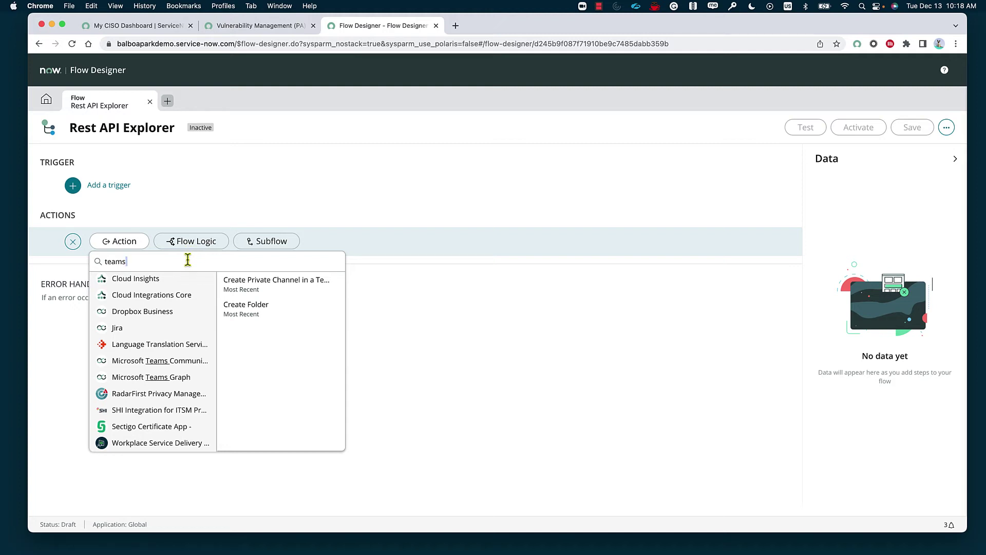
pyautogui.press('BackSpace')
pyautogui.press('BackSpace')
pyautogui.press('BackSpace')
pyautogui.press('BackSpace')
pyautogui.press('BackSpace')
pyautogui.scroll(2, 159, 341)
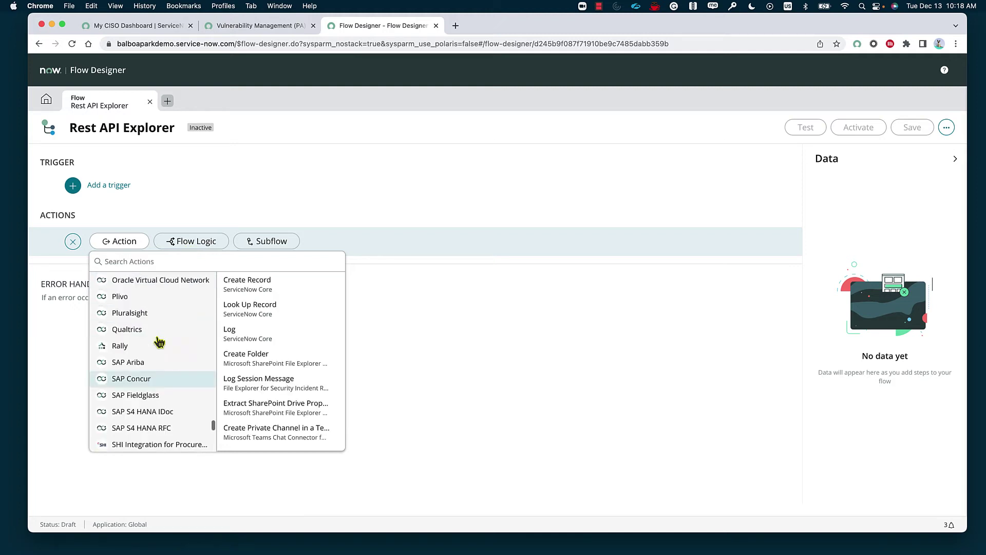
pyautogui.scroll(10, 159, 341)
pyautogui.click(116, 329)
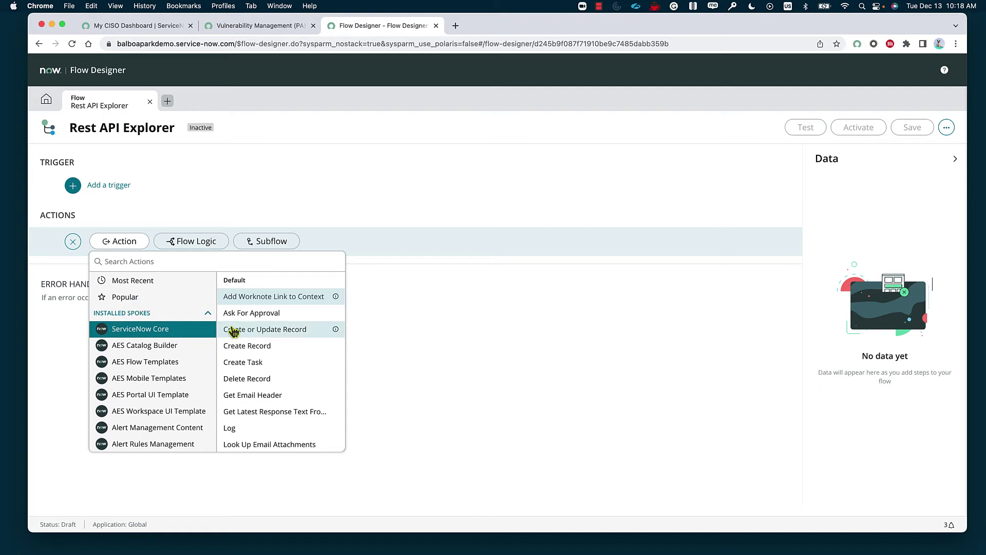
pyautogui.click(285, 355)
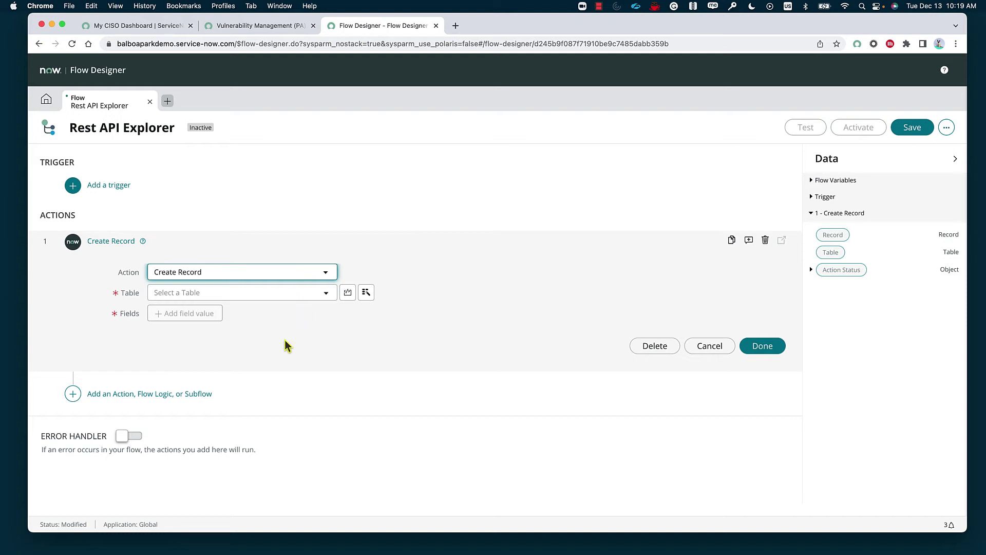
# - Start adding a trigger to the Rest API Explorer flow
pyautogui.click(127, 188)
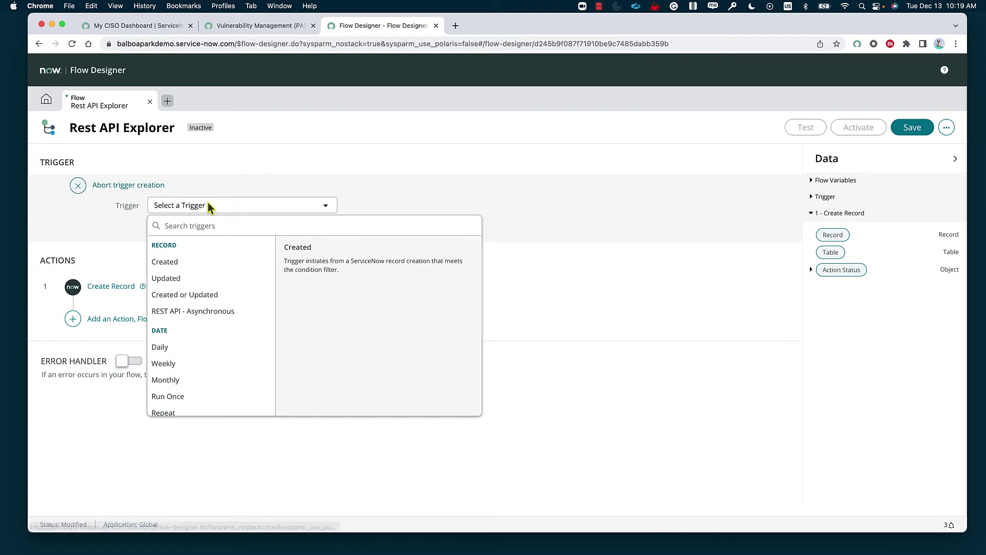
# - Choose REST API - Asynchronous as the flow's trigger
pyautogui.click(208, 203)
pyautogui.click(209, 205)
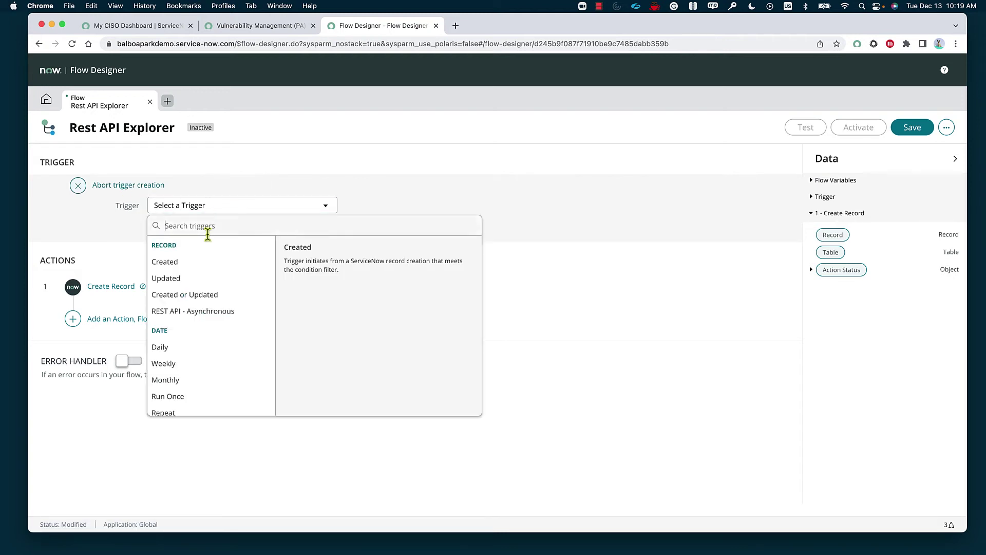
pyautogui.click(224, 312)
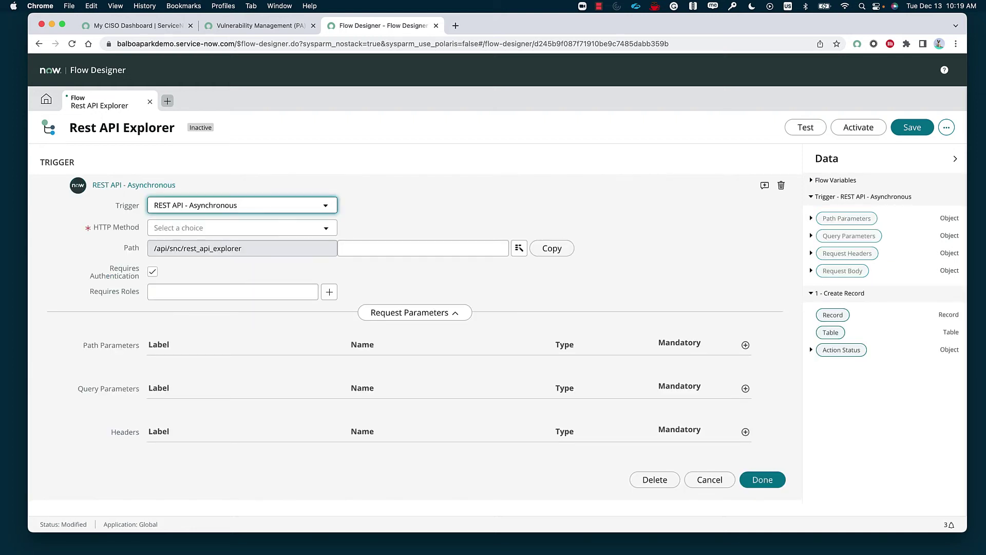
pyautogui.click(325, 229)
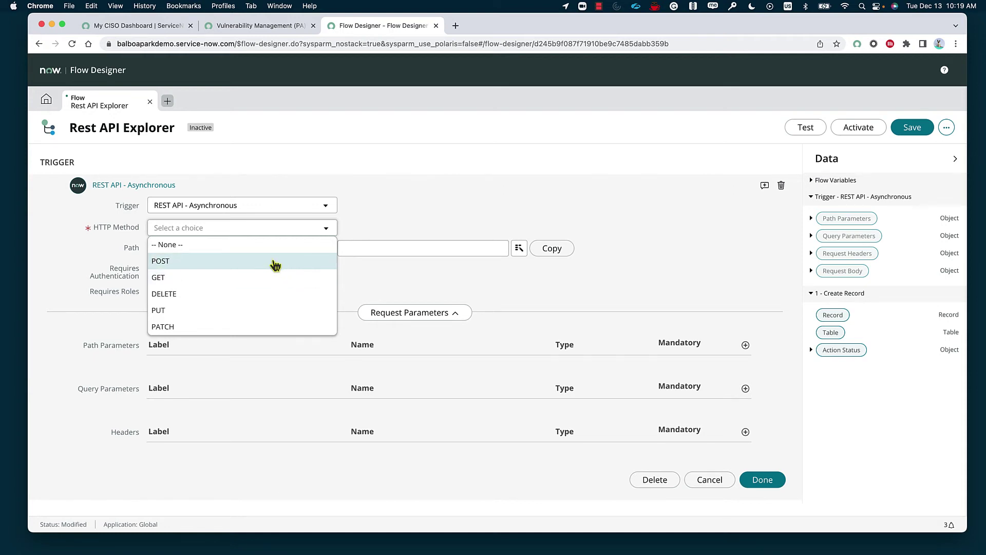
# - Set the trigger's HTTP method to GET, replacing the initially chosen POST
pyautogui.click(272, 262)
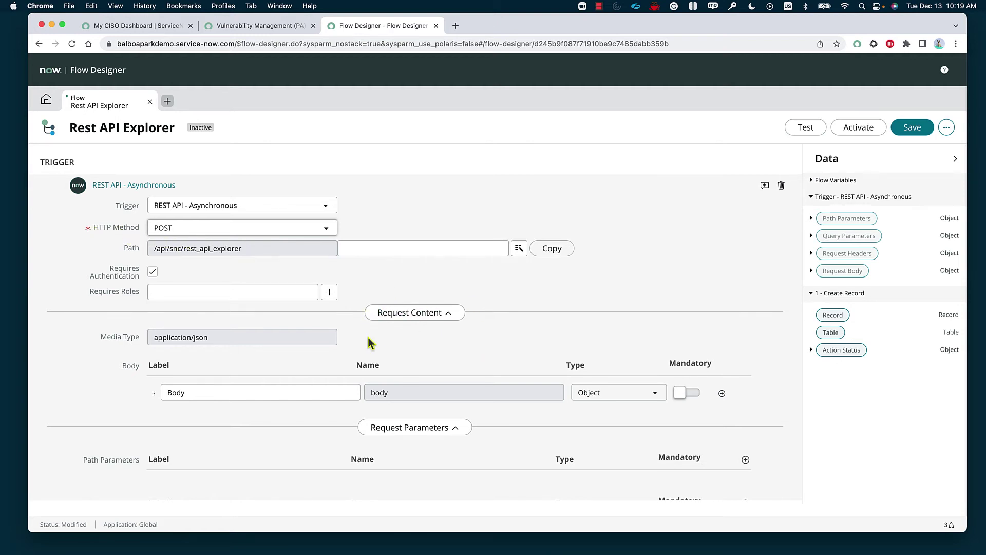
pyautogui.click(278, 230)
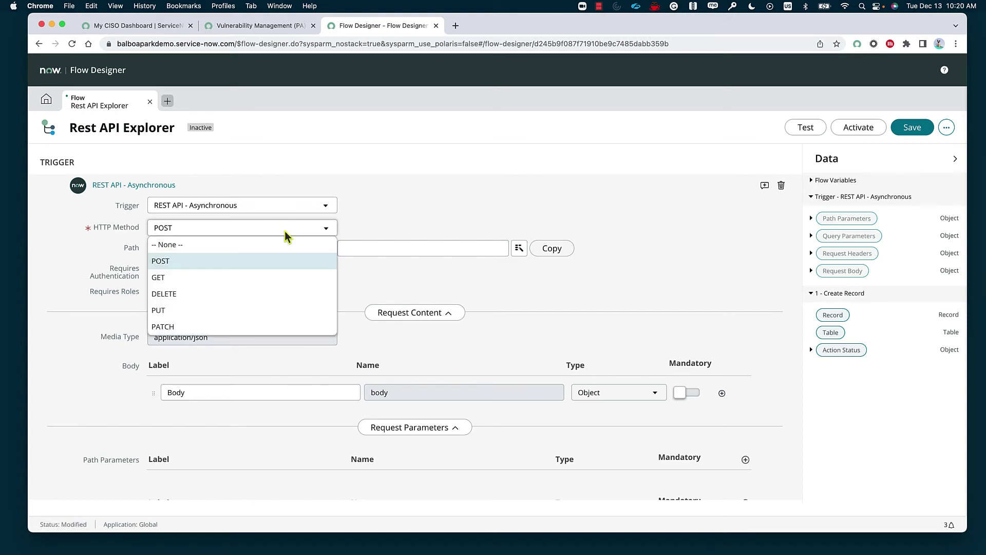
pyautogui.click(270, 277)
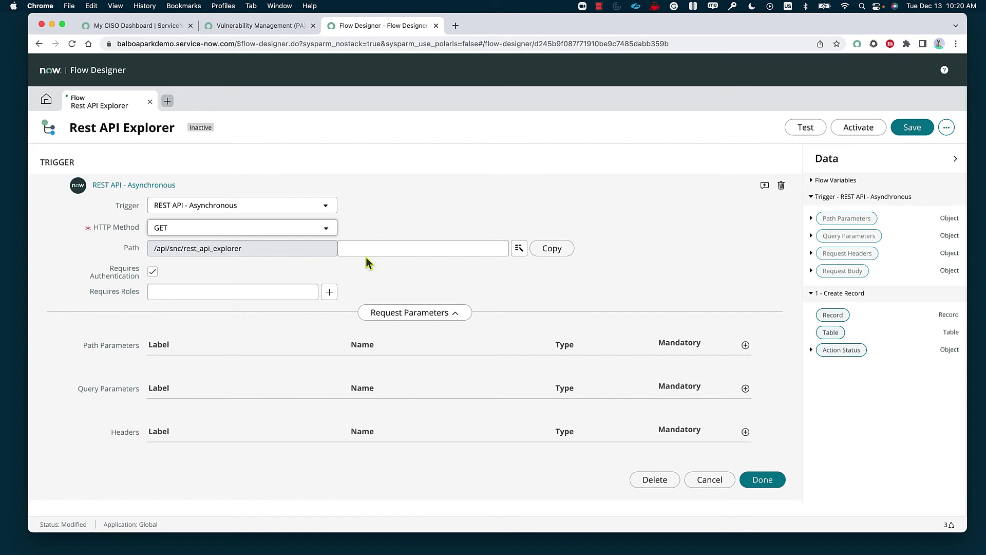
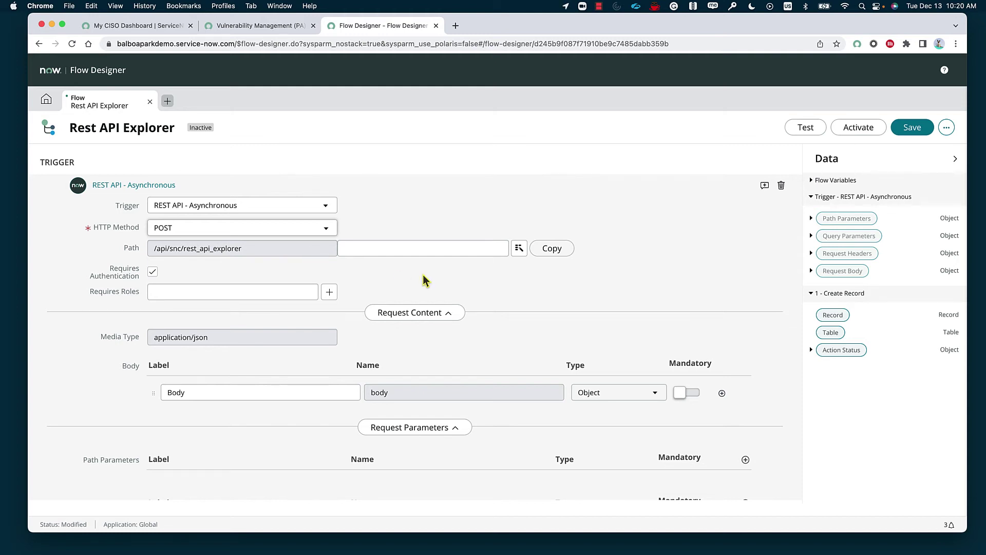
# - Leave the path suffix empty, keep Requires Authentication on, and begin adding a required role
pyautogui.click(363, 248)
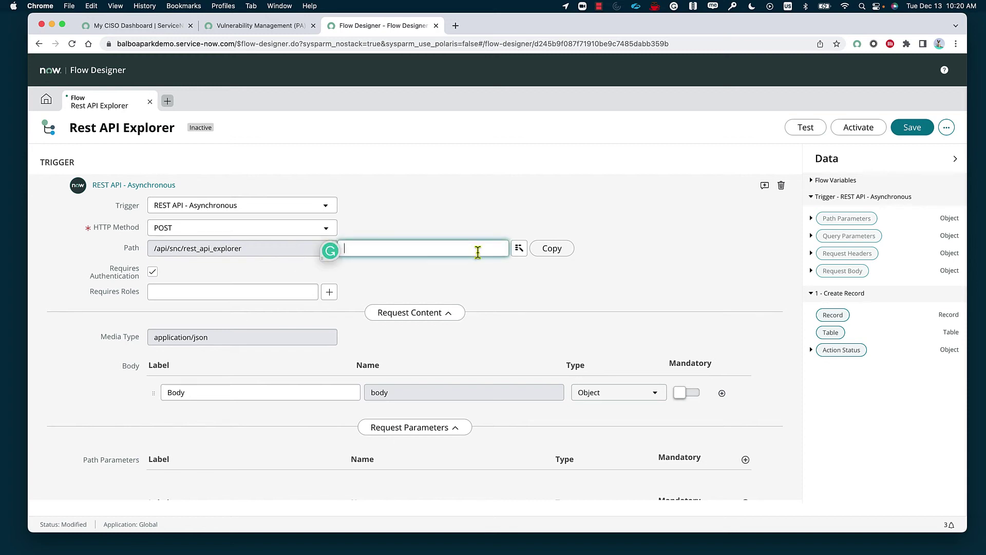
pyautogui.click(473, 272)
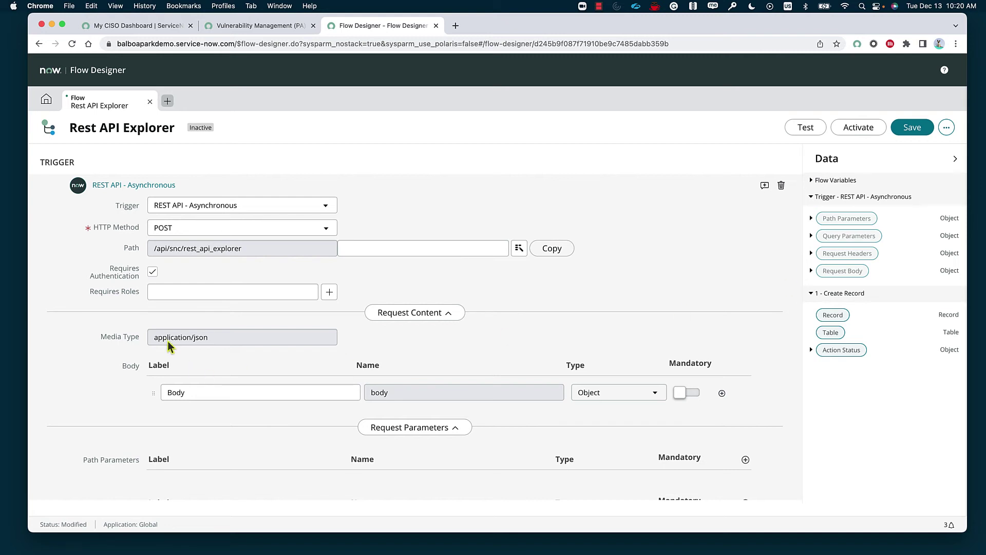
pyautogui.click(153, 272)
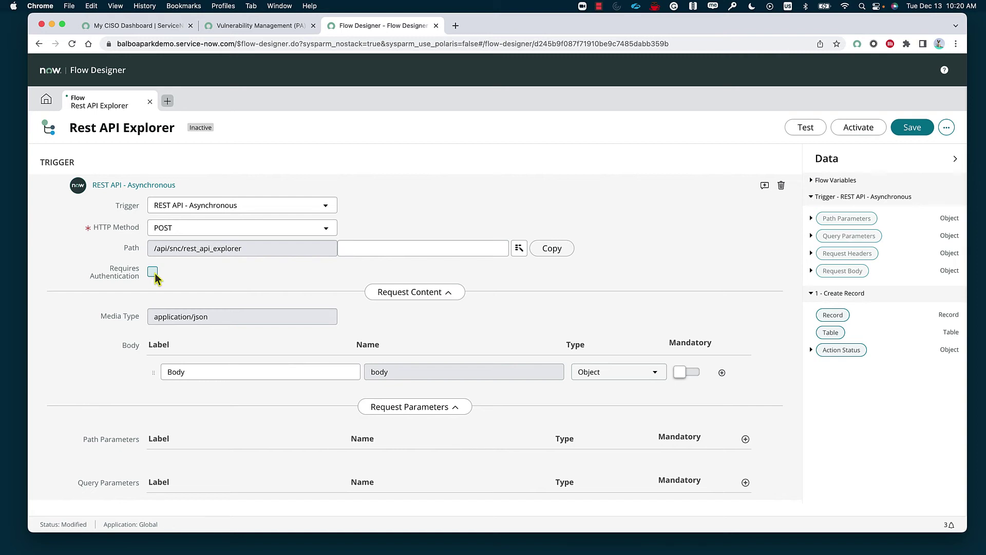
pyautogui.click(153, 272)
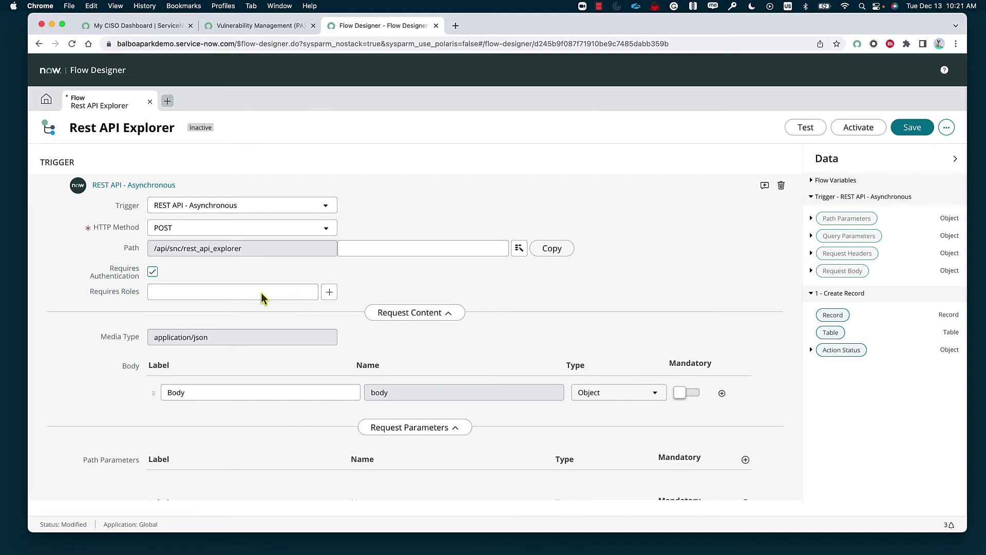
pyautogui.click(330, 293)
pyautogui.click(349, 321)
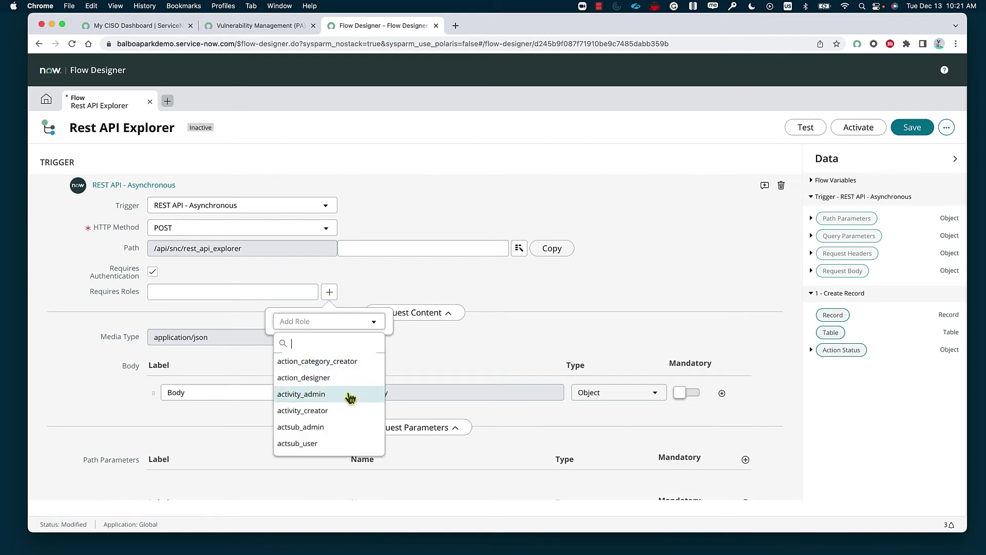
pyautogui.scroll(-10, 350, 397)
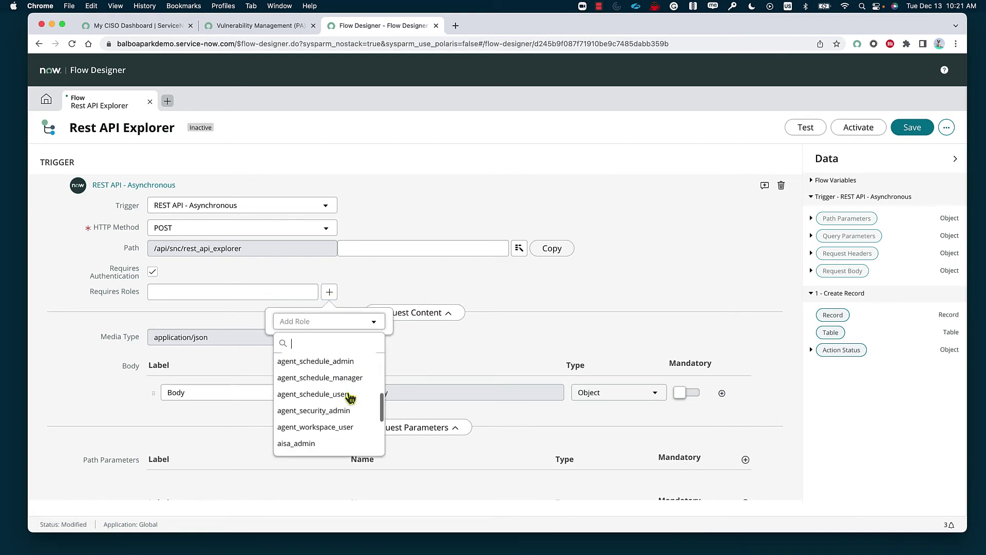
pyautogui.scroll(-5, 350, 397)
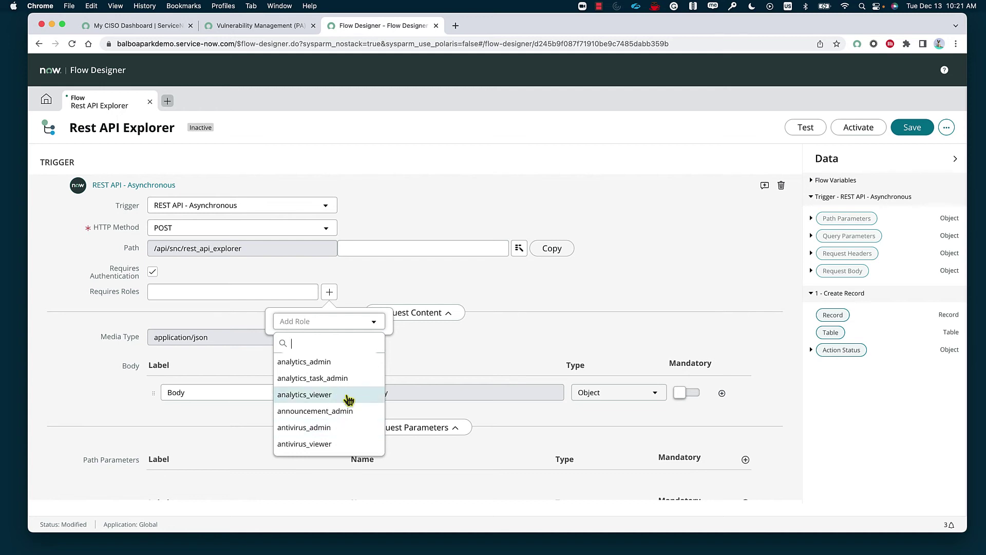
pyautogui.scroll(5, 340, 408)
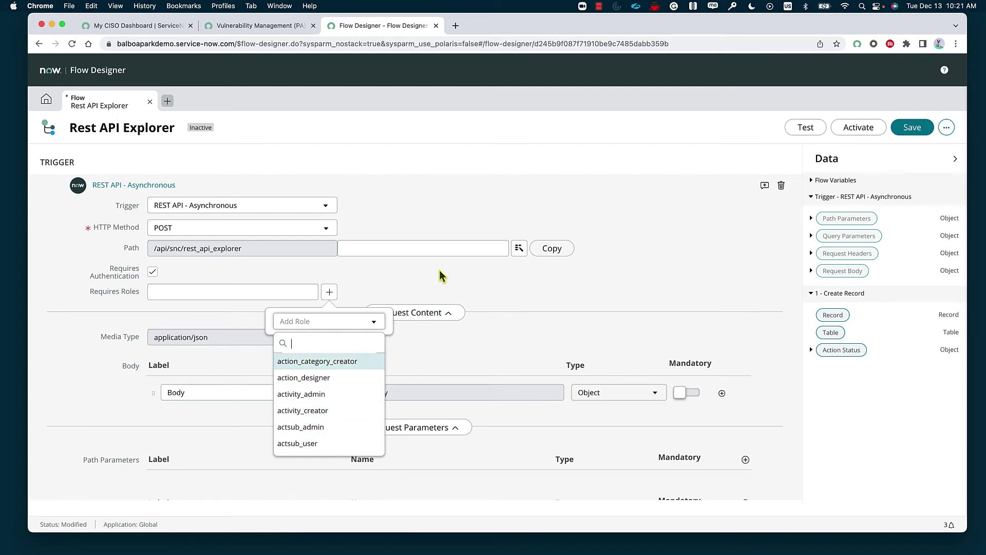
pyautogui.click(438, 289)
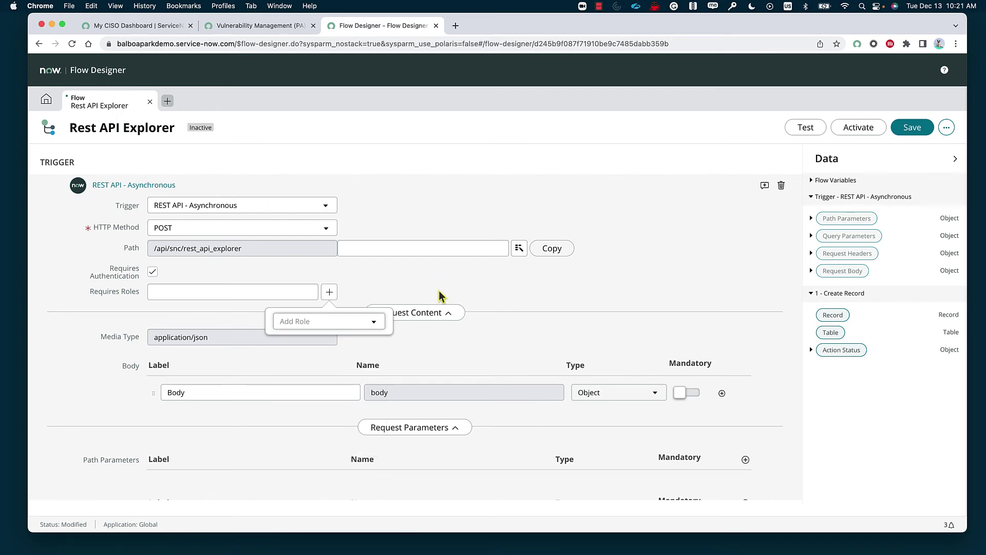
pyautogui.scroll(-3, 496, 436)
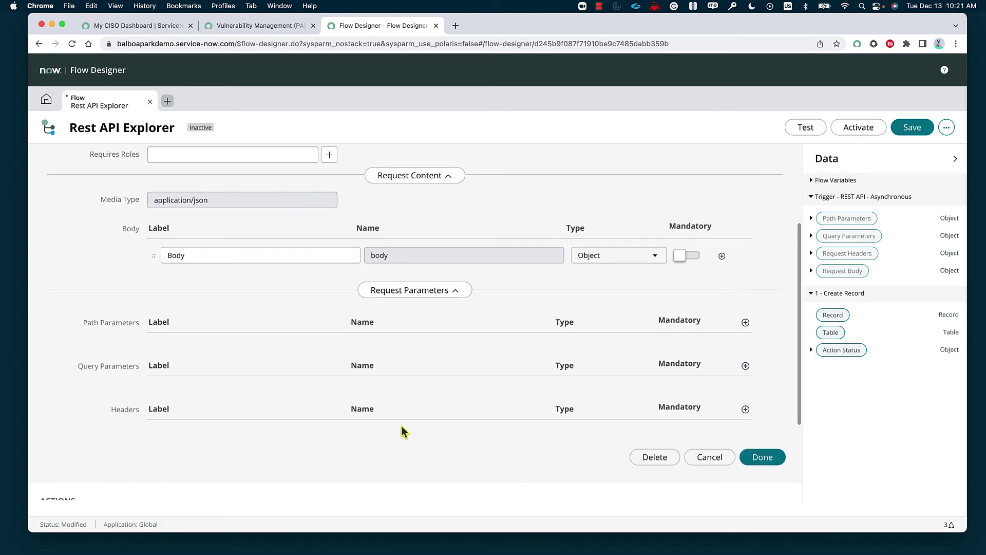
# - Add a header parameter, keeping its type as String
pyautogui.click(745, 409)
pyautogui.click(269, 436)
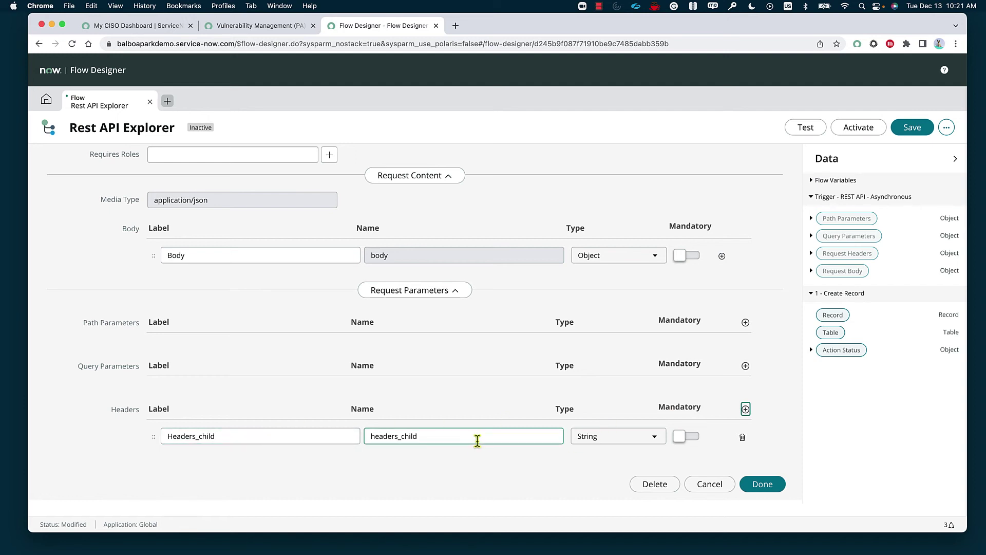
pyautogui.click(628, 436)
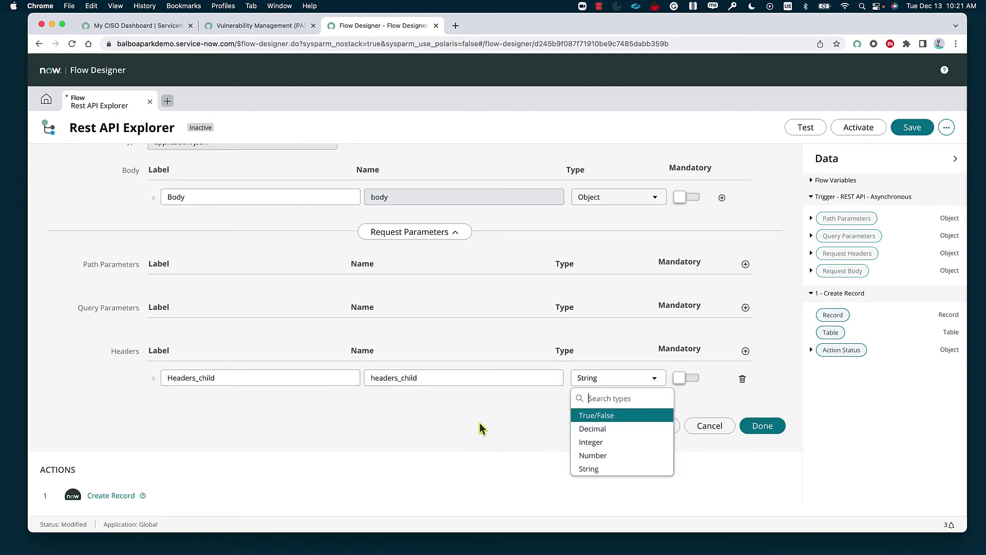
pyautogui.press('Escape')
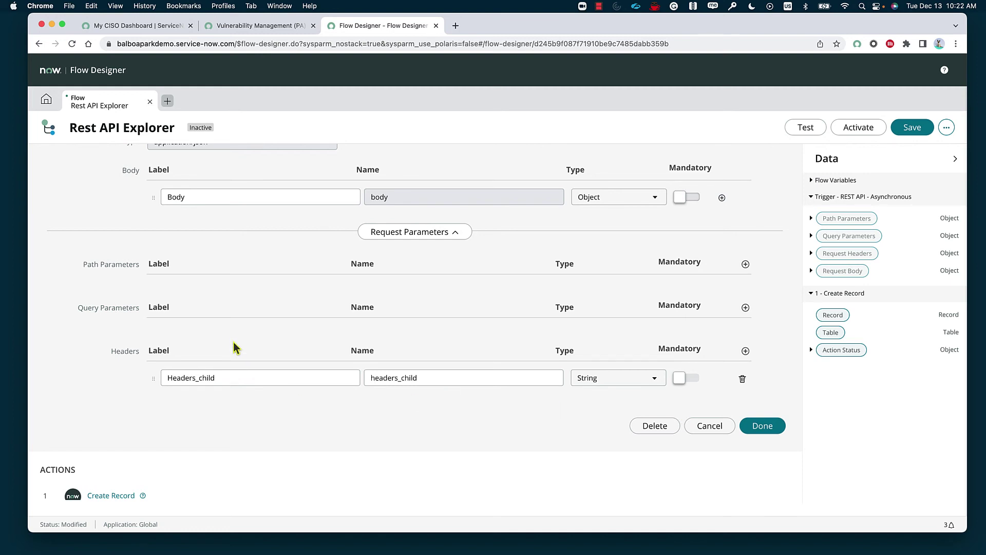
# - Add three String query parameters and start editing the first one's label
pyautogui.click(745, 307)
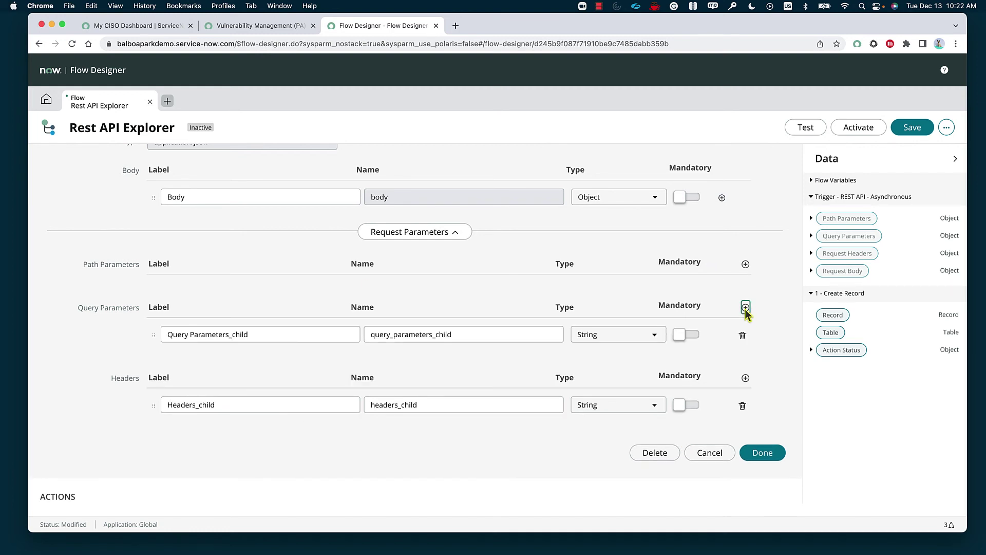
pyautogui.click(745, 307)
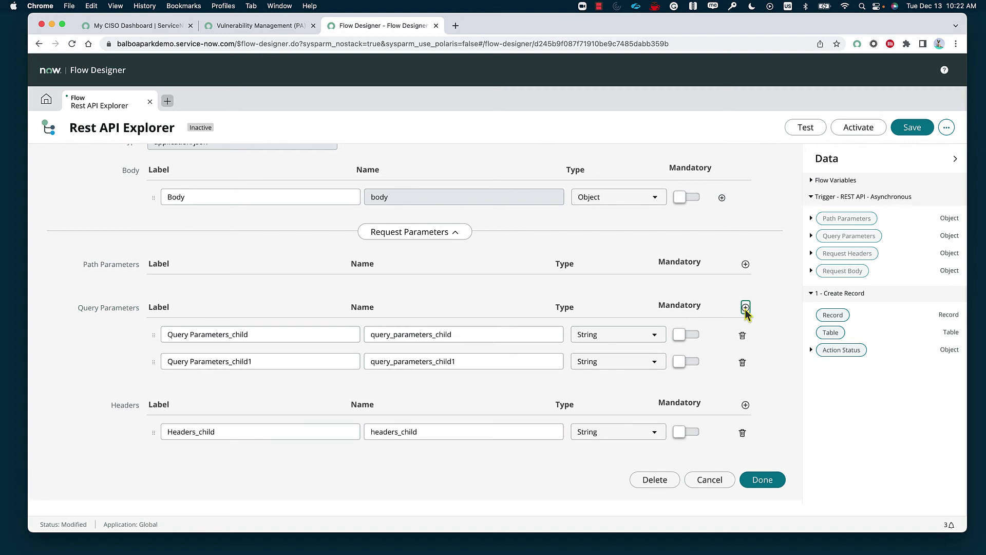
pyautogui.click(746, 308)
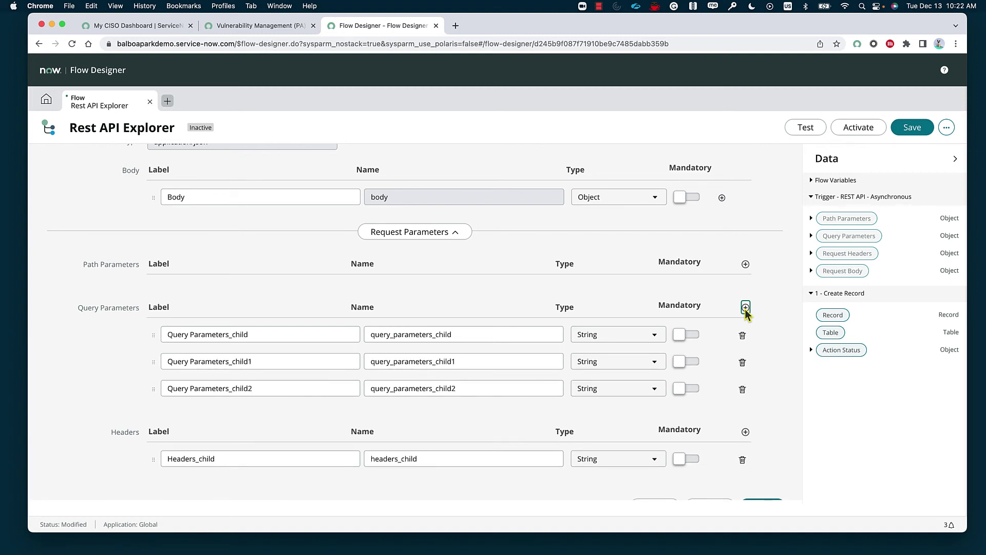
pyautogui.click(291, 333)
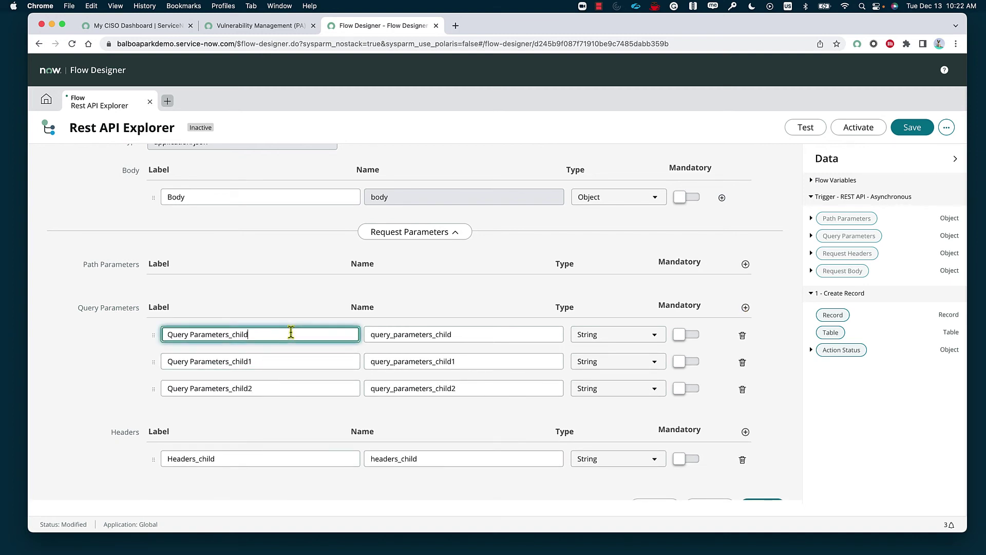
pyautogui.scroll(-3, 368, 458)
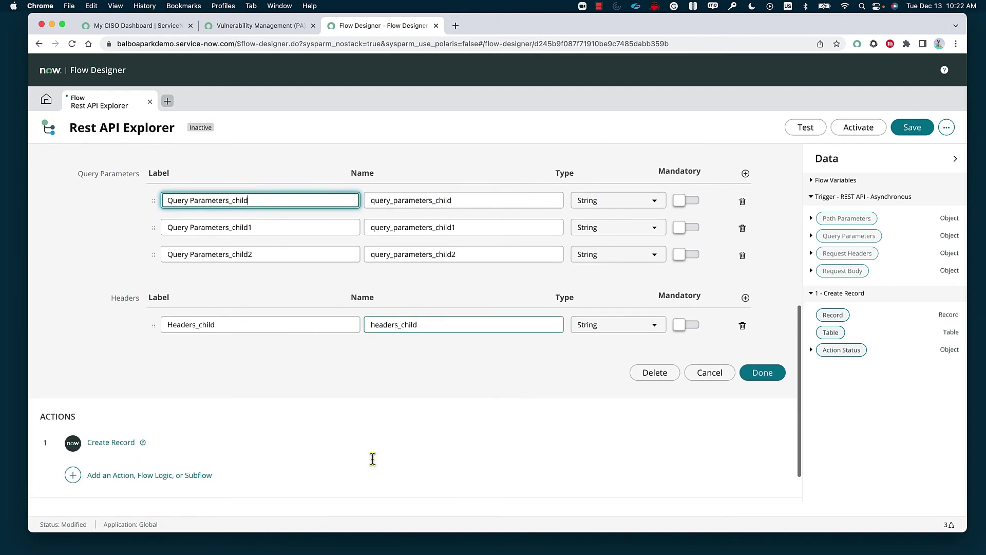
pyautogui.scroll(5, 209, 392)
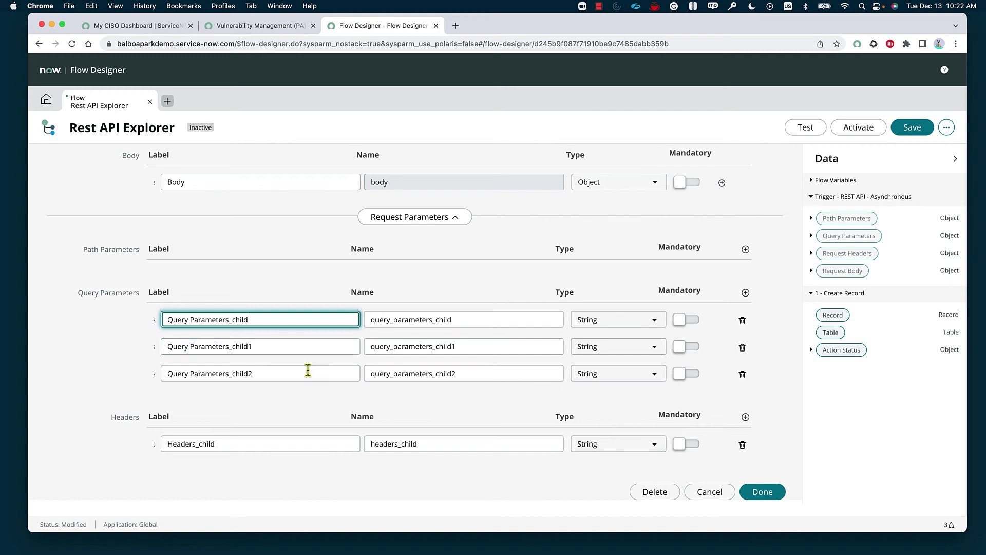
pyautogui.scroll(-1, 309, 371)
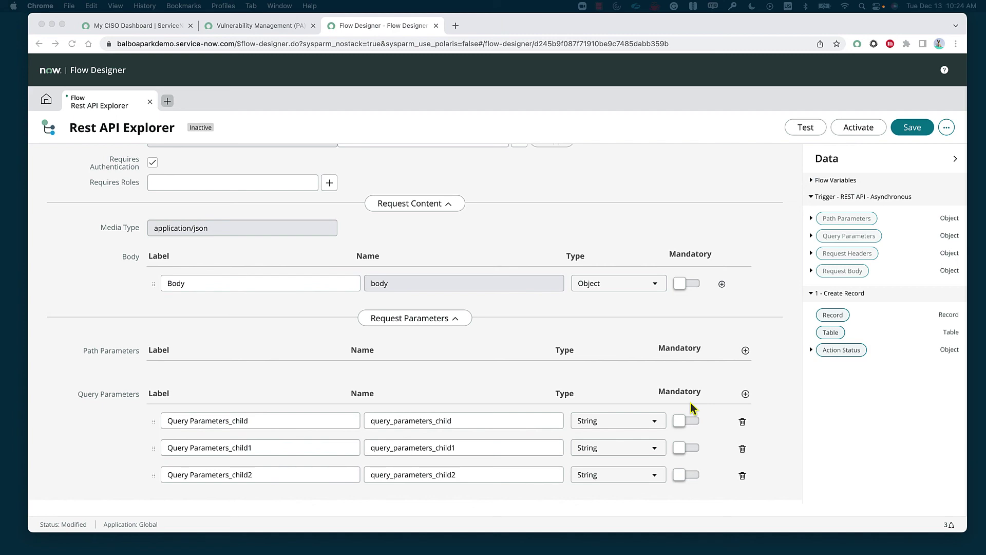
pyautogui.scroll(-3, 521, 403)
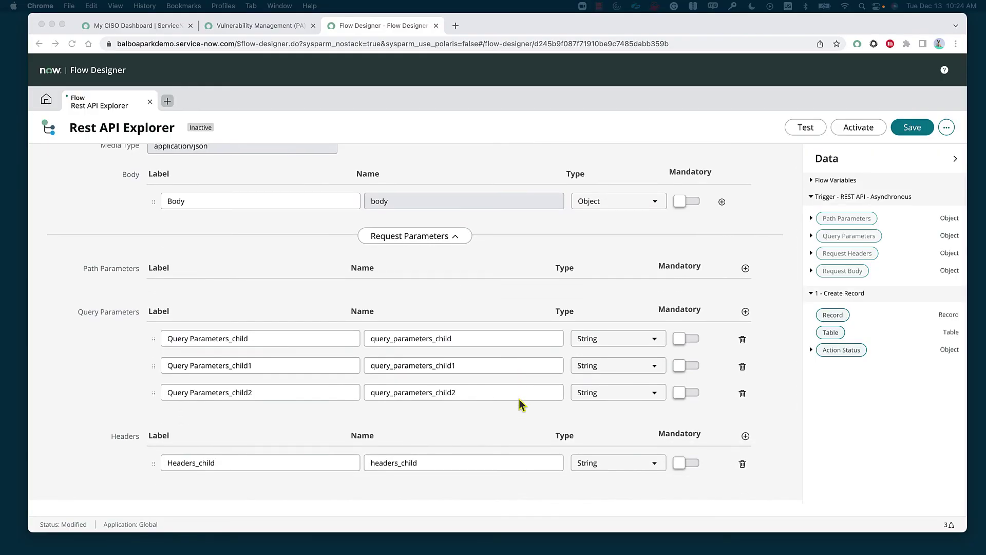
pyautogui.scroll(-5, 522, 403)
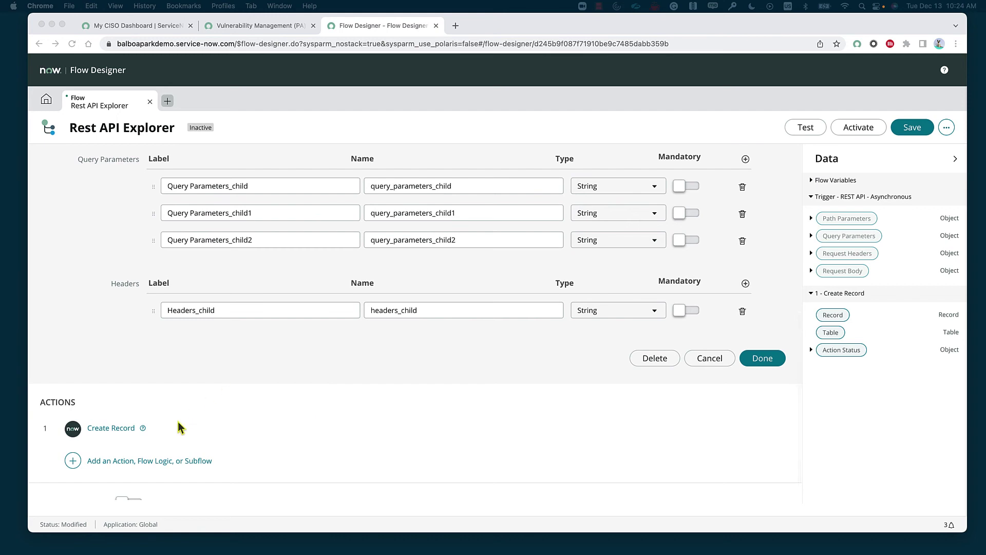
# - Search 'inci' in the Create Record Table field and choose Incident [incident]
pyautogui.click(117, 434)
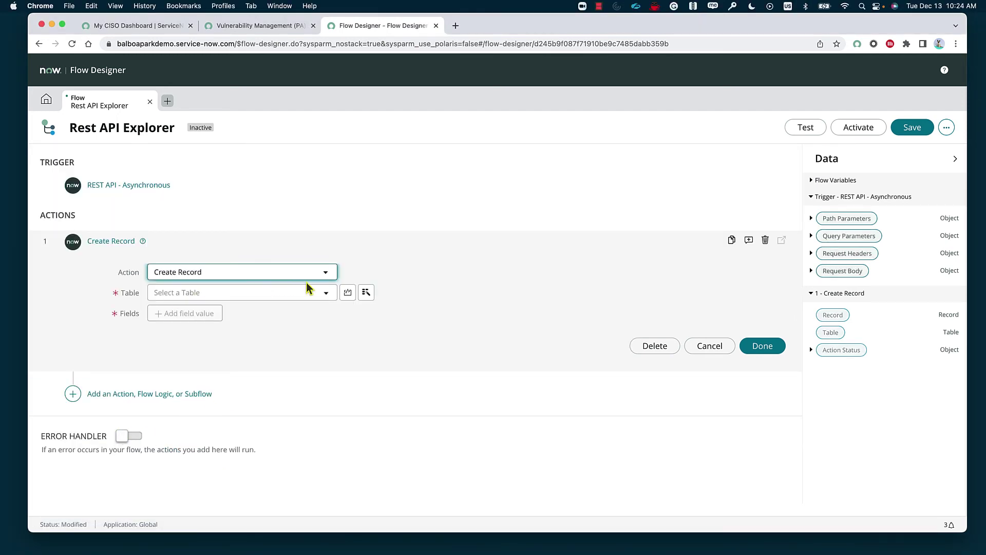
pyautogui.click(306, 303)
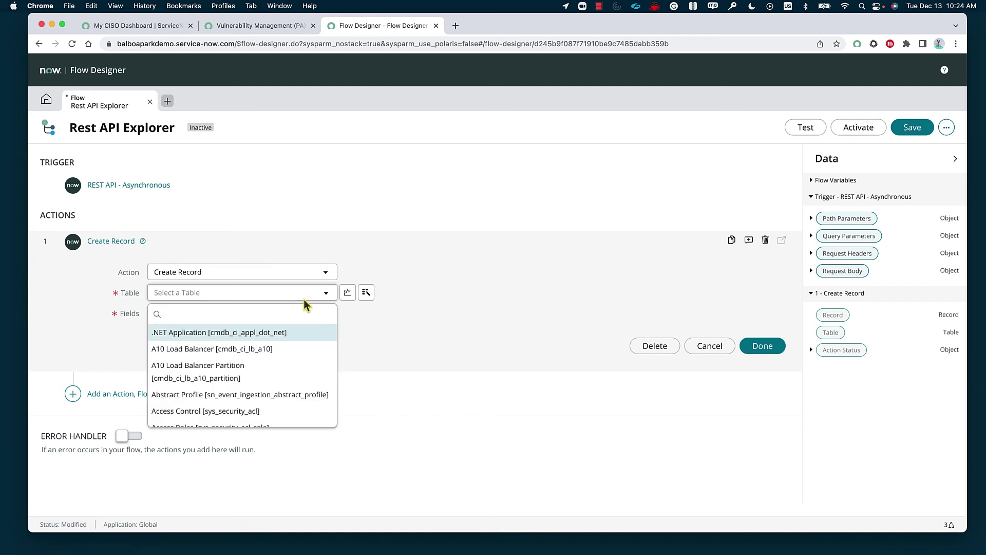
pyautogui.write('inci')
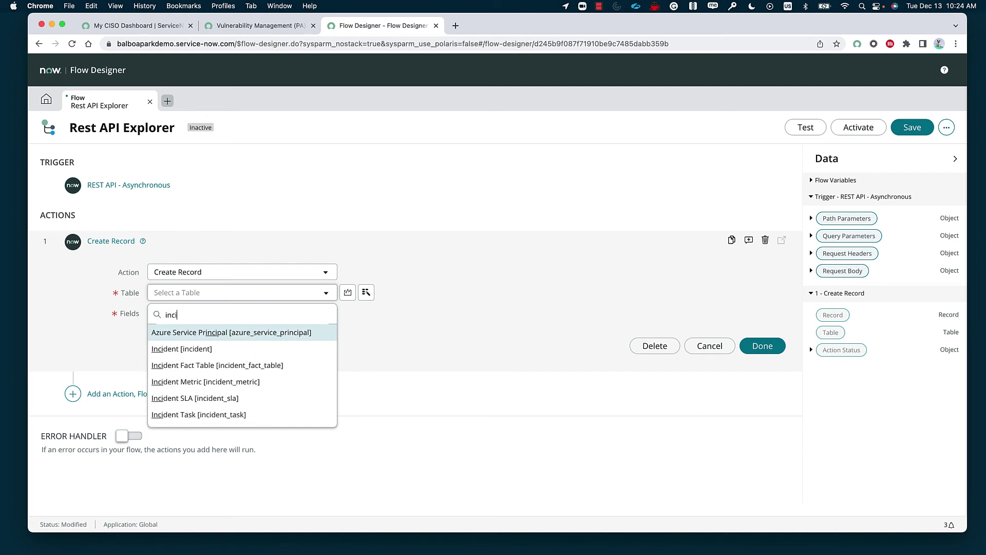
pyautogui.scroll(-1, 268, 401)
pyautogui.scroll(-4, 269, 400)
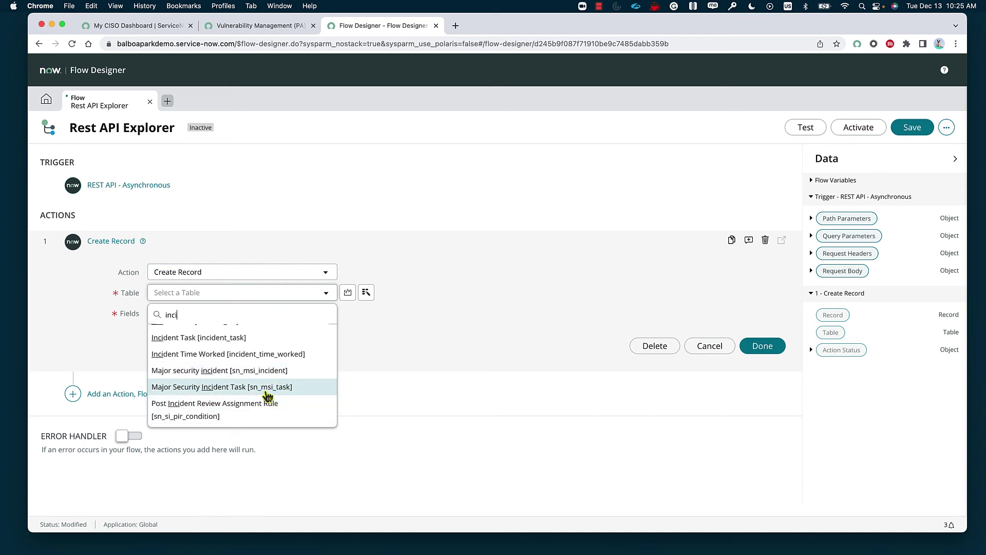
pyautogui.scroll(5, 267, 397)
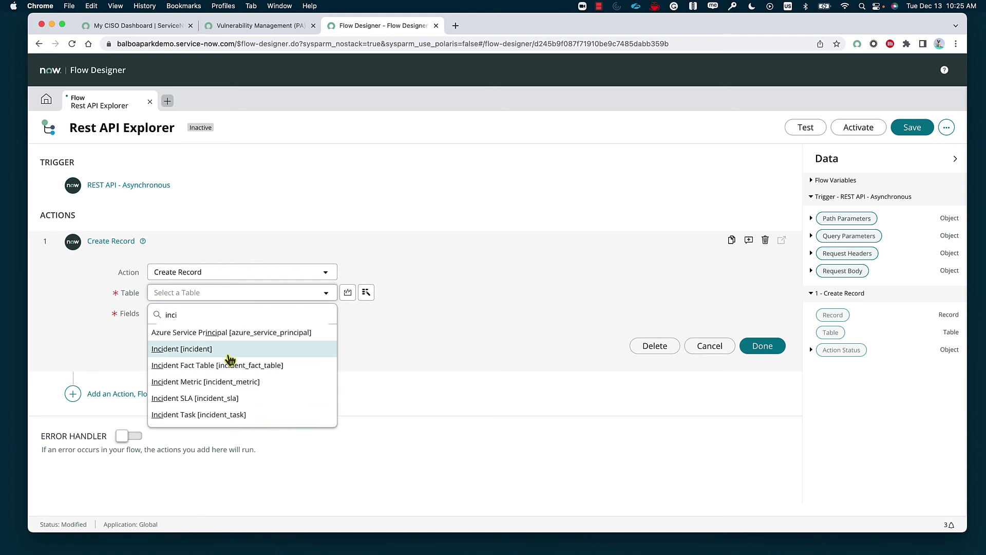
pyautogui.click(229, 351)
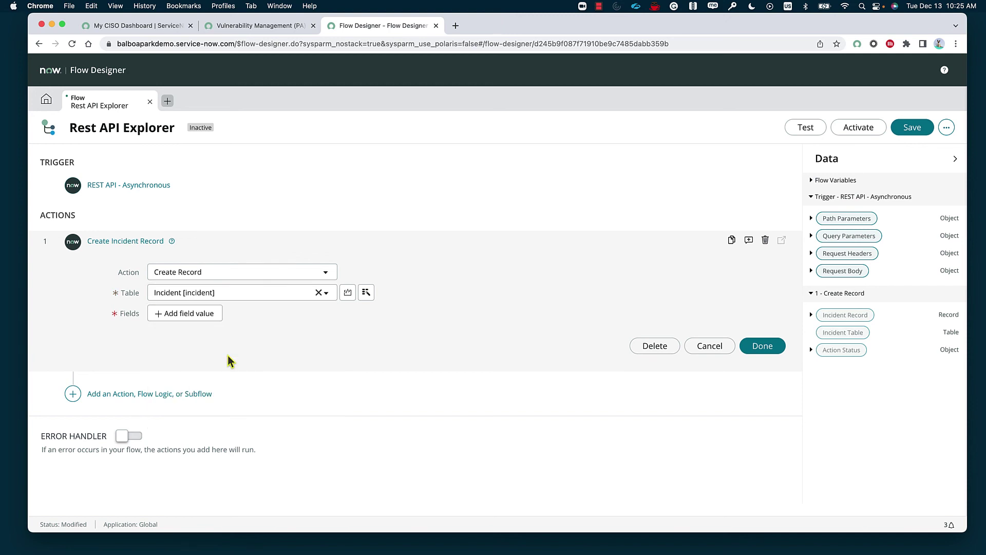
# - Add a field-value row to Create Incident Record, browsing the incident fields without choosing one
pyautogui.click(199, 314)
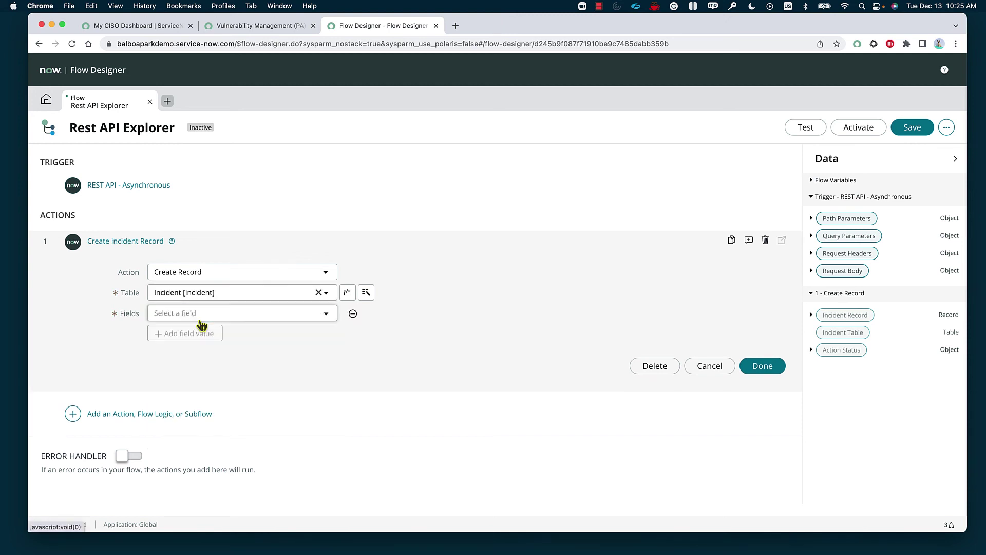
pyautogui.click(232, 314)
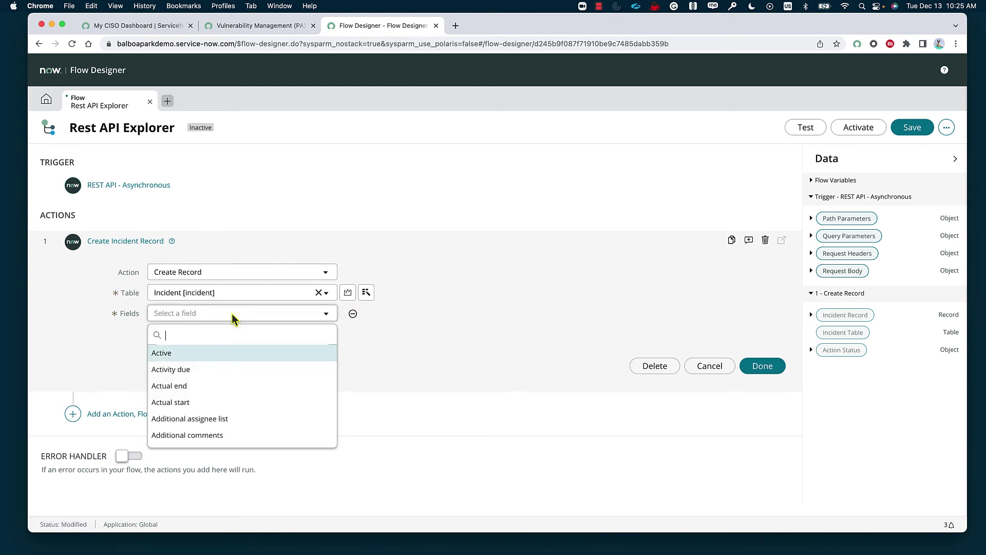
pyautogui.scroll(-3, 266, 409)
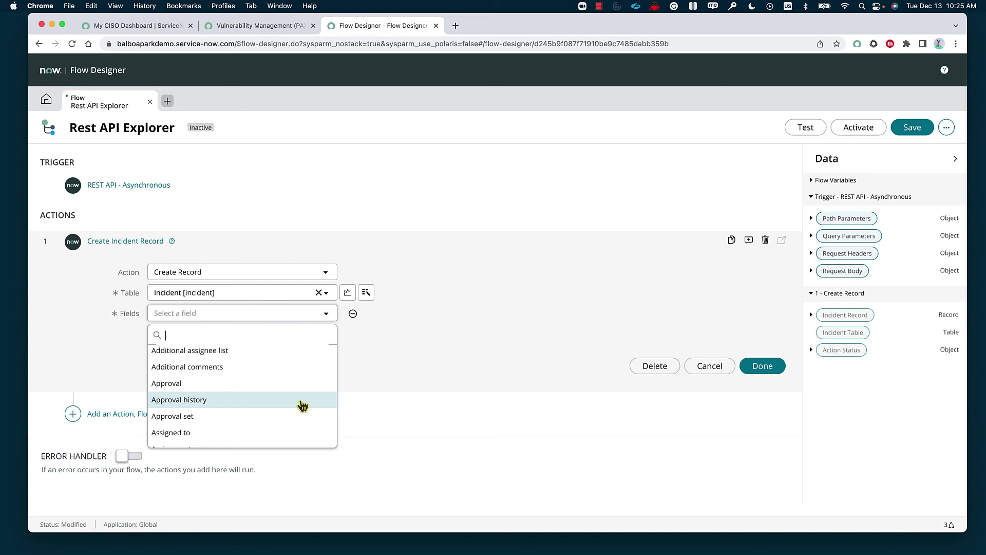
pyautogui.scroll(-4, 302, 406)
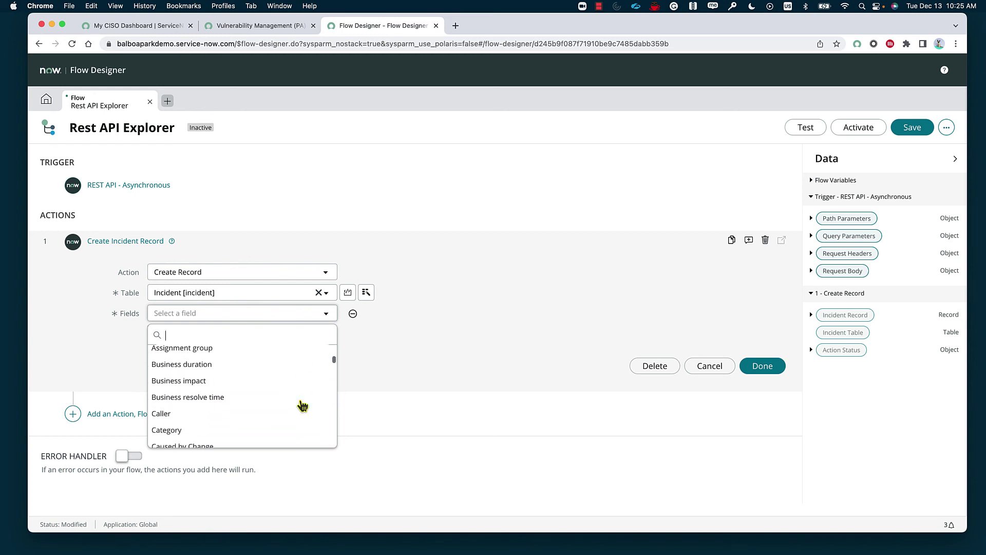
pyautogui.click(440, 362)
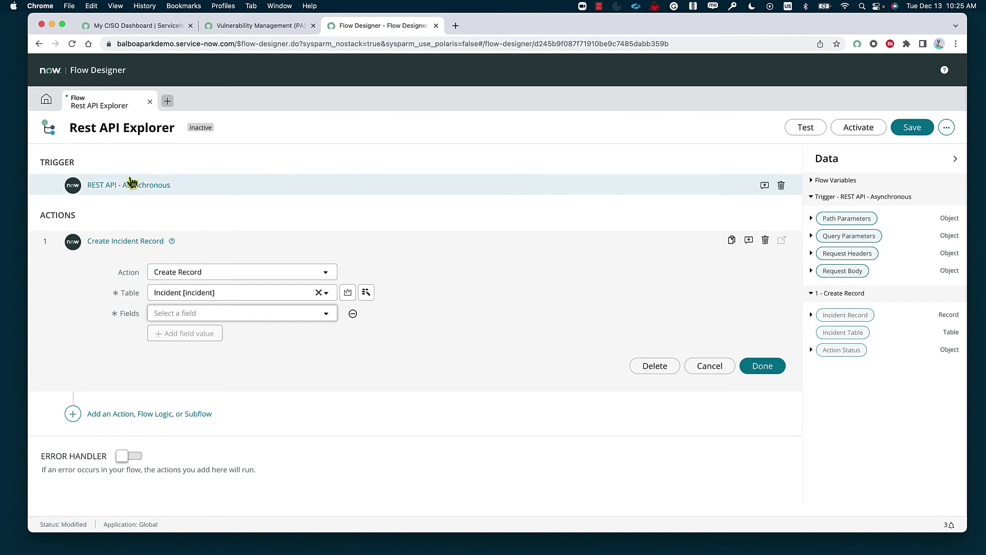
pyautogui.click(183, 189)
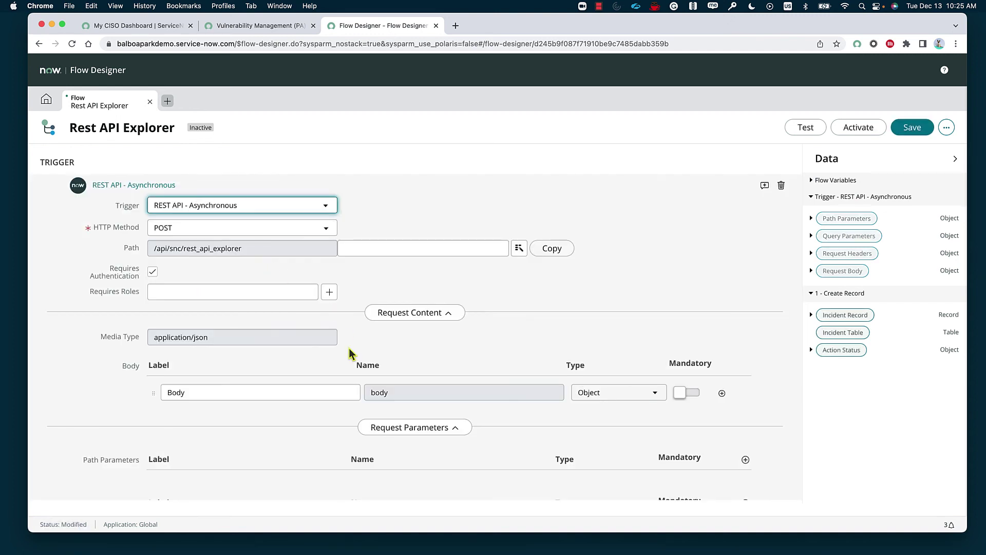
pyautogui.scroll(-3, 350, 347)
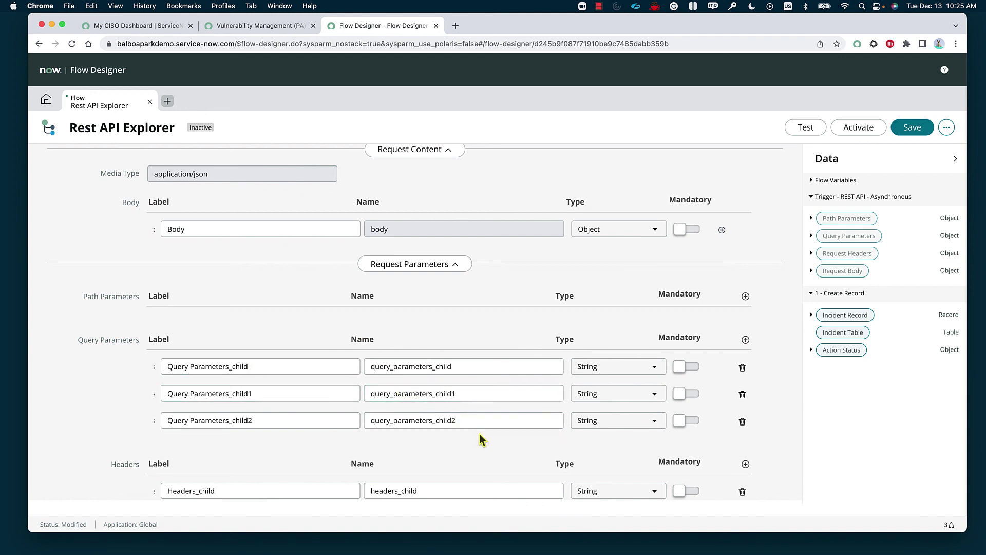
pyautogui.scroll(-4, 479, 433)
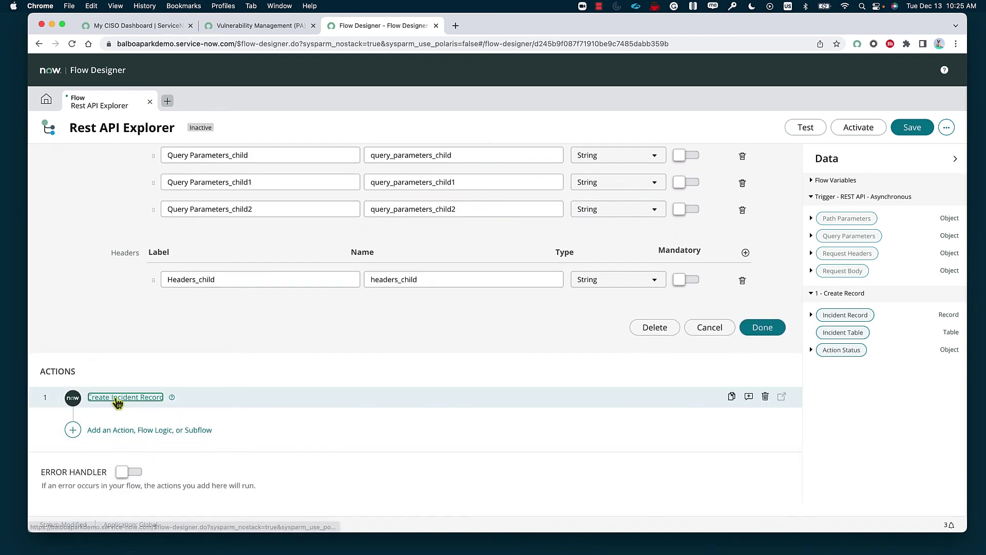
pyautogui.click(117, 399)
pyautogui.click(288, 314)
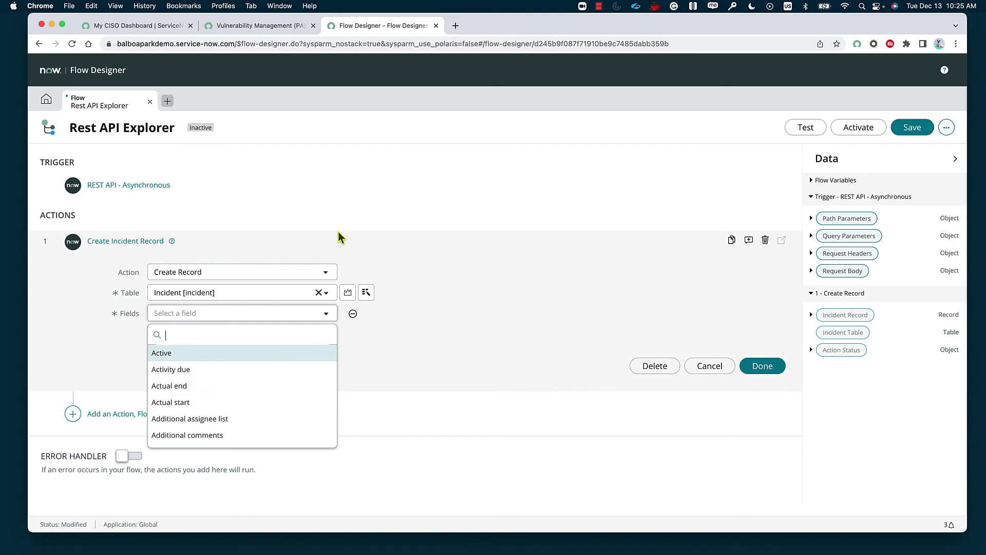
pyautogui.click(370, 204)
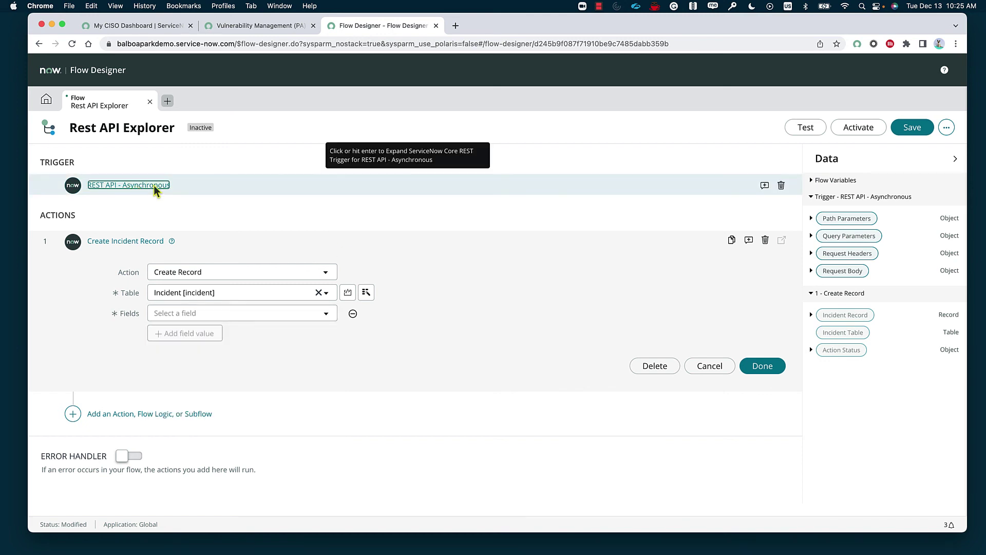
pyautogui.click(131, 185)
pyautogui.scroll(-2, 381, 391)
pyautogui.scroll(-3, 381, 390)
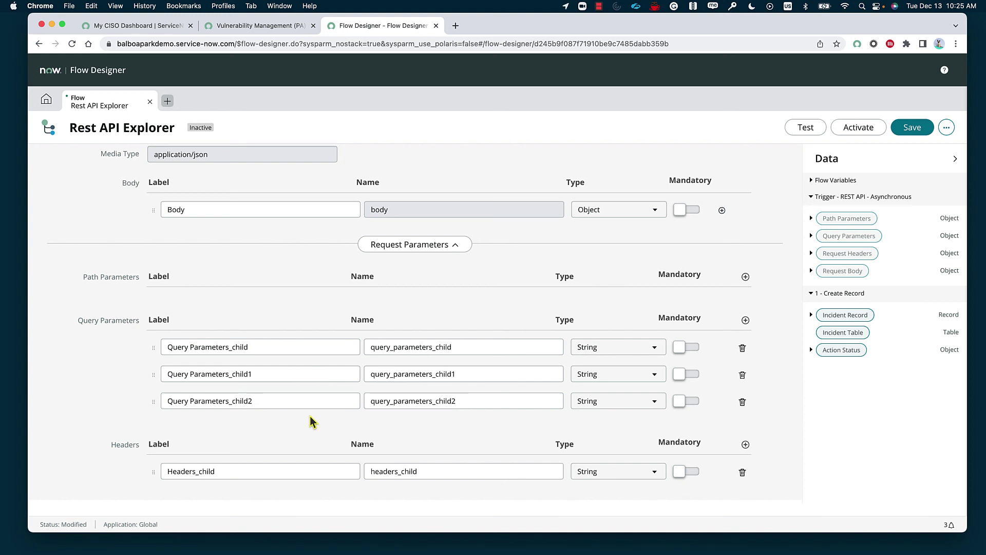
pyautogui.click(247, 369)
pyautogui.click(237, 347)
pyautogui.click(445, 359)
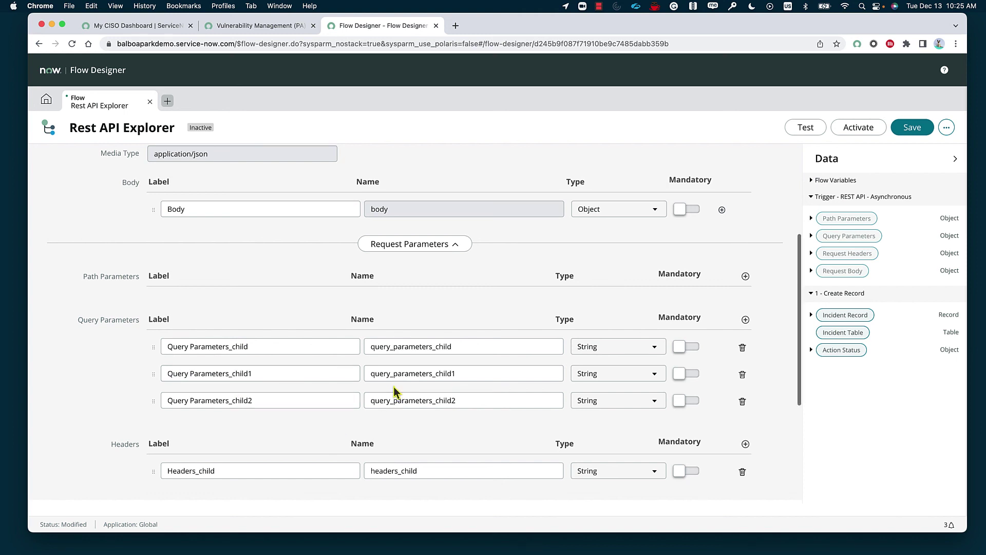
pyautogui.scroll(-5, 395, 390)
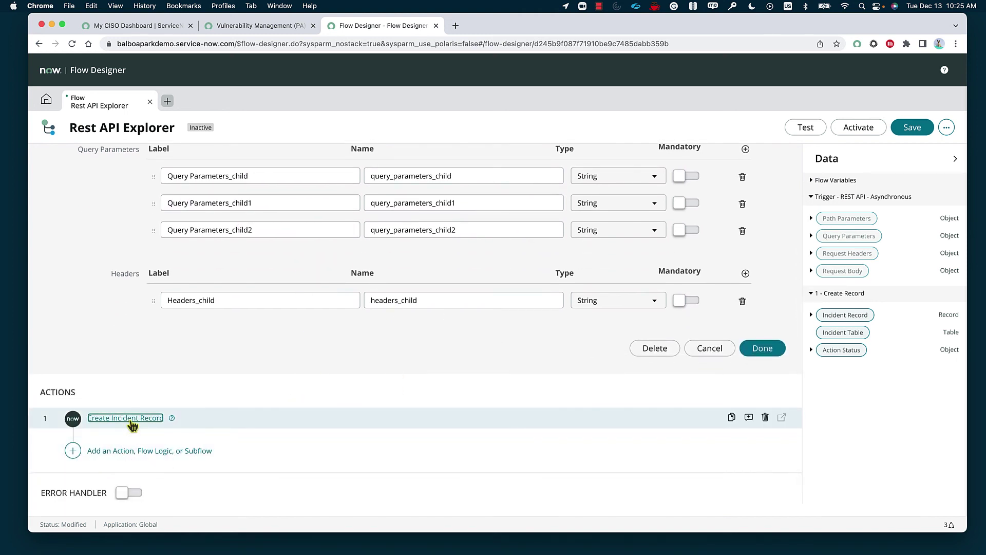
pyautogui.click(88, 419)
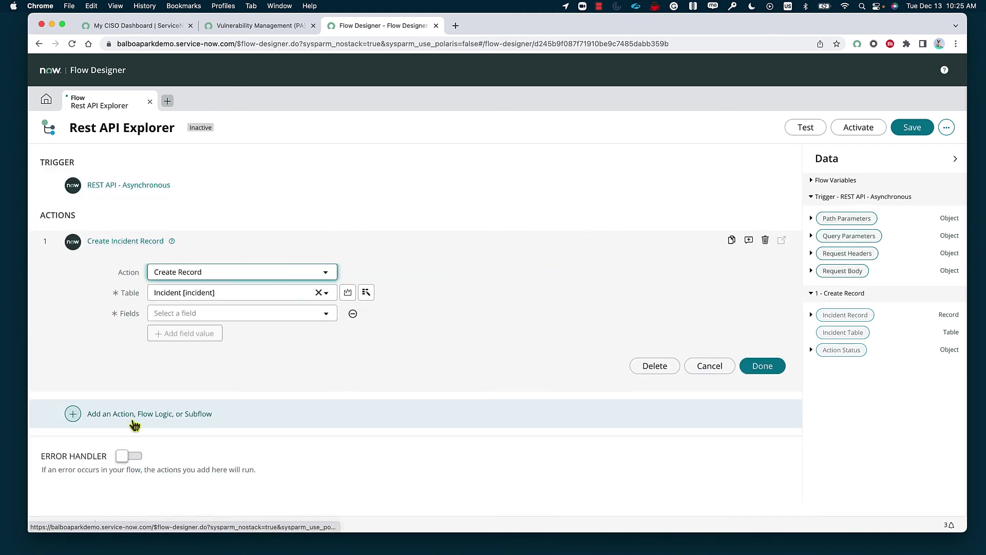
pyautogui.click(286, 317)
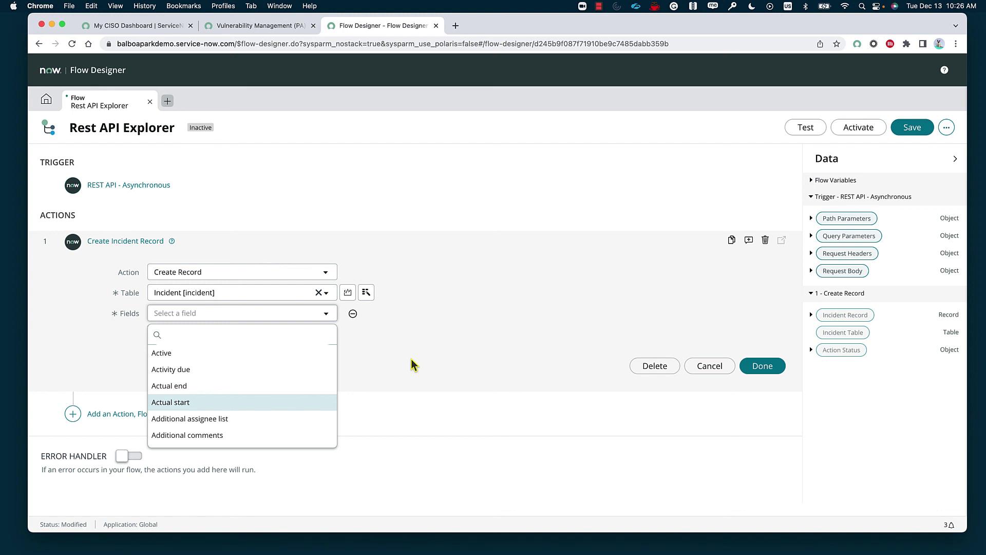
pyautogui.click(457, 336)
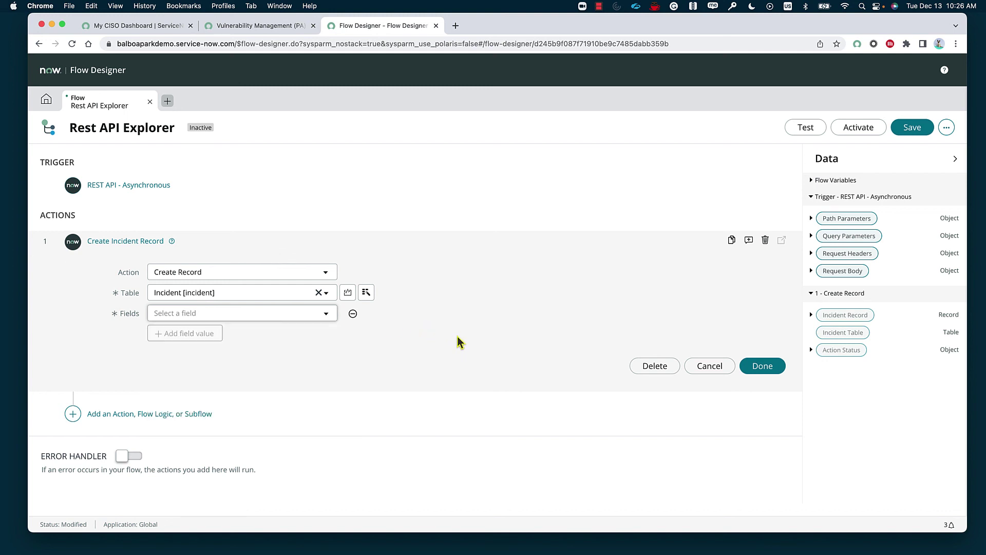
# - Start a next step after Create Incident Record, checking Subflow, then browsing installed Action spokes
pyautogui.click(150, 414)
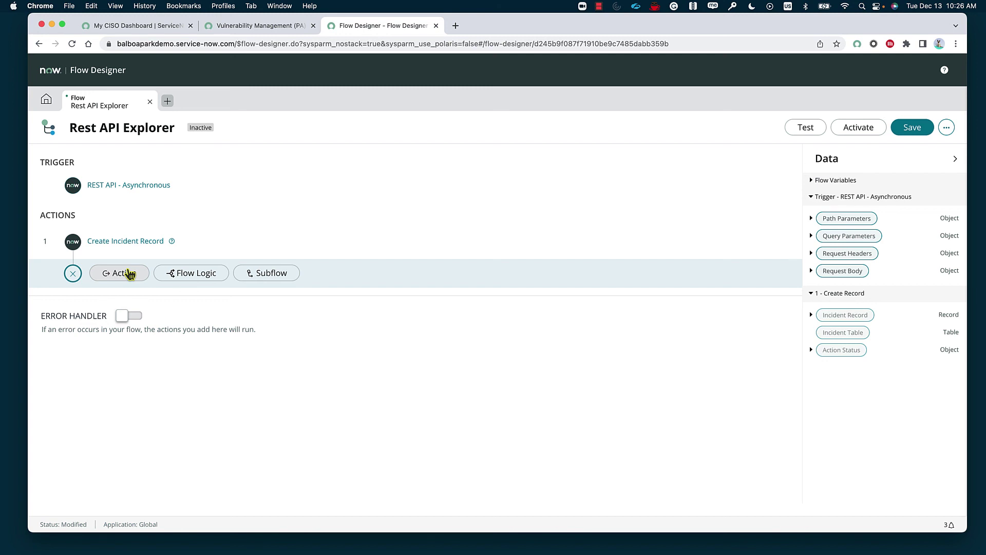
pyautogui.click(273, 275)
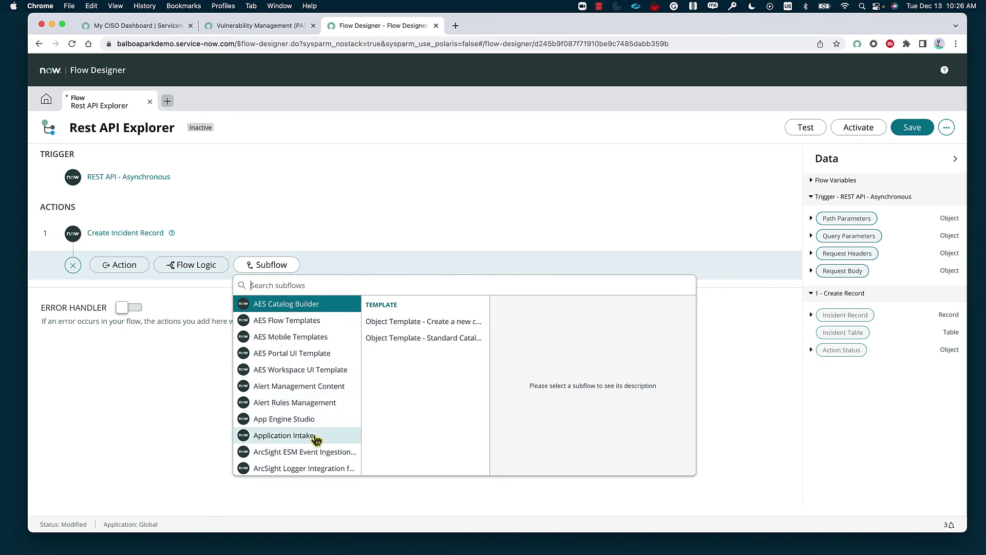
pyautogui.click(137, 273)
pyautogui.click(136, 274)
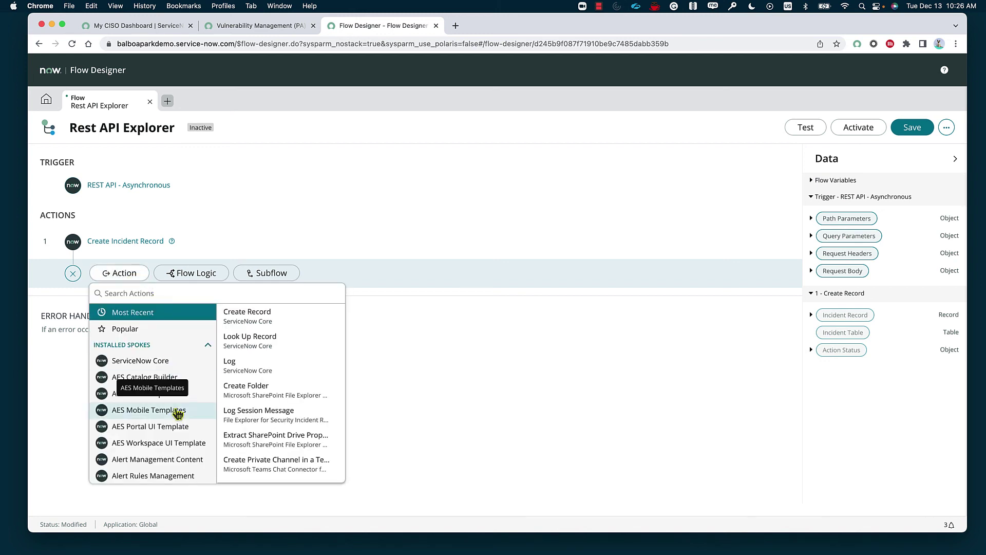
pyautogui.scroll(-3, 154, 432)
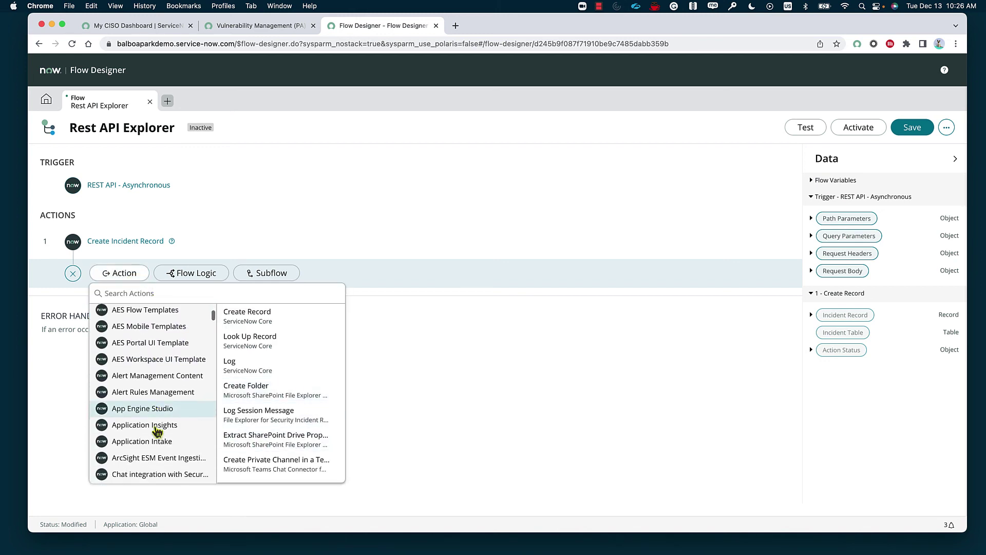